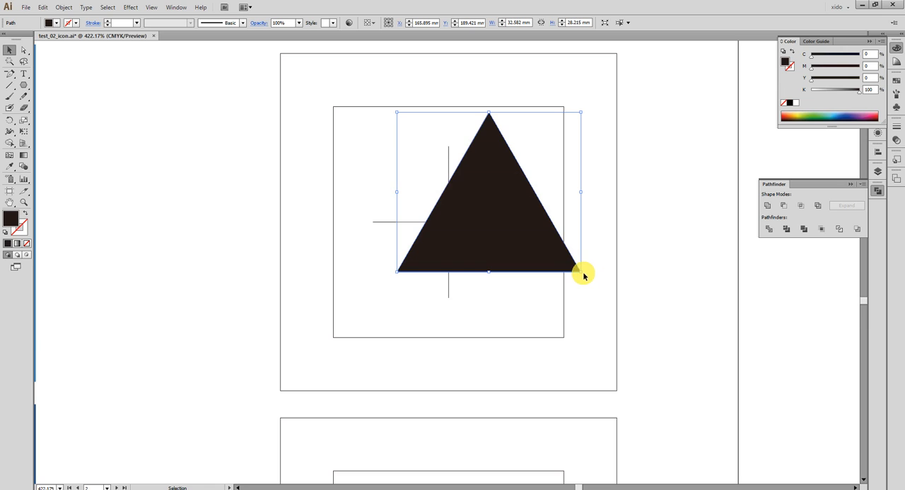
# - Rotate the black triangle so it points right and move it beside the vertical guide line
pyautogui.moveTo(588, 275); pyautogui.dragTo(428, 352)
pyautogui.moveTo(447, 207); pyautogui.dragTo(504, 266)
# - Draw a circle about 32 mm in diameter over the crosshair and fill it with green
pyautogui.moveTo(22, 90); pyautogui.dragTo(83, 119)
pyautogui.moveTo(389, 169); pyautogui.dragTo(476, 289)
pyautogui.hotkey('ctrl', 'z')
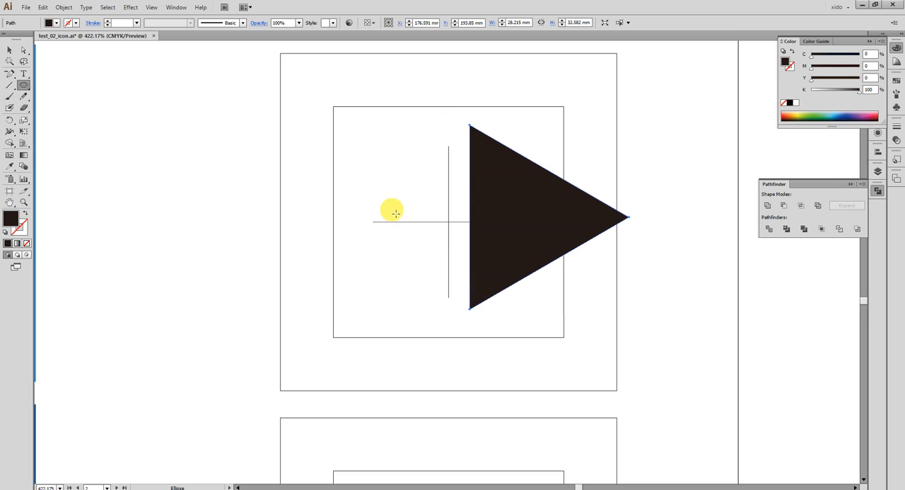
pyautogui.moveTo(375, 177); pyautogui.dragTo(526, 366)
pyautogui.press('v')
pyautogui.moveTo(480, 310); pyautogui.dragTo(472, 284)
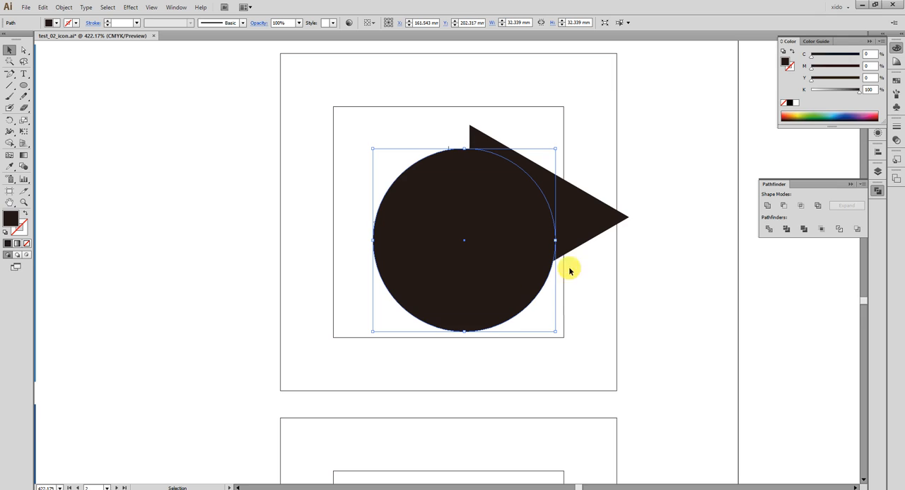
pyautogui.click(813, 119)
# - Bring the triangle in front of the green circle and centre the circle on the crosshair
pyautogui.click(602, 212)
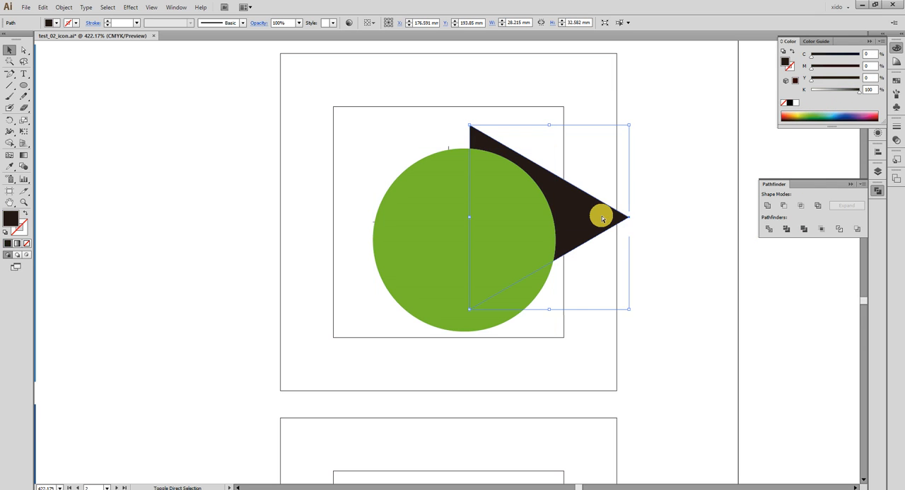
pyautogui.hotkey('ctrl', 'shift', ']')
pyautogui.moveTo(541, 252); pyautogui.dragTo(522, 241)
pyautogui.moveTo(433, 255); pyautogui.dragTo(450, 221)
# - In outline view, align the triangle's vertical edge with the crosshair's vertical line, and return to preview
pyautogui.hotkey('ctrl', 'y')
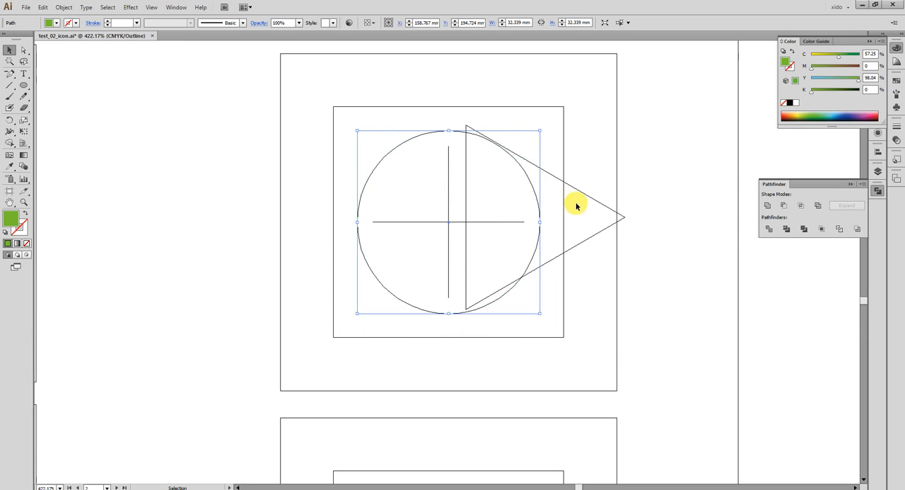
pyautogui.moveTo(591, 200); pyautogui.dragTo(576, 192)
pyautogui.hotkey('ctrl', 't')
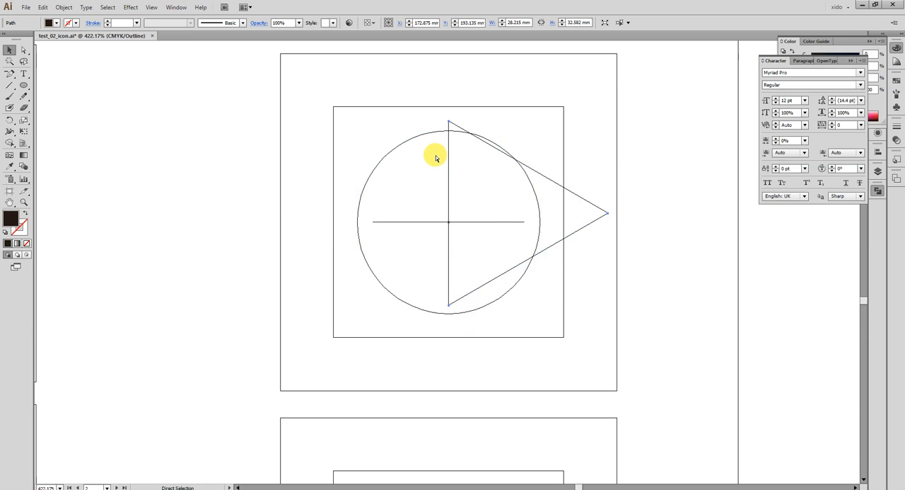
pyautogui.hotkey('ctrl', 'y')
# - Move the green circle down along the vertical centre line and place a duplicate of it further below
pyautogui.moveTo(424, 145); pyautogui.dragTo(424, 200)
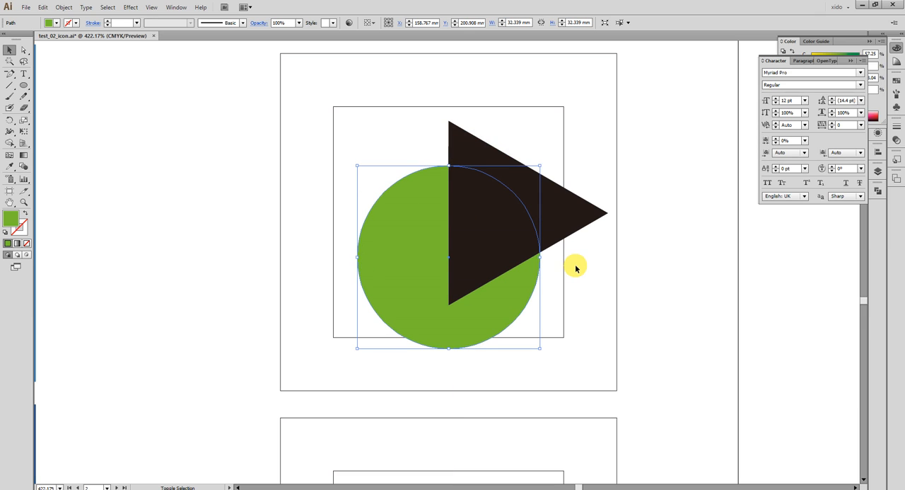
pyautogui.moveTo(435, 188); pyautogui.dragTo(437, 259)
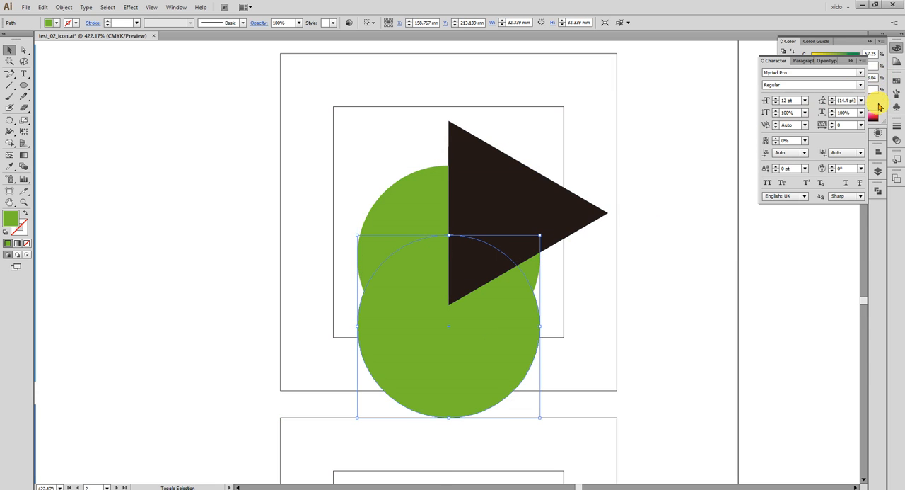
# - Recolour the lower circle yellow with C 7, M 0, Y 98.04 and K 0
pyautogui.click(875, 97)
pyautogui.moveTo(835, 56)
pyautogui.mouseDown()
pyautogui.moveTo(811, 57)
pyautogui.moveTo(835, 67)
pyautogui.mouseUp()
pyautogui.click(753, 265)
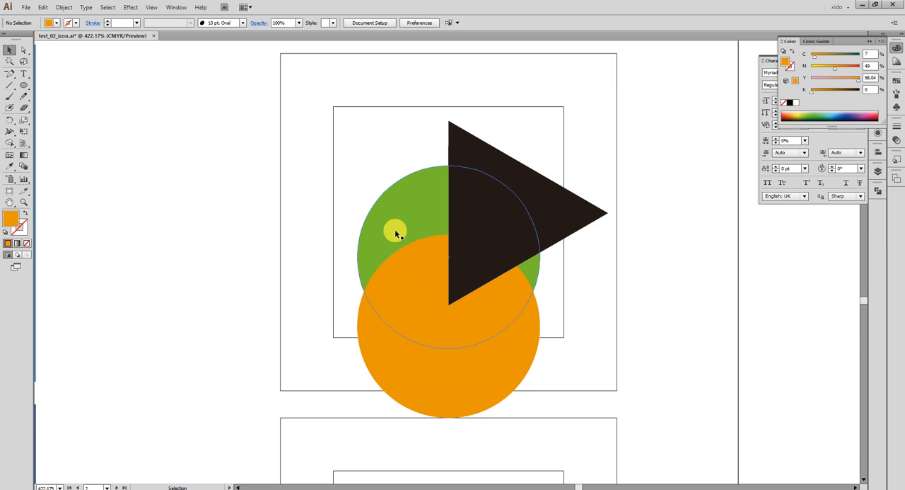
pyautogui.click(430, 300)
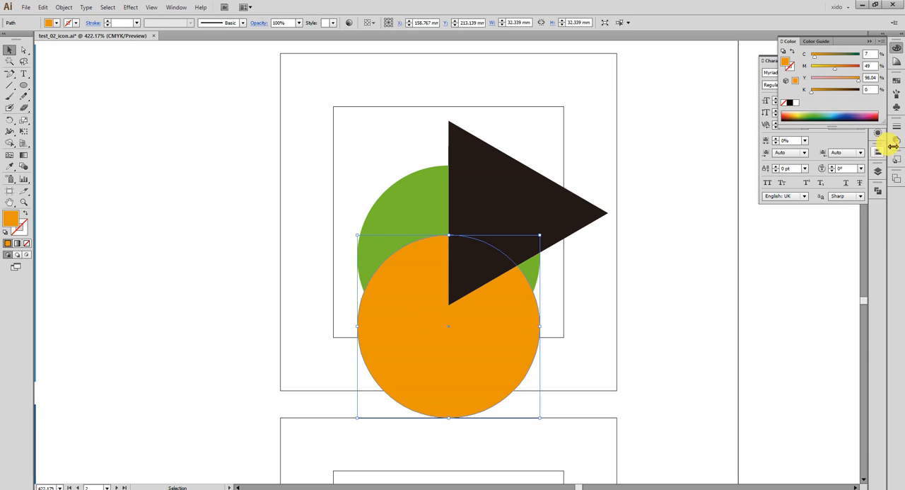
pyautogui.moveTo(830, 67); pyautogui.dragTo(813, 66)
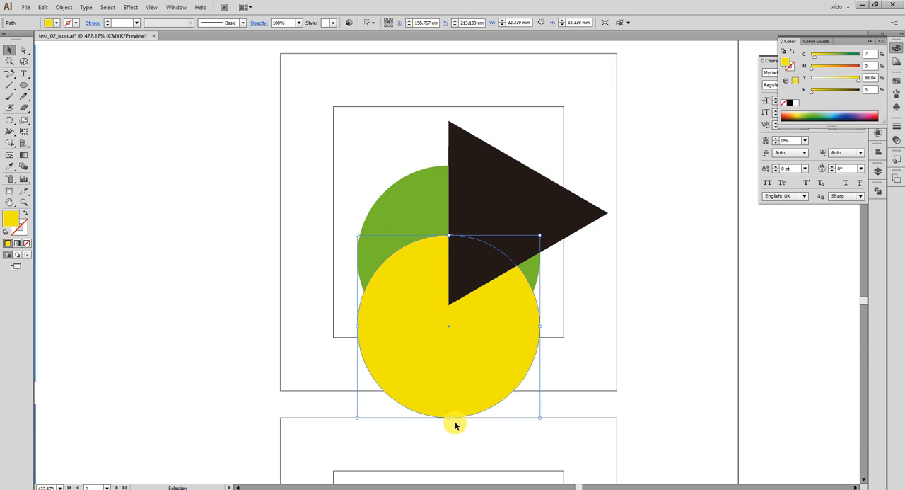
# - Scale the yellow circle down to about 20 mm so its lower edge meets the green circle's lower edge
pyautogui.moveTo(450, 423); pyautogui.dragTo(452, 348)
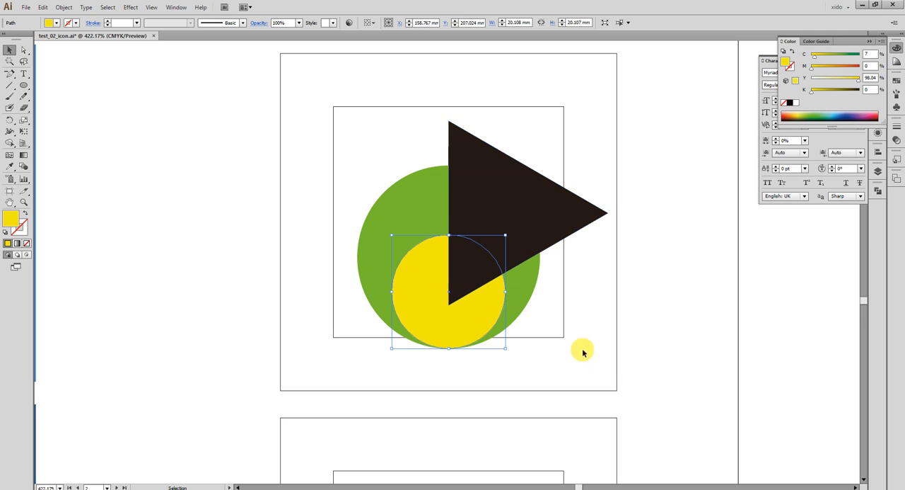
pyautogui.click(616, 367)
pyautogui.click(456, 323)
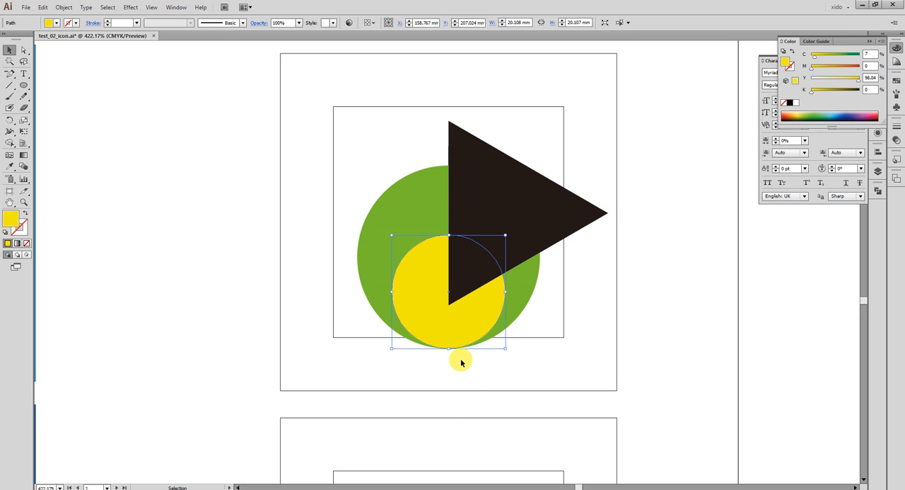
pyautogui.keyDown('shift'); pyautogui.click(507, 320); pyautogui.keyUp('shift')
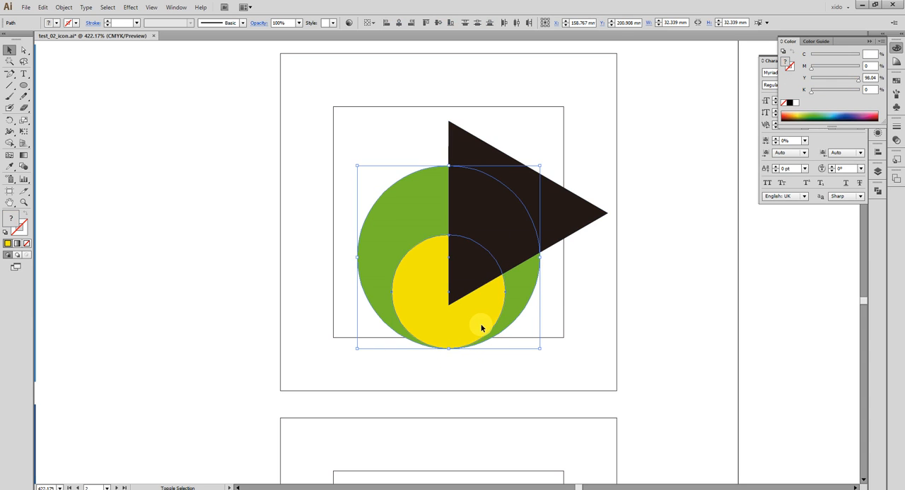
pyautogui.click(483, 364)
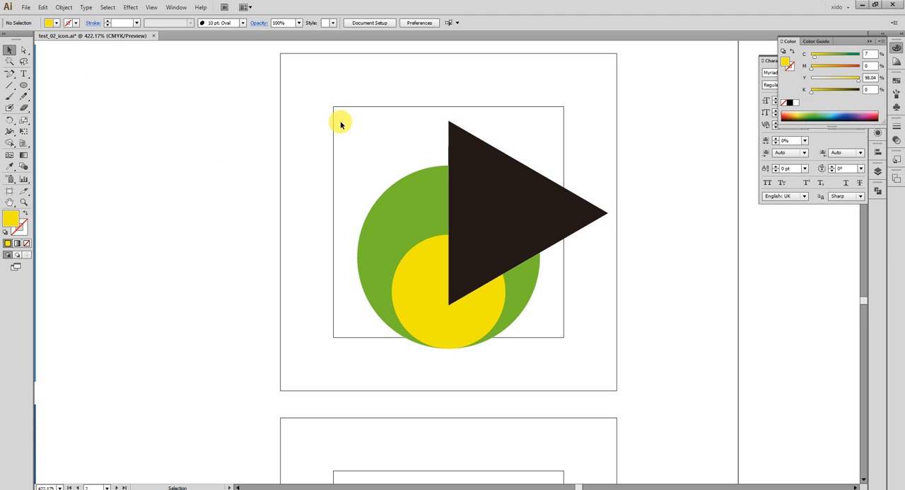
# - Draw a vertical line about 62 mm long through the centres of both circles, with a 1 pt black stroke
pyautogui.click(10, 85)
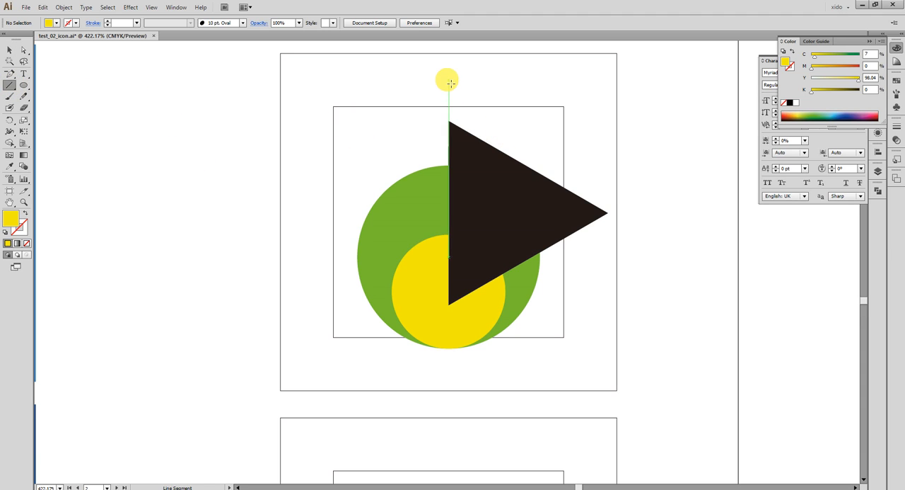
pyautogui.moveTo(451, 81); pyautogui.dragTo(449, 427)
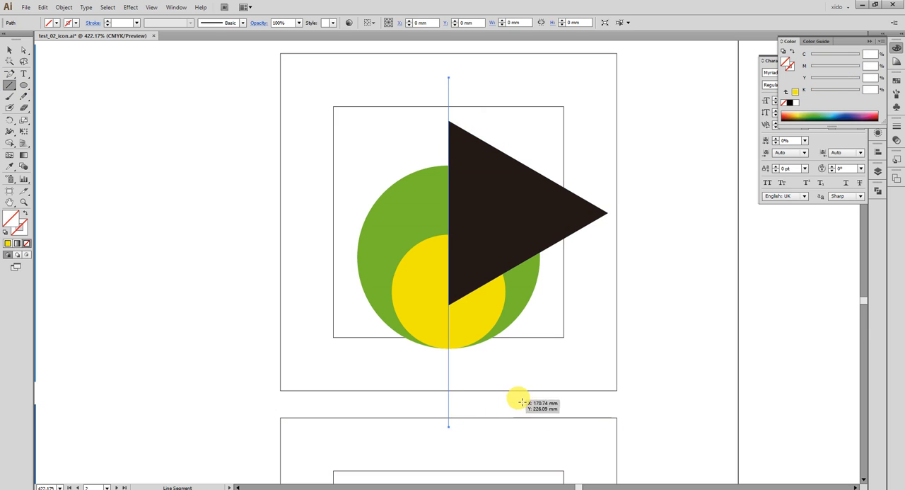
pyautogui.press('v')
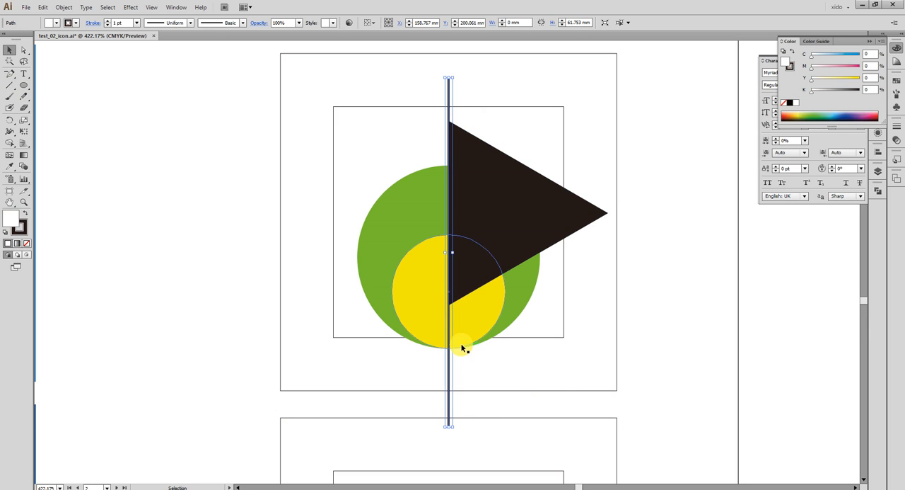
# - Split the green and yellow circles along the vertical line with Pathfinder Divide
pyautogui.keyDown('shift'); pyautogui.click(474, 326); pyautogui.keyUp('shift')
pyautogui.keyDown('shift'); pyautogui.click(524, 293); pyautogui.keyUp('shift')
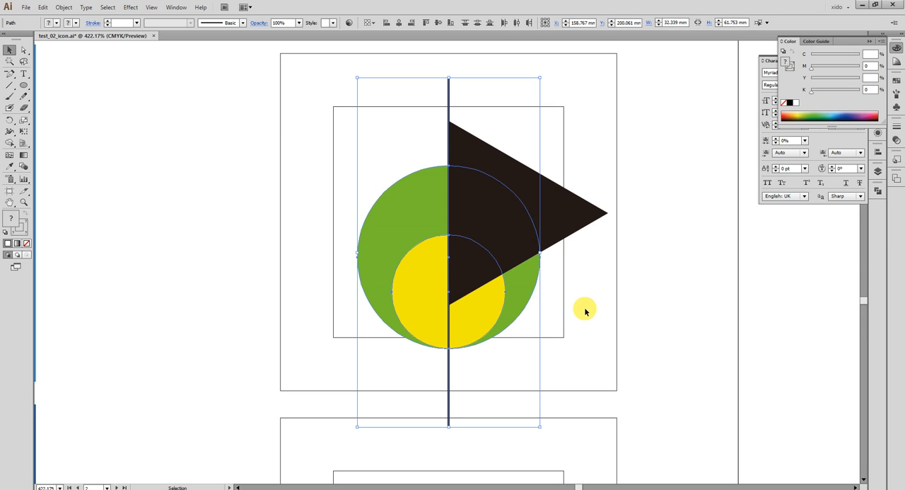
pyautogui.click(896, 48)
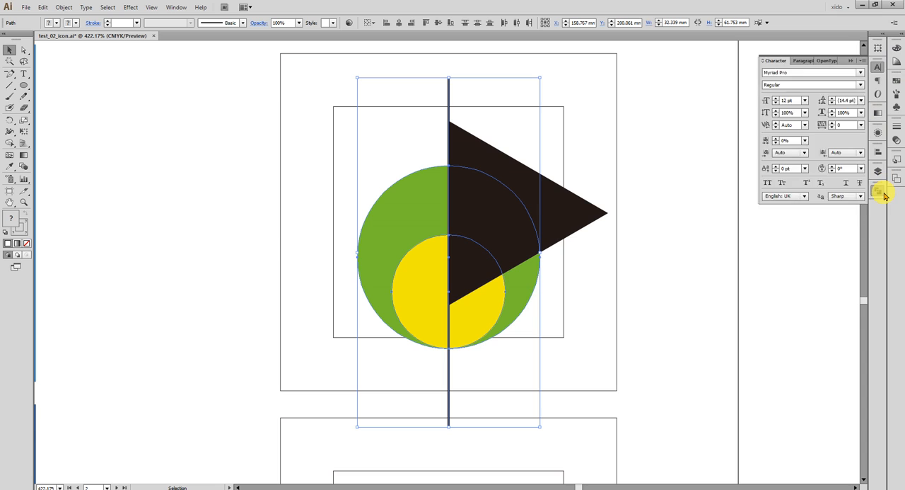
pyautogui.click(877, 190)
pyautogui.click(768, 228)
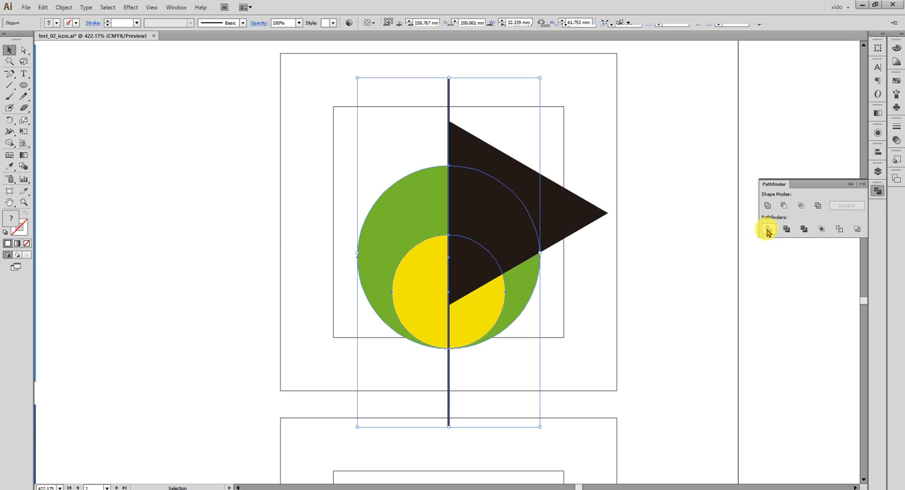
# - Ungroup the divided pieces and delete all of them except the left green crescent
pyautogui.hotkey('ctrl', 'shift', 'g')
pyautogui.keyDown('shift'); pyautogui.click(417, 198); pyautogui.keyUp('shift')
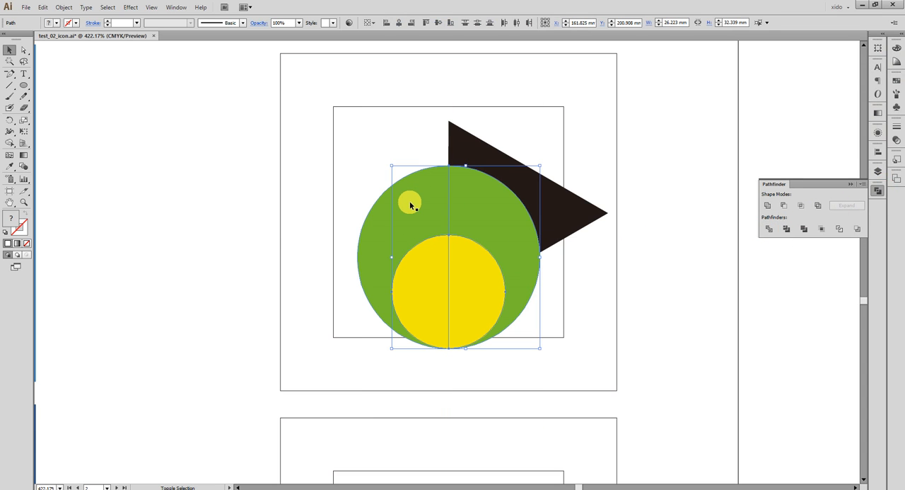
pyautogui.press('Delete')
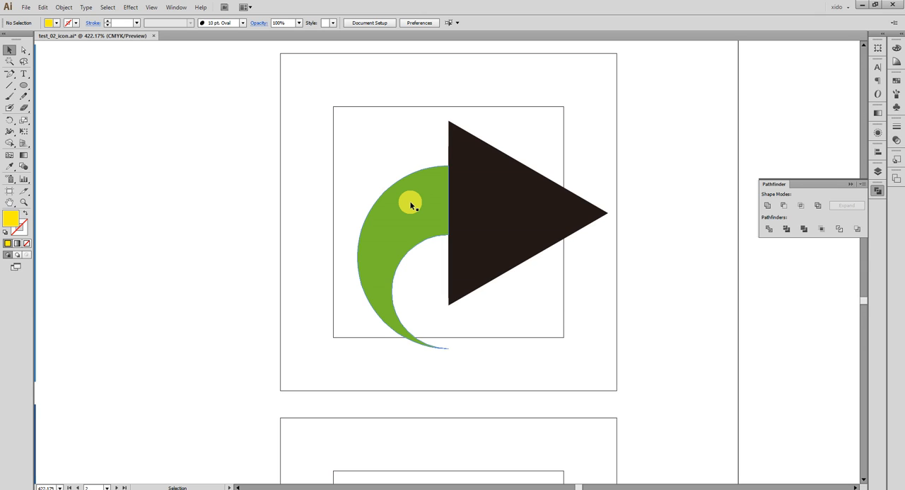
pyautogui.click(411, 205)
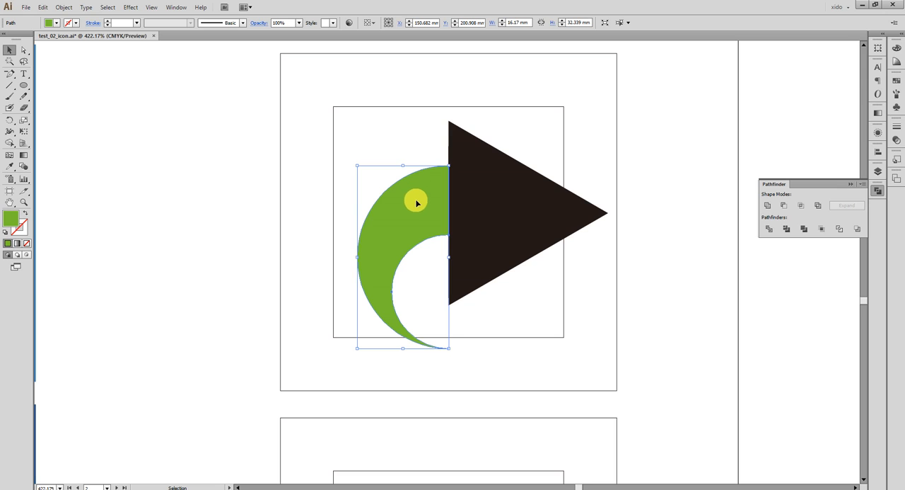
# - Resize the triangle to about 21 mm wide and 27 mm high, keeping its vertical edge on the centre line
pyautogui.click(508, 218)
pyautogui.moveTo(613, 217); pyautogui.dragTo(554, 204)
pyautogui.click(603, 244)
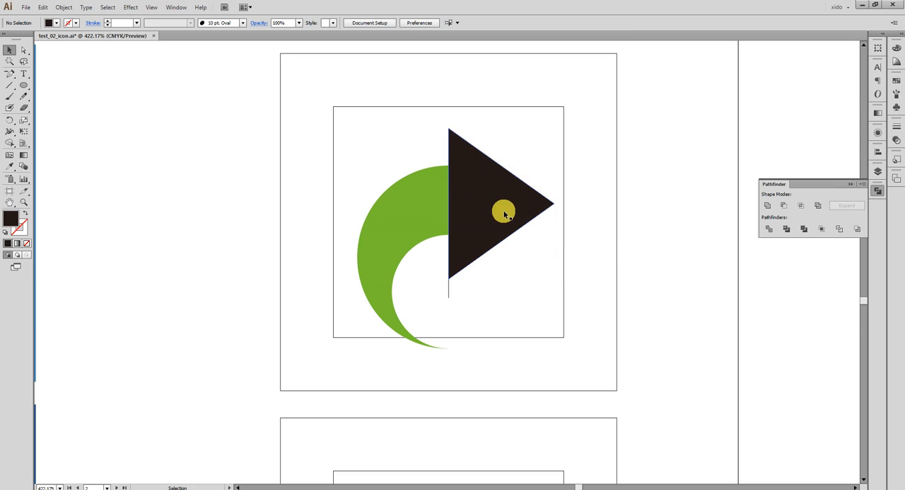
pyautogui.moveTo(204, 212); pyautogui.dragTo(77, 214)
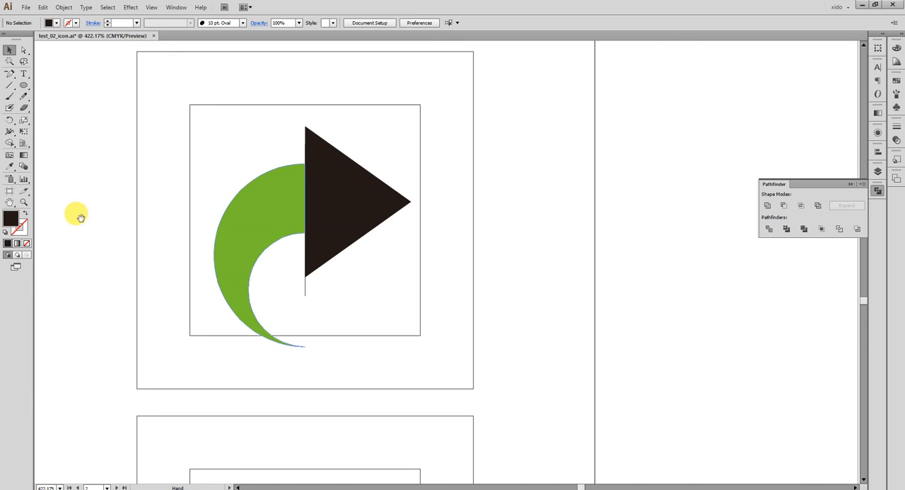
pyautogui.click(407, 204)
pyautogui.moveTo(414, 205); pyautogui.dragTo(425, 202)
# - Apply a Round Corners effect with a 4 mm radius to the triangle, with preview enabled
pyautogui.click(131, 8)
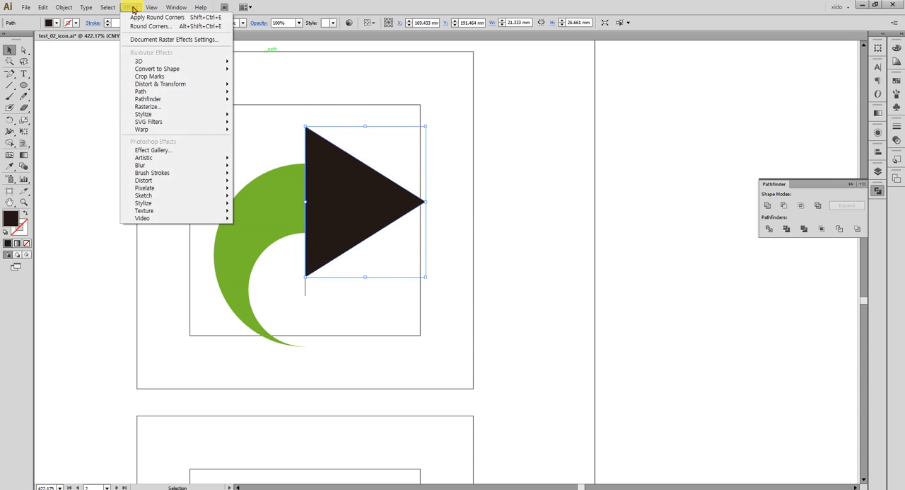
pyautogui.moveTo(171, 116)
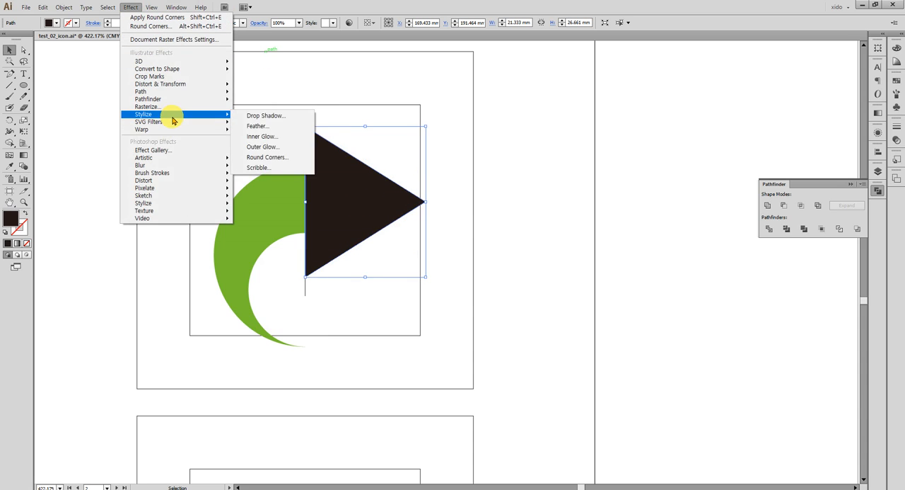
pyautogui.click(294, 162)
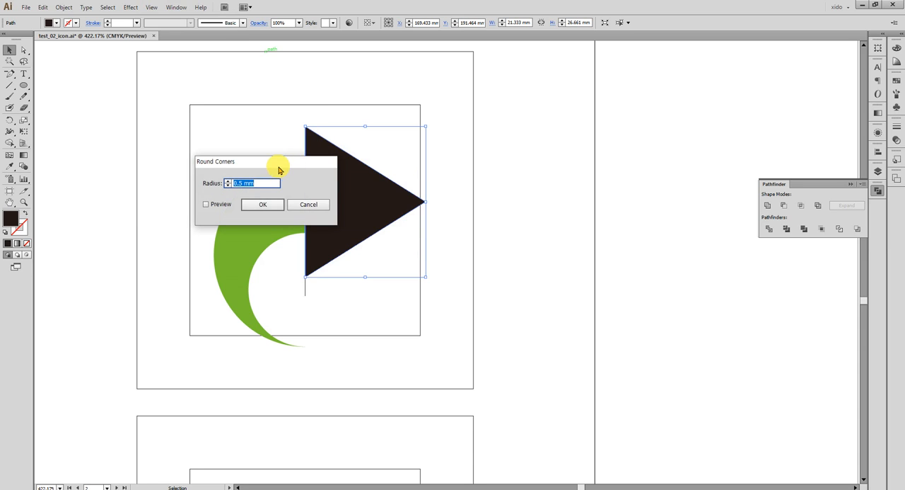
pyautogui.moveTo(270, 157); pyautogui.dragTo(541, 162)
pyautogui.click(488, 208)
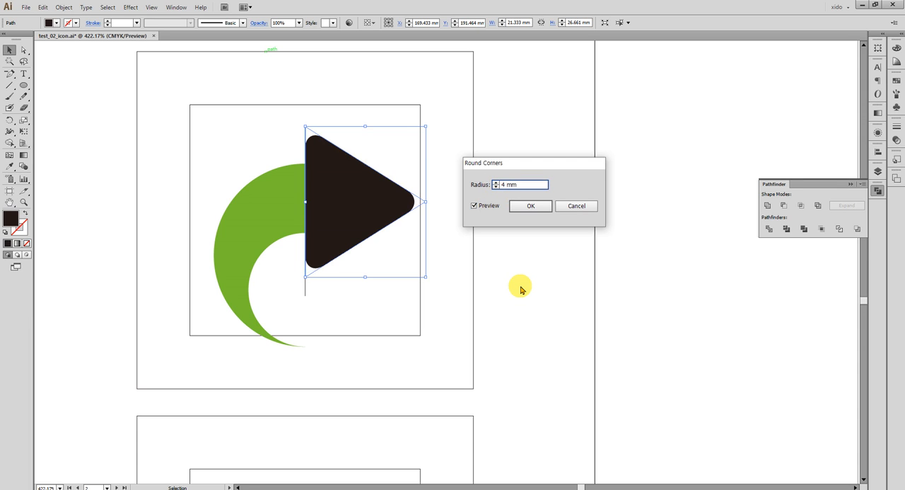
pyautogui.click(530, 206)
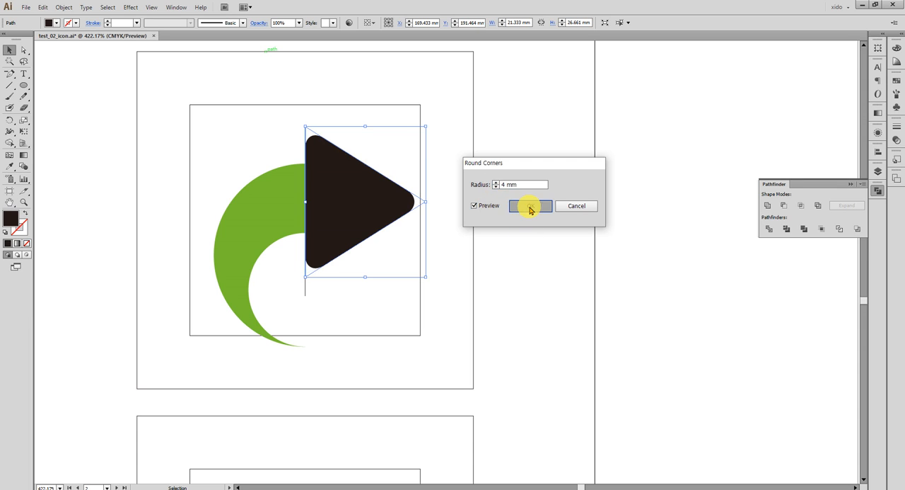
# - Enlarge the rounded triangle from its centre to about 24 mm wide and 30 mm high
pyautogui.moveTo(429, 205); pyautogui.dragTo(440, 206)
pyautogui.click(520, 242)
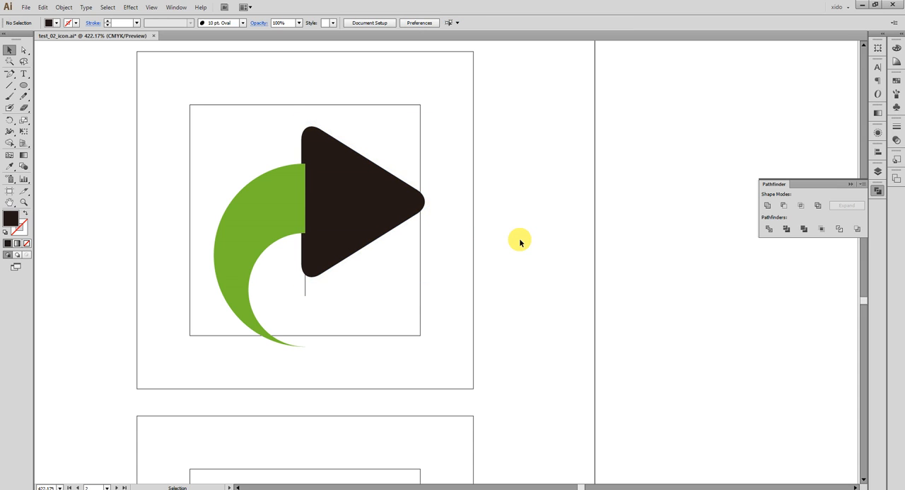
# - Expand the appearance of the rounded triangle so its round corners become part of the path
pyautogui.press('space')
pyautogui.moveTo(163, 261); pyautogui.dragTo(693, 262)
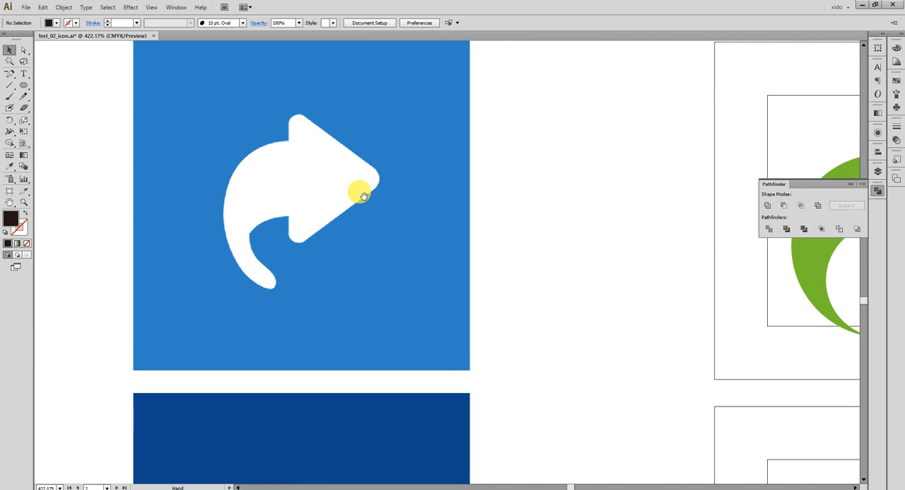
pyautogui.moveTo(573, 233); pyautogui.dragTo(135, 205)
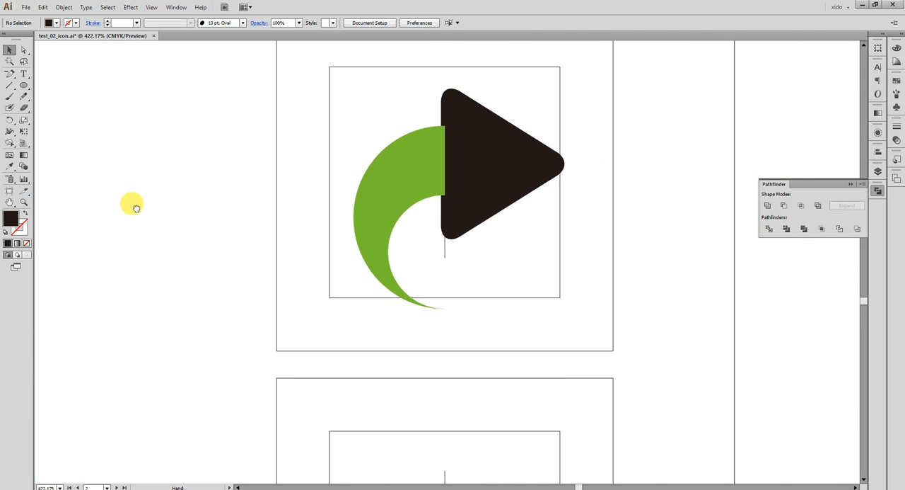
pyautogui.click(415, 176)
pyautogui.click(510, 176)
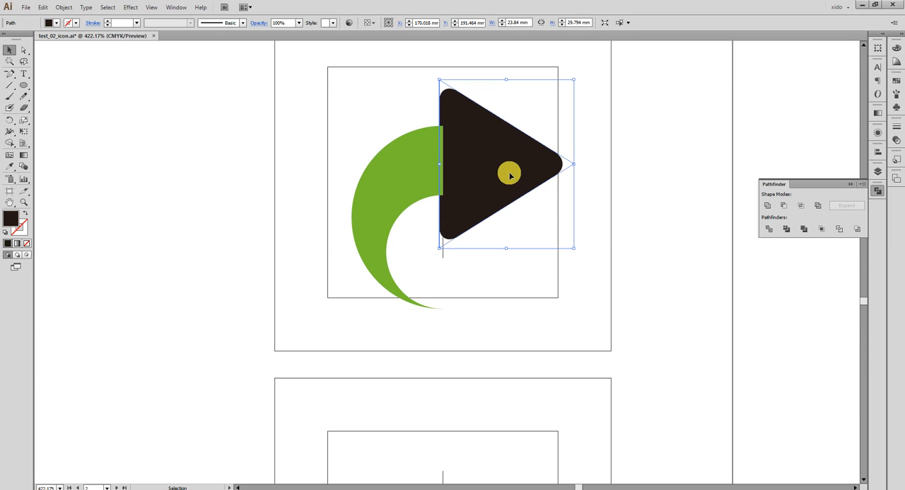
pyautogui.click(63, 8)
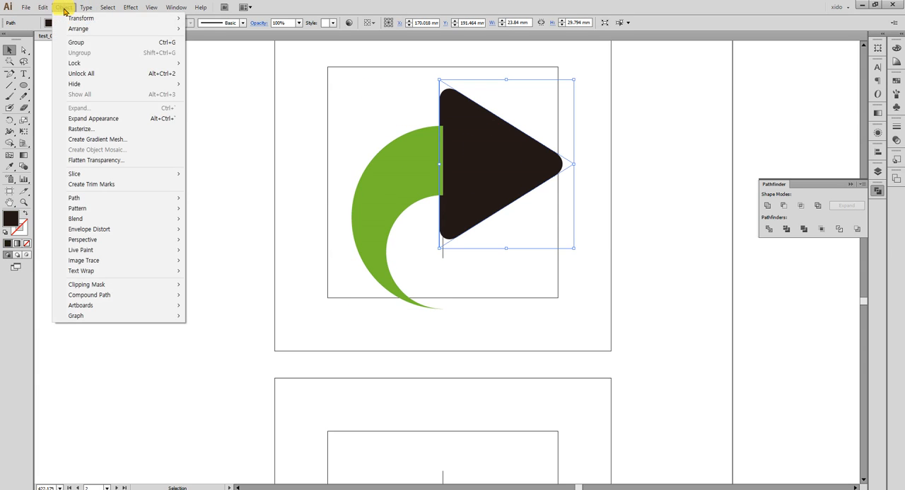
pyautogui.click(94, 118)
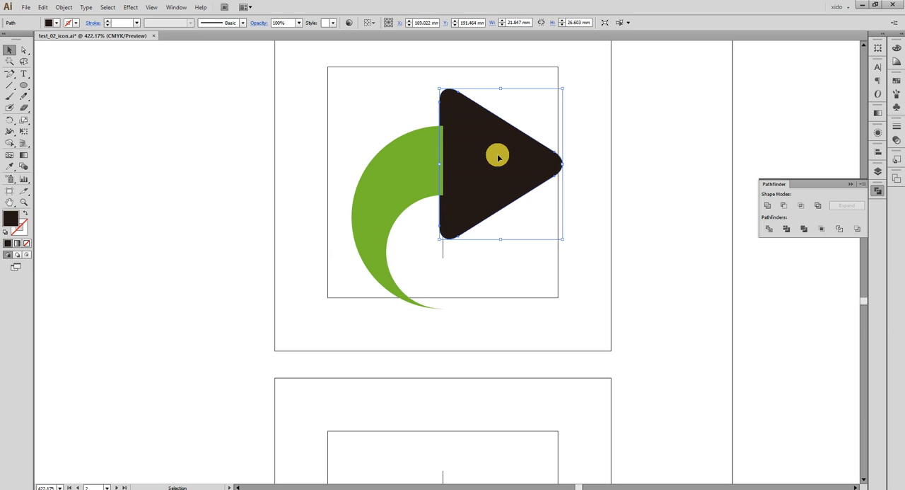
# - Fill the rounded triangle with dark blue, cyan 100% and black 47%
pyautogui.click(898, 50)
pyautogui.click(833, 90)
pyautogui.moveTo(833, 54); pyautogui.dragTo(861, 55)
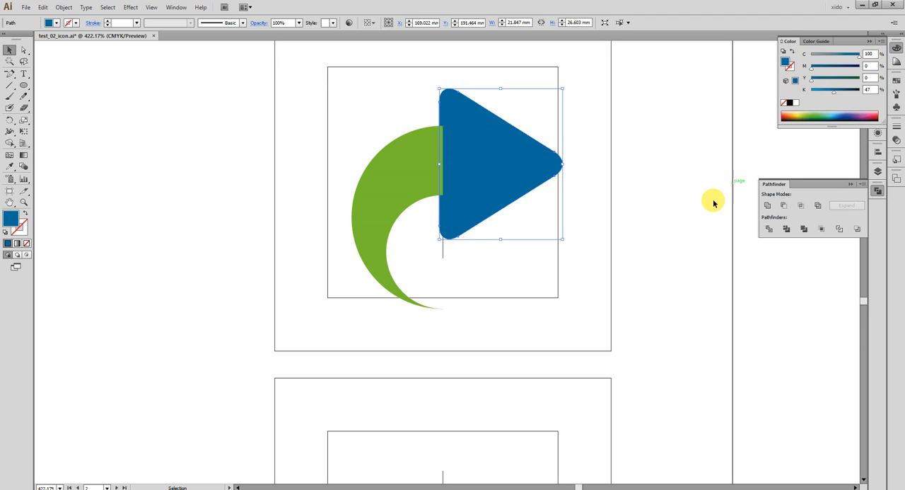
# - Select only the pointed anchor at the lower tip of the green crescent with Direct Selection
pyautogui.click(403, 180)
pyautogui.press('space')
pyautogui.moveTo(410, 215); pyautogui.dragTo(404, 168)
pyautogui.hotkey('ctrl', 'space')
pyautogui.moveTo(336, 149); pyautogui.dragTo(408, 236)
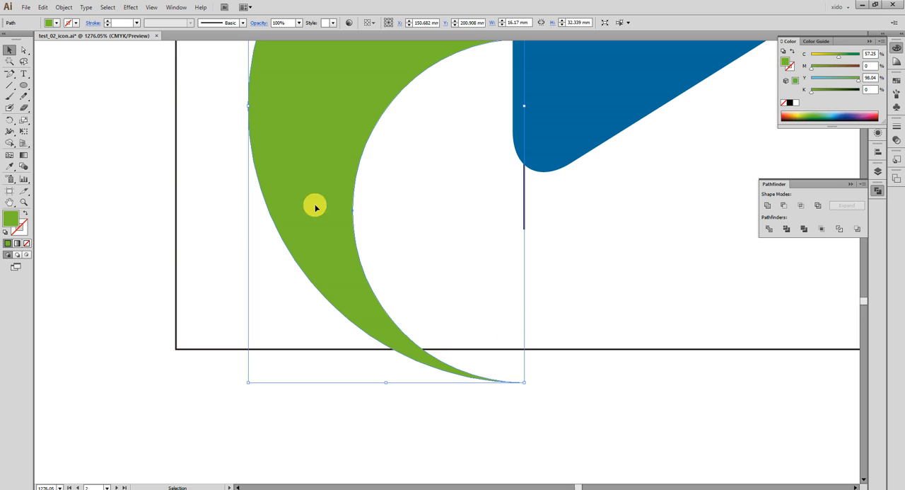
pyautogui.click(25, 50)
pyautogui.moveTo(553, 395); pyautogui.dragTo(511, 372)
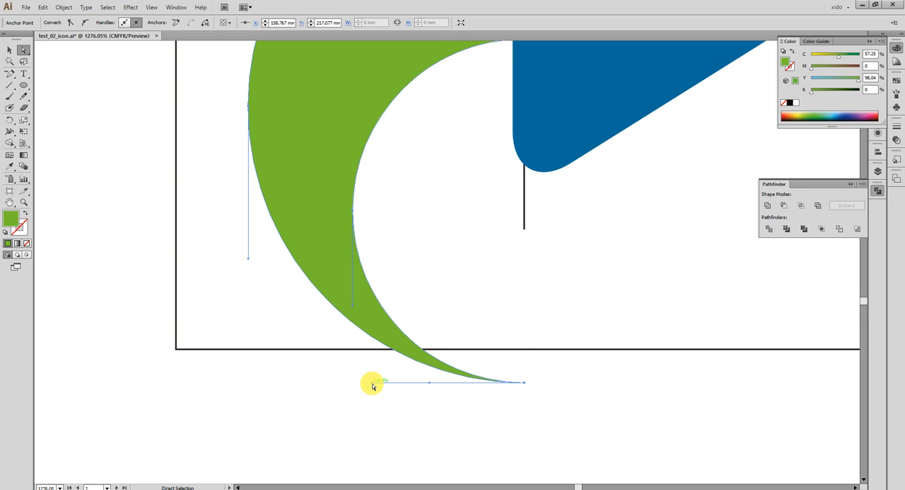
pyautogui.moveTo(373, 386); pyautogui.dragTo(437, 377)
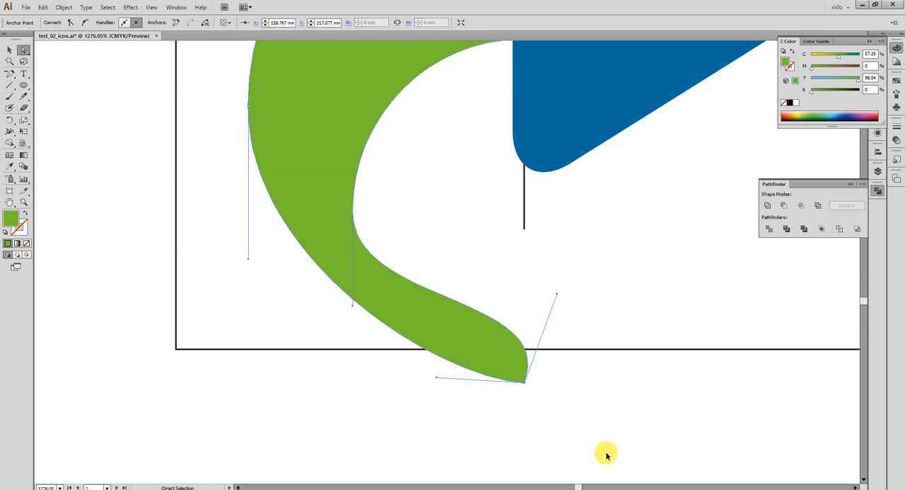
pyautogui.hotkey('ctrl', 'z')
pyautogui.hotkey('ctrl', 'z')
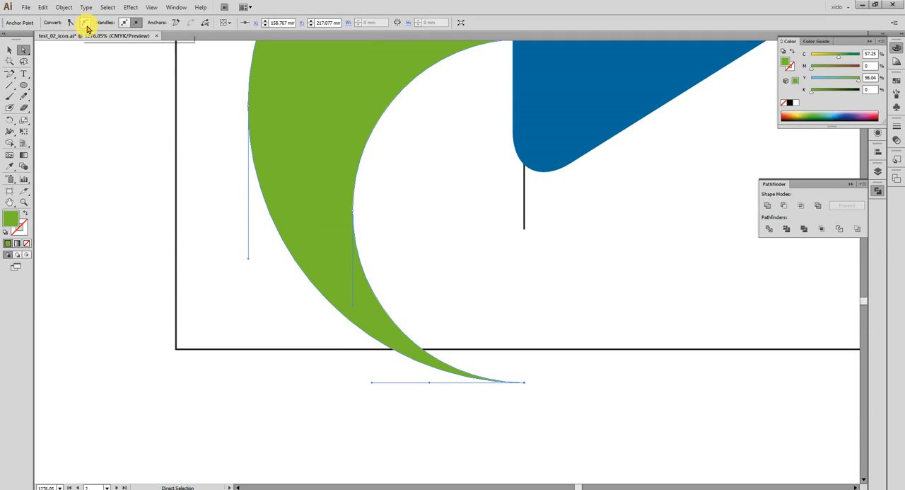
# - Convert the crescent's lower tip anchor to a smooth point and swing its handles so the tail tilts up to the right
pyautogui.click(85, 25)
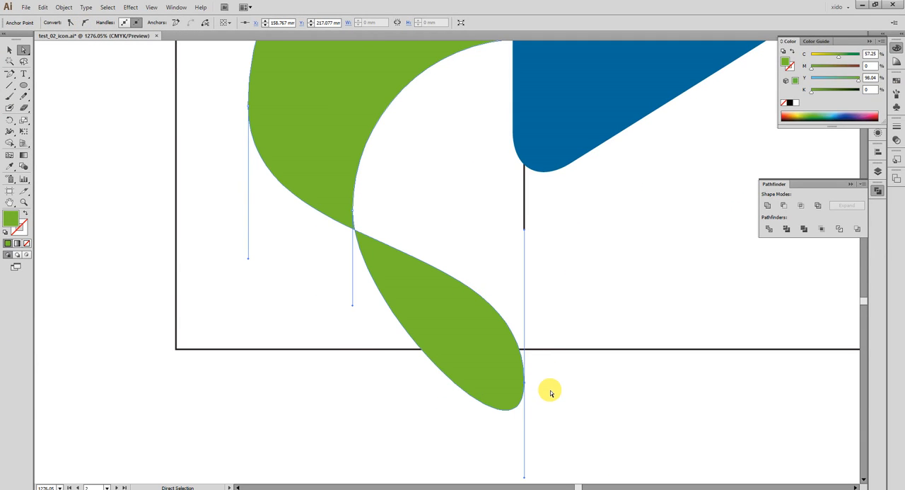
pyautogui.hotkey('ctrl', '-')
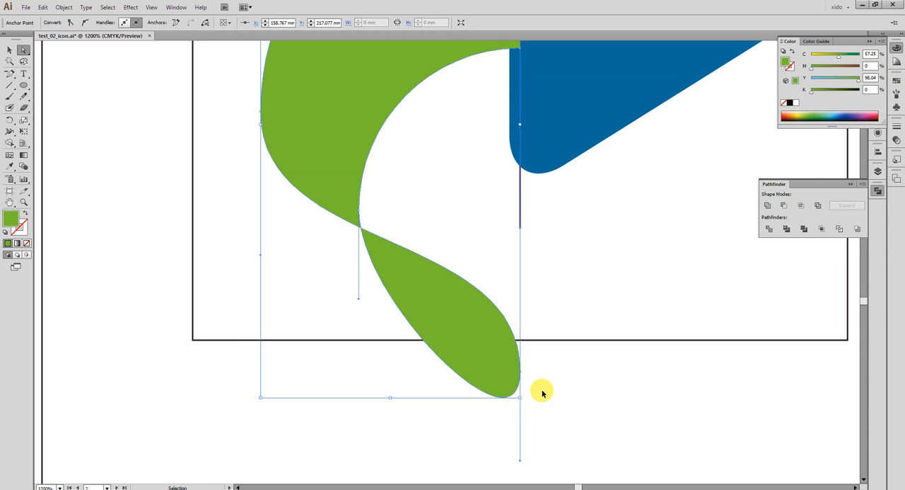
pyautogui.hotkey('ctrl', '-')
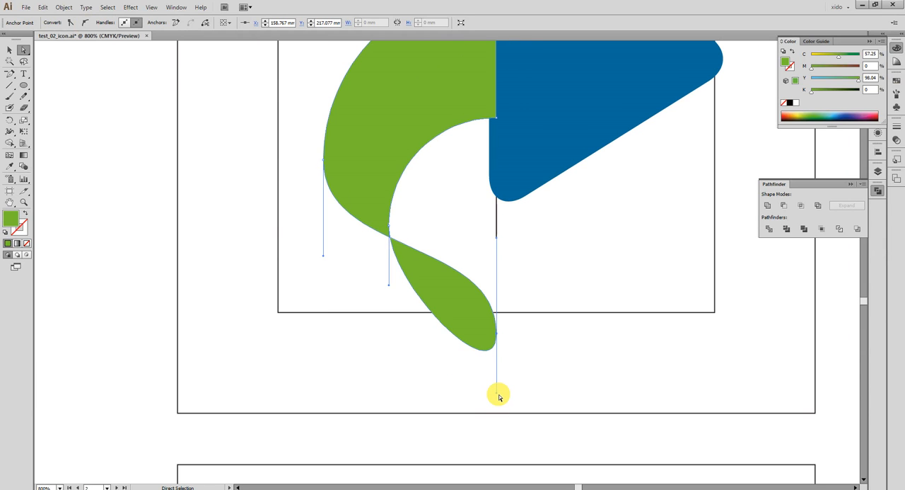
pyautogui.moveTo(498, 396); pyautogui.dragTo(509, 327)
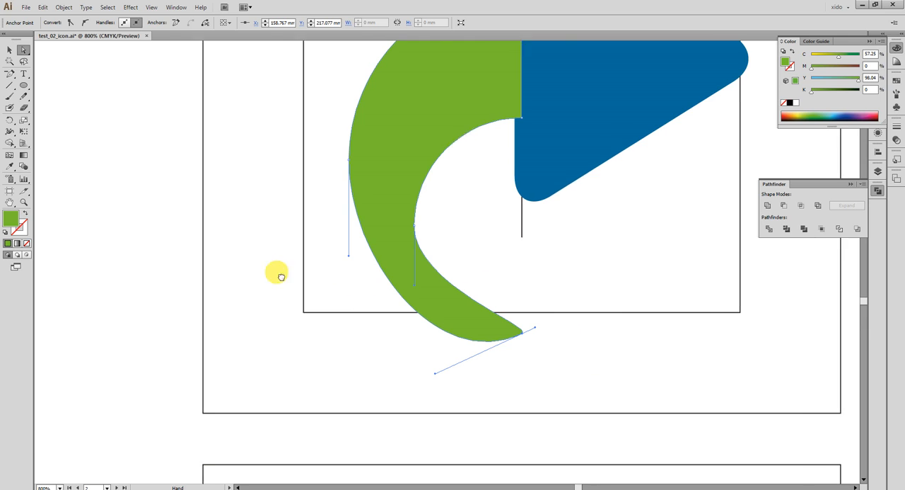
# - Move the anchor on the crescent's inner curve upward and angle its handles inward, following the hook shape of the reference arrow
pyautogui.moveTo(227, 277); pyautogui.dragTo(770, 254)
pyautogui.moveTo(309, 238); pyautogui.dragTo(754, 236)
pyautogui.moveTo(297, 110); pyautogui.dragTo(305, 150)
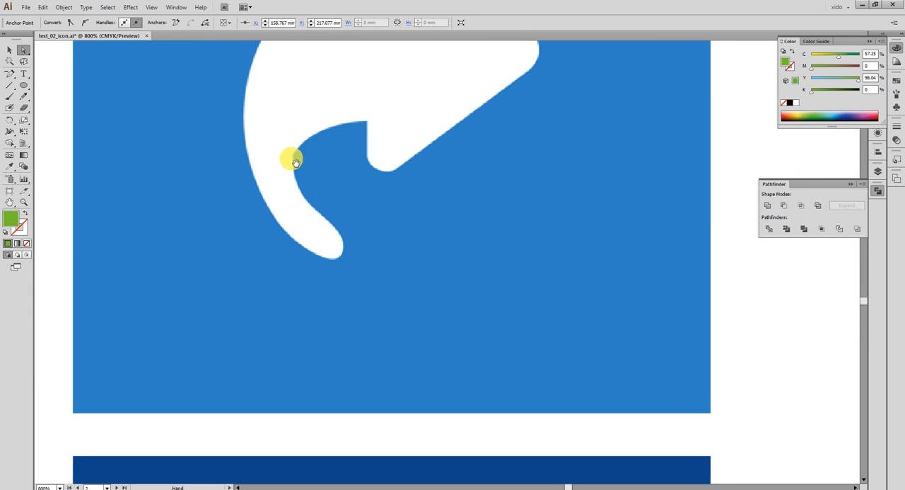
pyautogui.moveTo(510, 242); pyautogui.dragTo(89, 271)
pyautogui.moveTo(529, 272); pyautogui.dragTo(67, 256)
pyautogui.moveTo(423, 265); pyautogui.dragTo(299, 264)
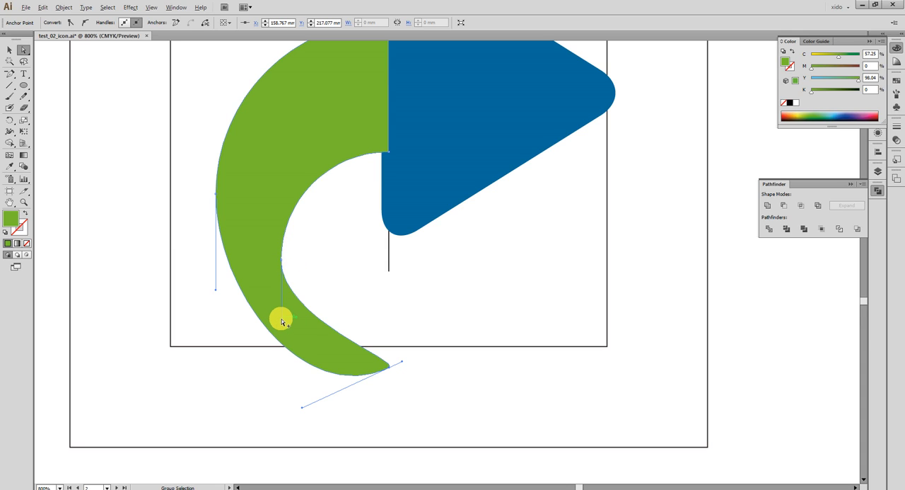
pyautogui.moveTo(282, 321); pyautogui.dragTo(299, 319)
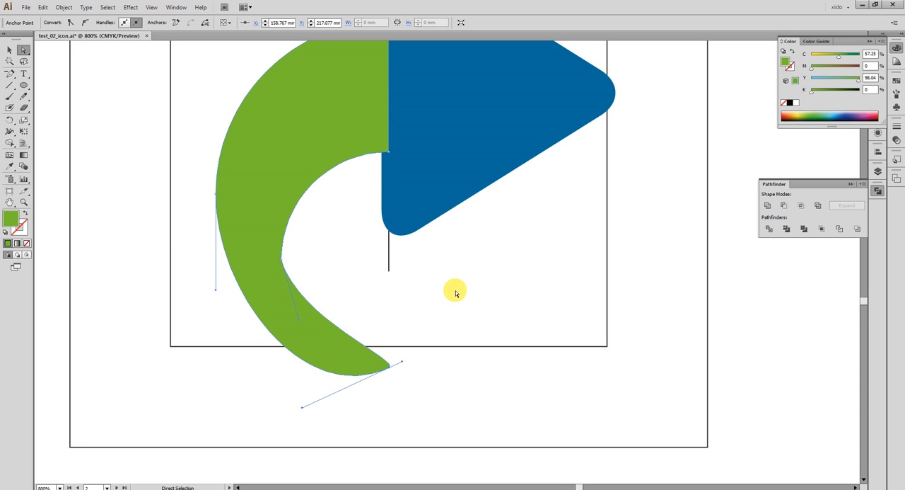
pyautogui.moveTo(281, 259); pyautogui.dragTo(295, 211)
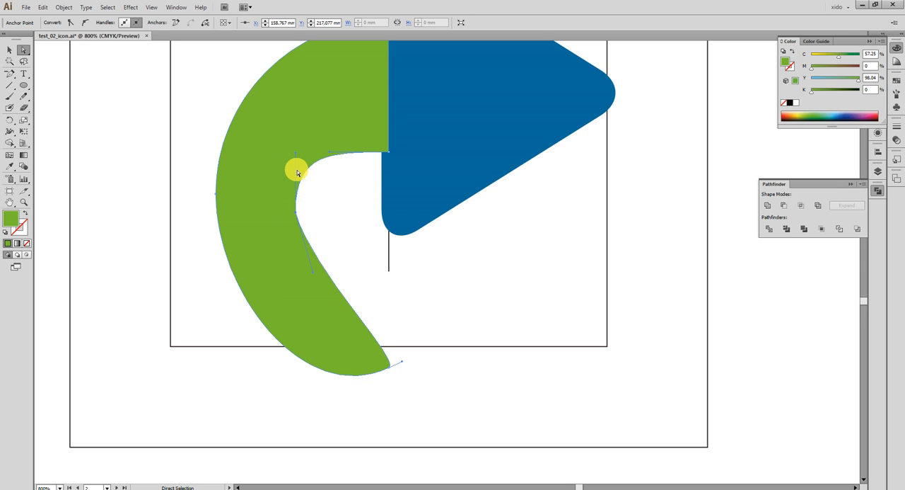
pyautogui.moveTo(296, 155); pyautogui.dragTo(323, 176)
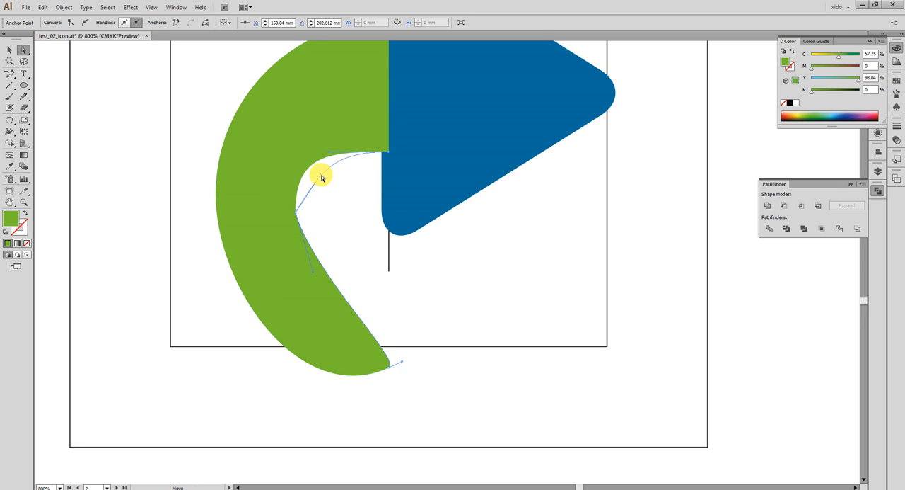
pyautogui.moveTo(297, 218); pyautogui.dragTo(274, 211)
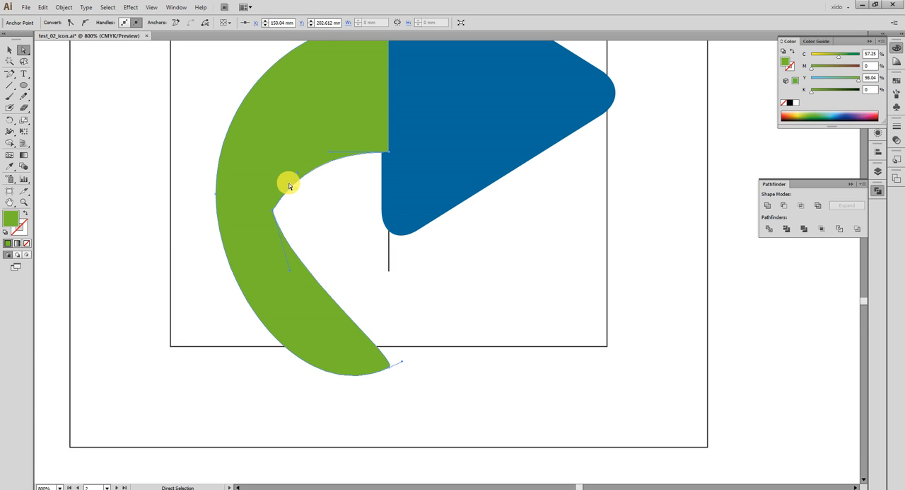
pyautogui.moveTo(290, 172); pyautogui.dragTo(288, 169)
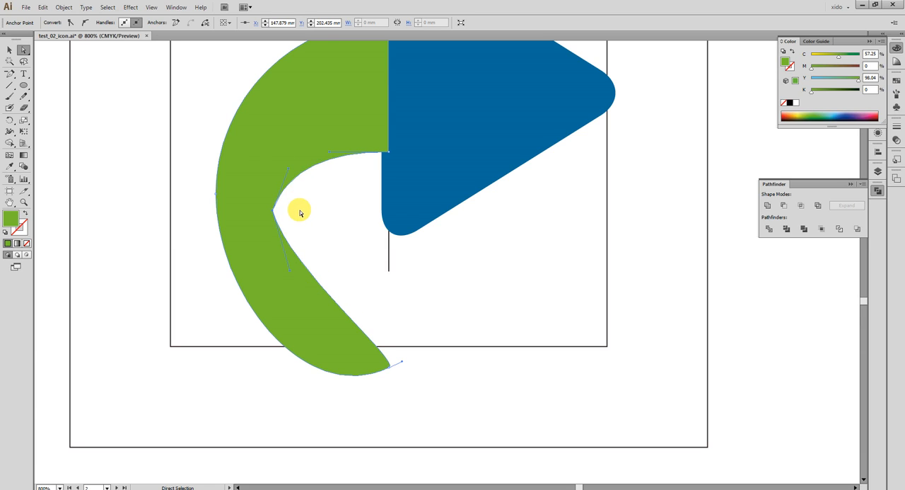
# - Smooth the crescent's inner anchor, place it at about X 149.5 mm, Y 201.7 mm, and adjust its handles for a softer bend
pyautogui.moveTo(273, 210); pyautogui.dragTo(293, 189)
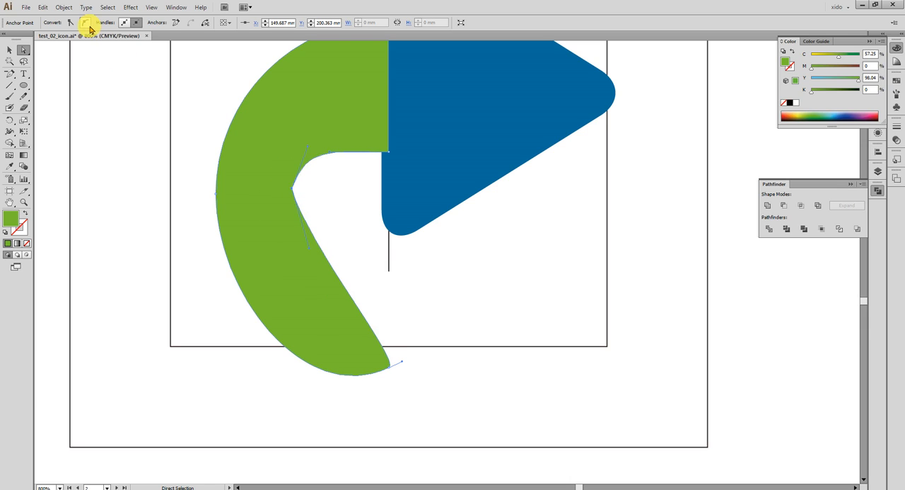
pyautogui.click(86, 24)
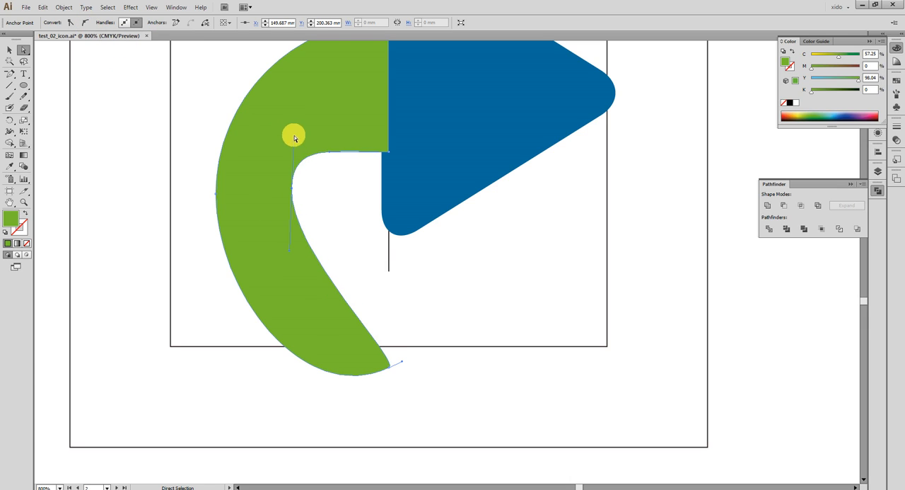
pyautogui.moveTo(294, 147); pyautogui.dragTo(287, 208)
pyautogui.moveTo(288, 271); pyautogui.dragTo(298, 279)
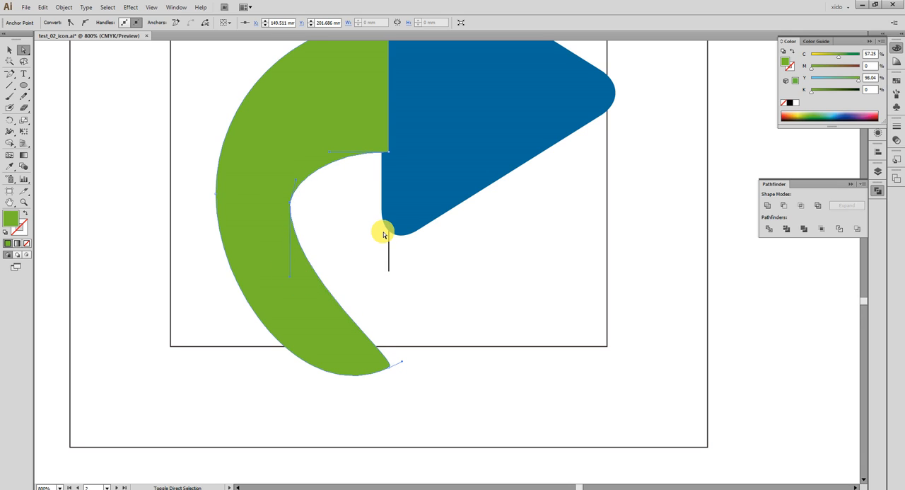
# - Move the tail's end anchor to about X 156.3 mm, Y 214.2 mm and adjust both handles to form a rounded tip
pyautogui.moveTo(391, 363); pyautogui.dragTo(362, 307)
pyautogui.scroll(-2, 385, 371)
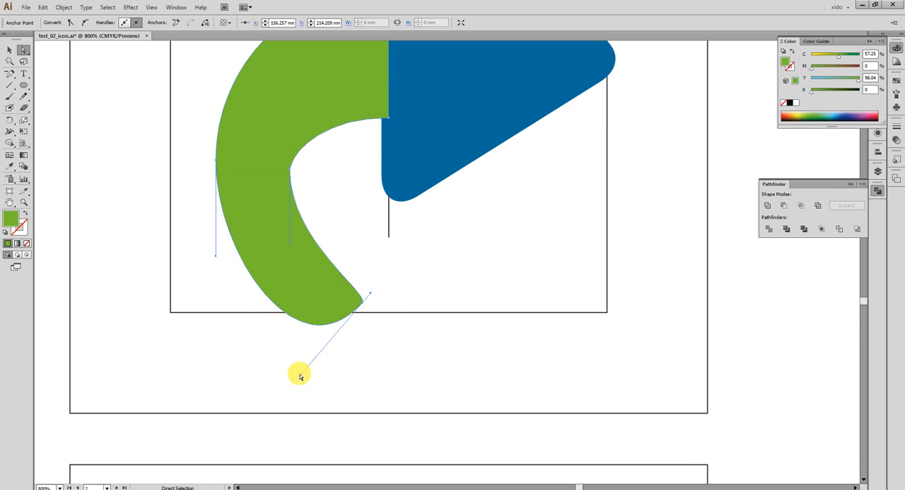
pyautogui.moveTo(299, 377); pyautogui.dragTo(320, 320)
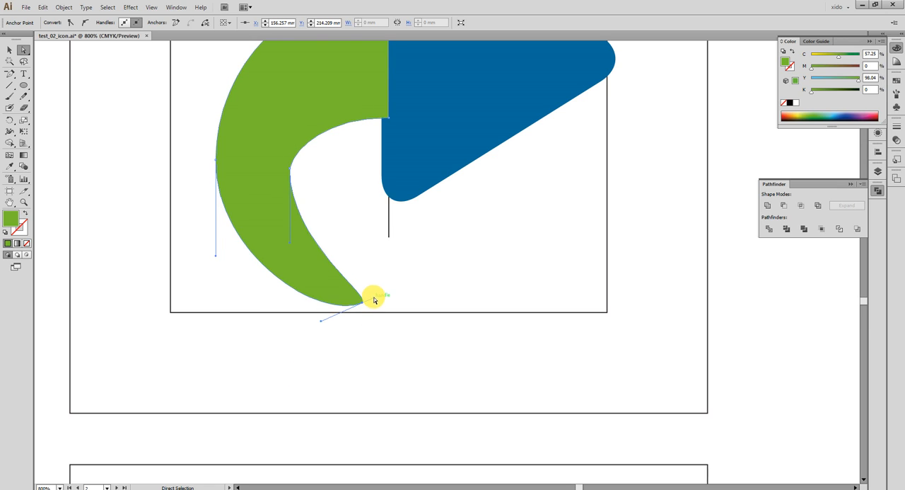
pyautogui.moveTo(376, 298); pyautogui.dragTo(307, 302)
pyautogui.click(423, 285)
# - Unite the green curved tail and the blue rounded triangle into one arrow shape
pyautogui.hotkey('ctrl', '-')
pyautogui.hotkey('ctrl', '-')
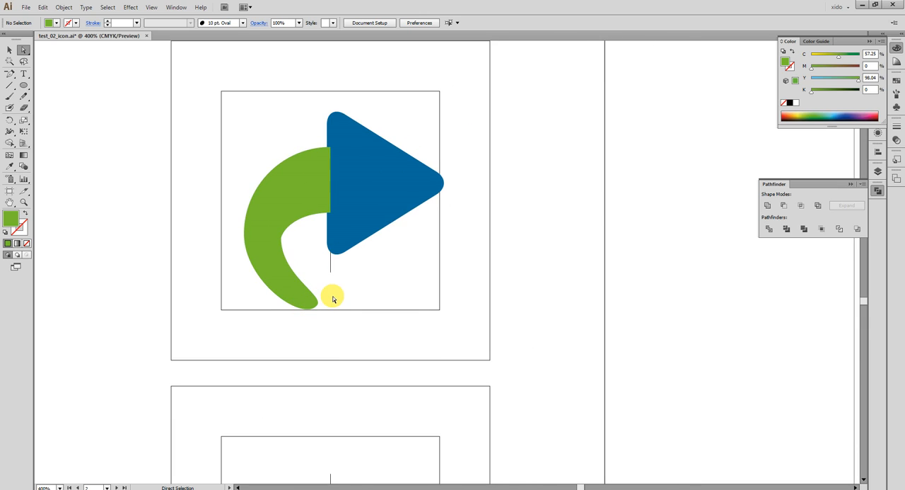
pyautogui.click(9, 49)
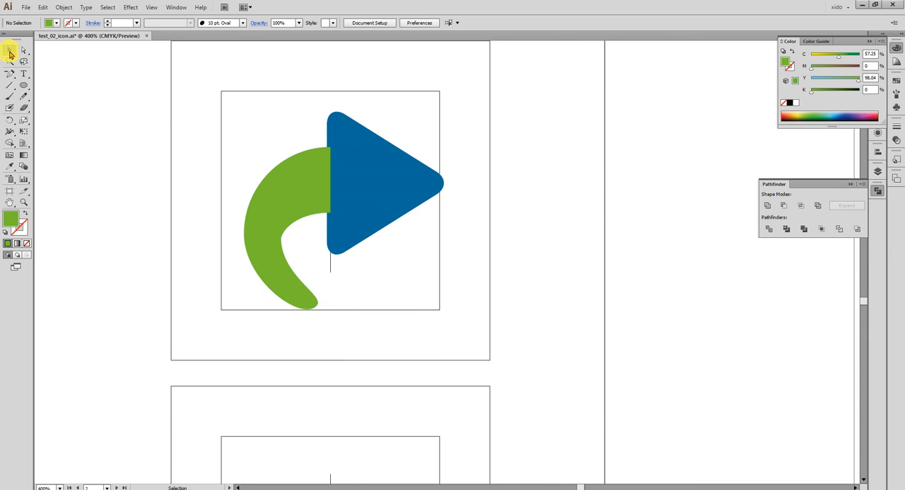
pyautogui.click(310, 177)
pyautogui.keyDown('shift'); pyautogui.click(392, 176); pyautogui.keyUp('shift')
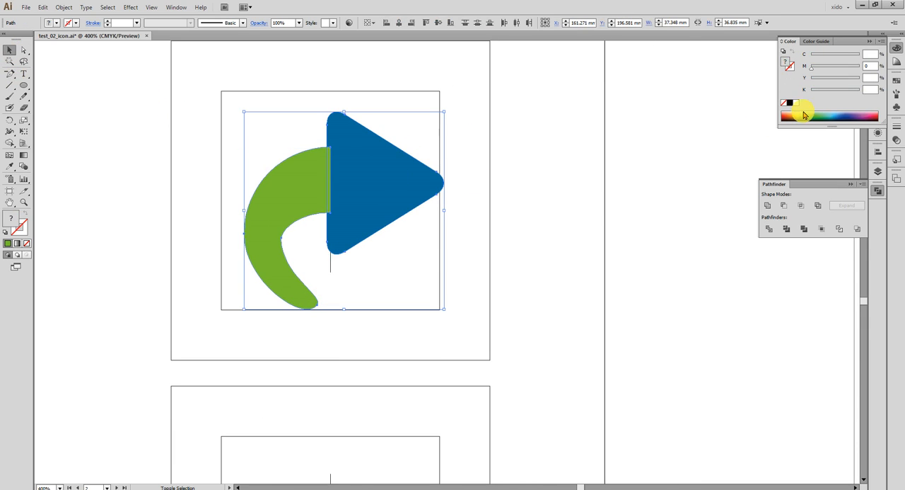
pyautogui.click(769, 205)
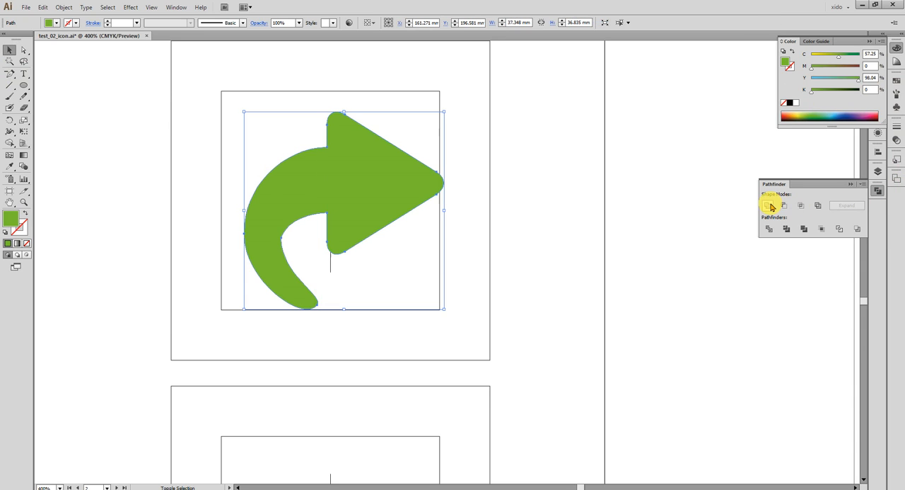
# - Shift the united arrow about 1.5 mm left and delete the inner guide square with its centre lines
pyautogui.moveTo(390, 188); pyautogui.dragTo(382, 188)
pyautogui.moveTo(406, 85); pyautogui.dragTo(439, 102)
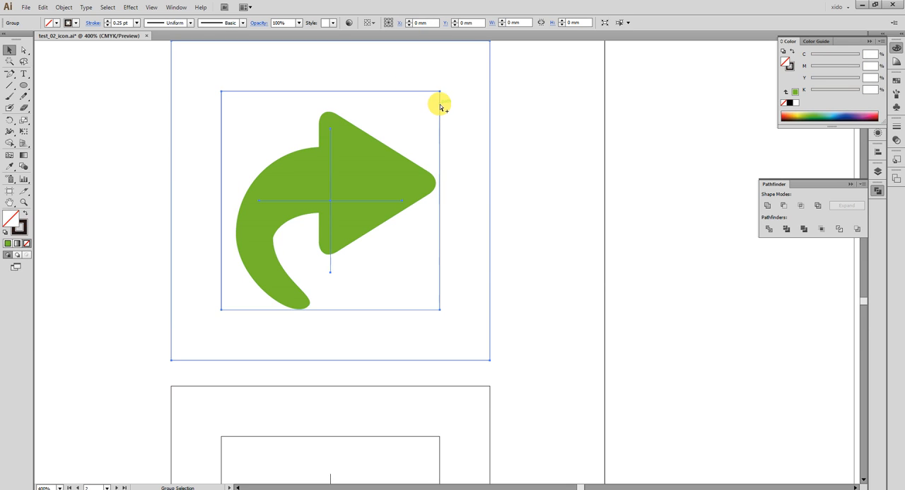
pyautogui.click(471, 137)
# - Fill the outer square with the reference icon's blue and the arrow with white, sampling the colours with the Eyedropper
pyautogui.click(458, 130)
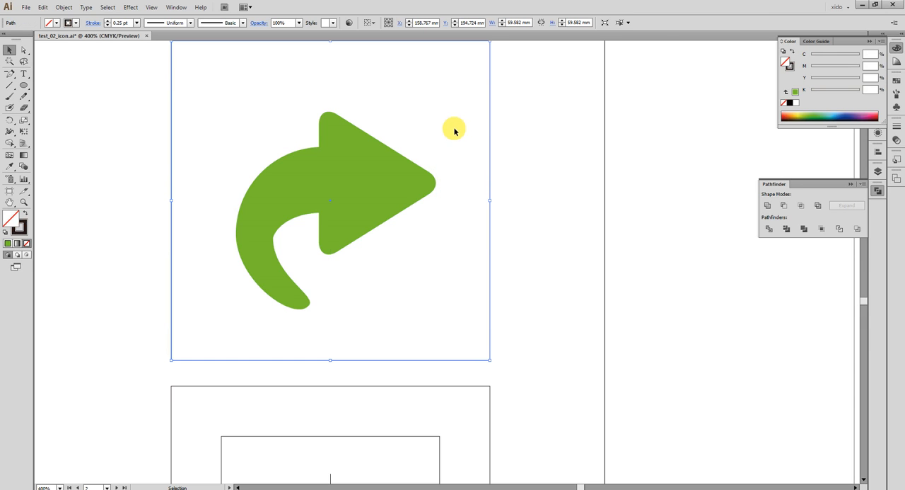
pyautogui.press('i')
pyautogui.moveTo(294, 152); pyautogui.dragTo(570, 183)
pyautogui.click(186, 148)
pyautogui.moveTo(480, 201); pyautogui.dragTo(202, 167)
pyautogui.keyDown('ctrl'); pyautogui.click(390, 181); pyautogui.keyUp('ctrl')
pyautogui.click(543, 211)
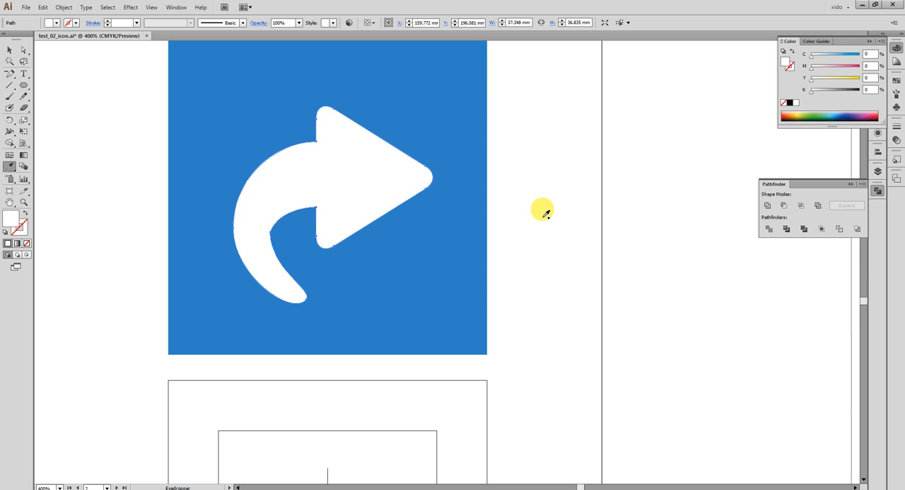
# - Set the blue square's fill to C 78%, M 40%, Y 0%, K 0% and deselect it
pyautogui.press('v')
pyautogui.click(545, 217)
pyautogui.click(457, 257)
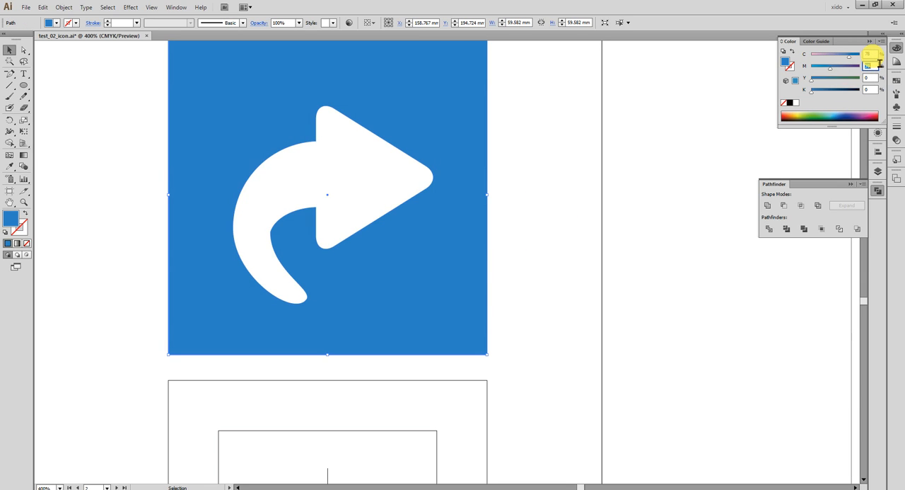
pyautogui.click(647, 219)
pyautogui.moveTo(646, 219); pyautogui.dragTo(689, 275)
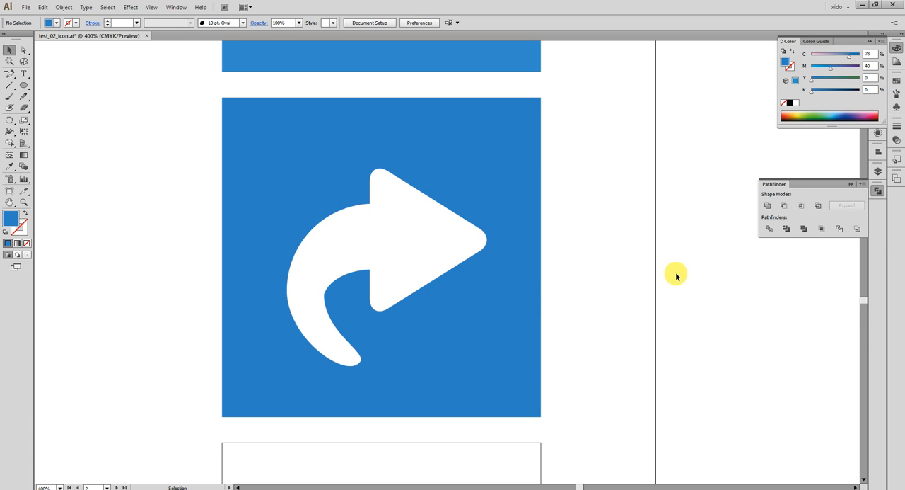
# - Draw a circle about 21 mm in diameter in the blank area beside the arrow icon, with the default white fill and black stroke
pyautogui.moveTo(422, 265); pyautogui.dragTo(453, 212)
pyautogui.moveTo(447, 278); pyautogui.dragTo(461, 249)
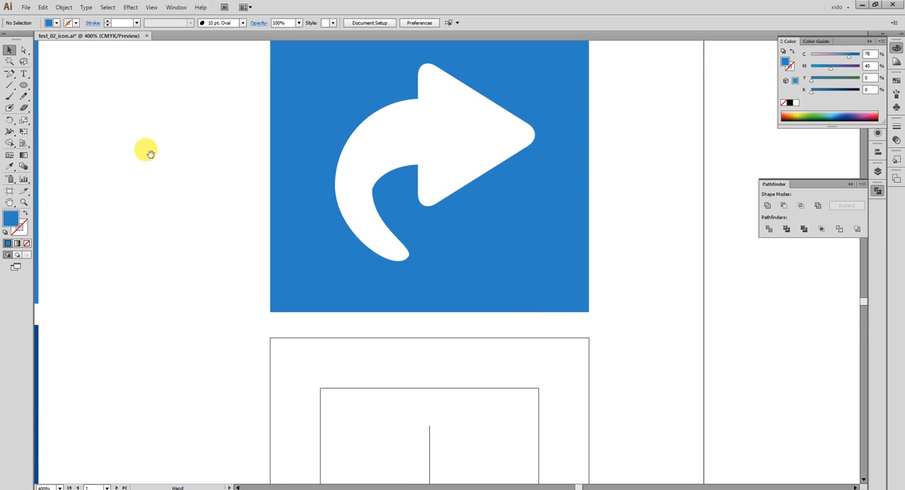
pyautogui.click(23, 85)
pyautogui.moveTo(130, 146); pyautogui.dragTo(245, 259)
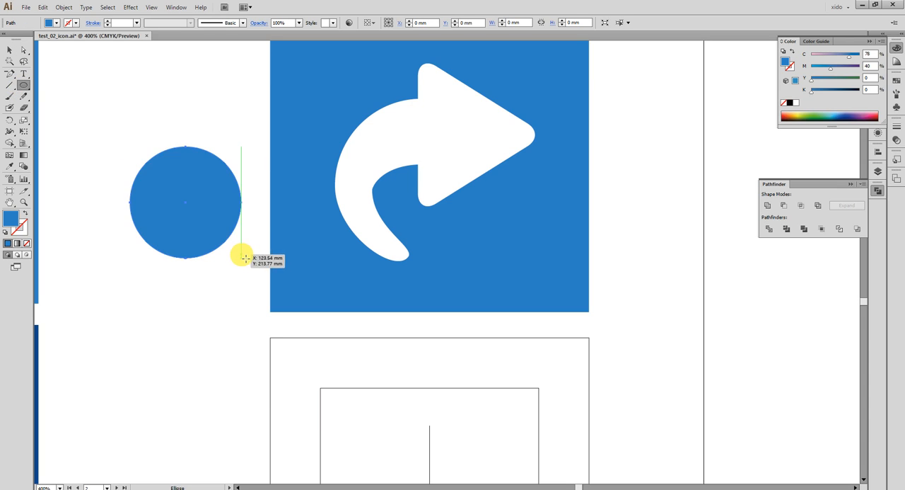
pyautogui.press('d')
pyautogui.moveTo(87, 105)
pyautogui.mouseDown()
pyautogui.moveTo(347, 316)
pyautogui.moveTo(340, 289)
pyautogui.mouseUp()
# - Add a smaller circle about 13 mm in diameter inside the large one, touching its lowest point
pyautogui.press('v')
pyautogui.moveTo(353, 208); pyautogui.dragTo(382, 262)
pyautogui.hotkey('ctrl', 'z')
pyautogui.hotkey('ctrl', 'shift', 'a')
pyautogui.click(364, 111)
pyautogui.moveTo(355, 92); pyautogui.dragTo(376, 183)
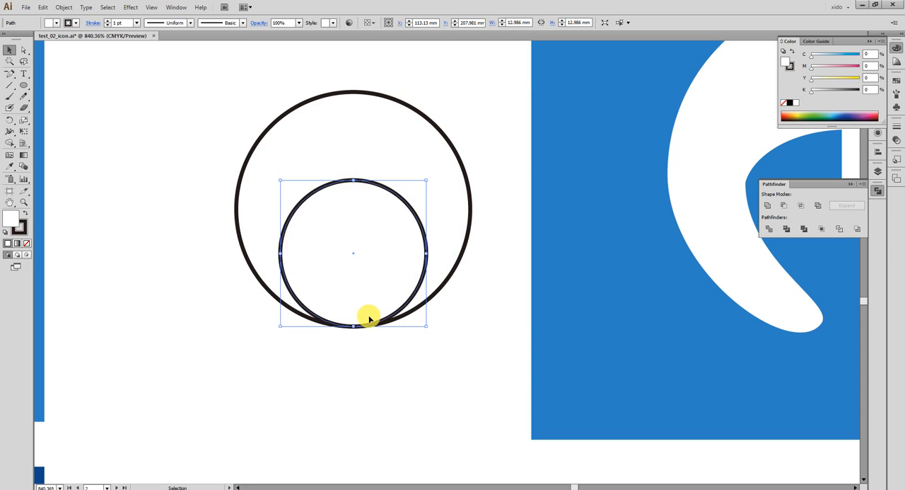
# - Add a third, mid-sized circle around the small one and shift it up and right so it touches the small circle's left side
pyautogui.moveTo(362, 296); pyautogui.dragTo(355, 365)
pyautogui.moveTo(368, 331); pyautogui.dragTo(367, 326)
pyautogui.moveTo(491, 358); pyautogui.dragTo(346, 225)
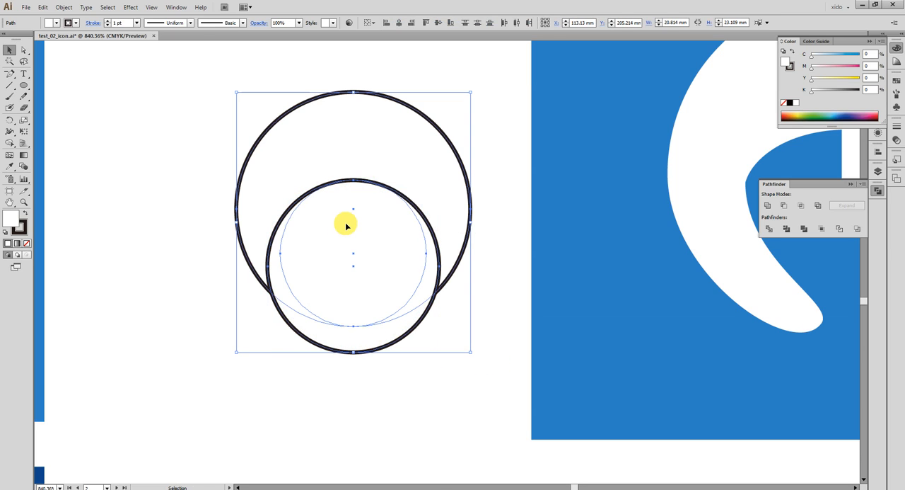
pyautogui.click(441, 384)
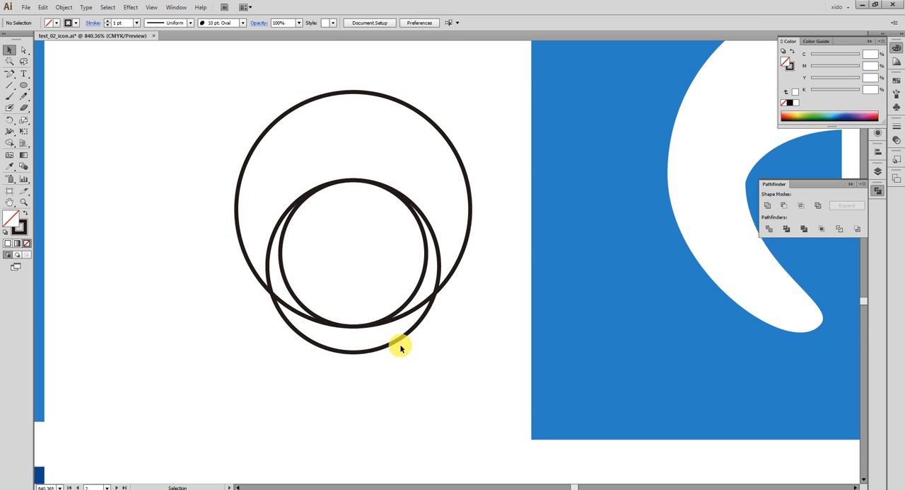
pyautogui.moveTo(401, 345); pyautogui.dragTo(413, 332)
pyautogui.click(446, 362)
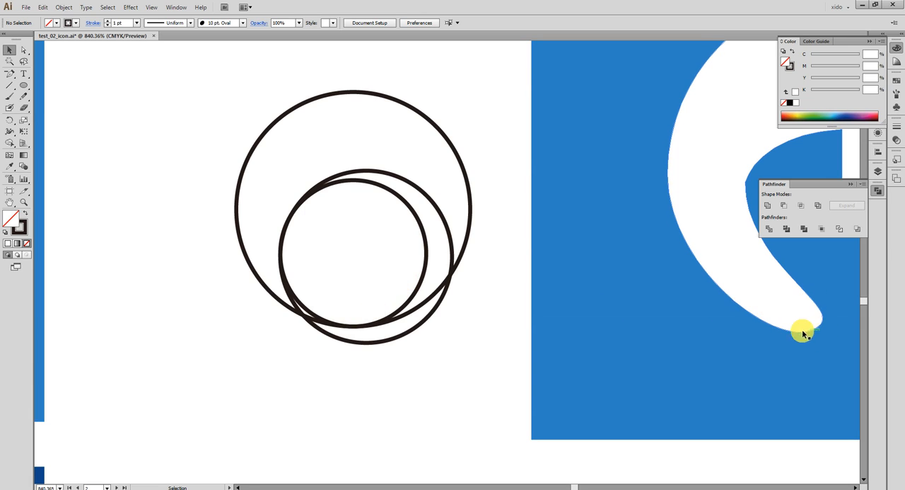
# - Delete the three overlapping demonstration circles
pyautogui.moveTo(430, 365); pyautogui.dragTo(335, 255)
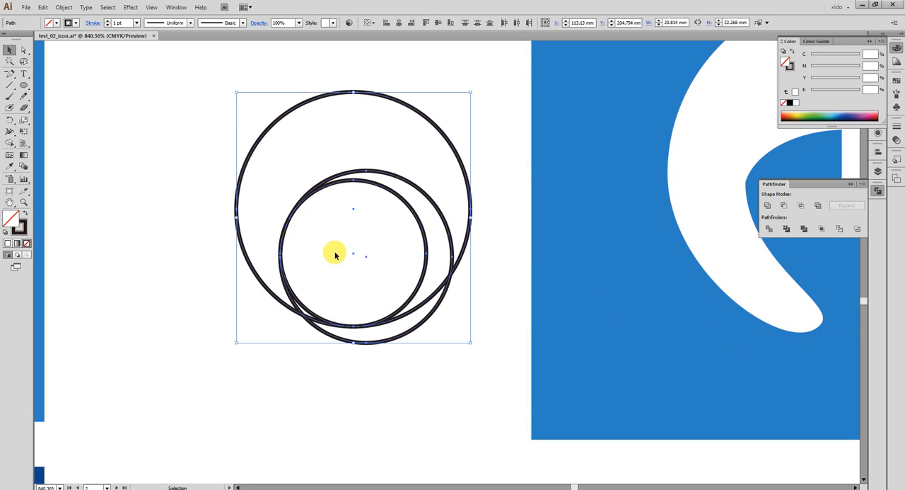
pyautogui.press('Delete')
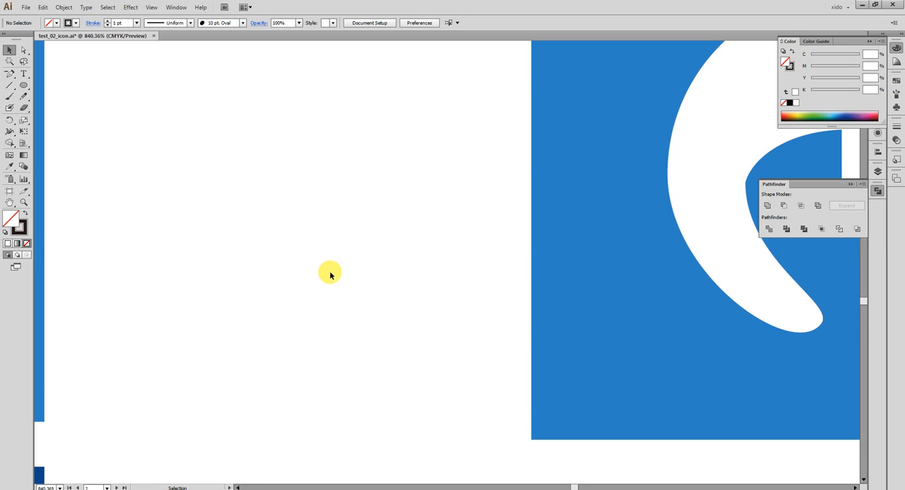
pyautogui.hotkey('ctrl', '-')
pyautogui.hotkey('ctrl', '-')
pyautogui.moveTo(510, 259); pyautogui.dragTo(329, 289)
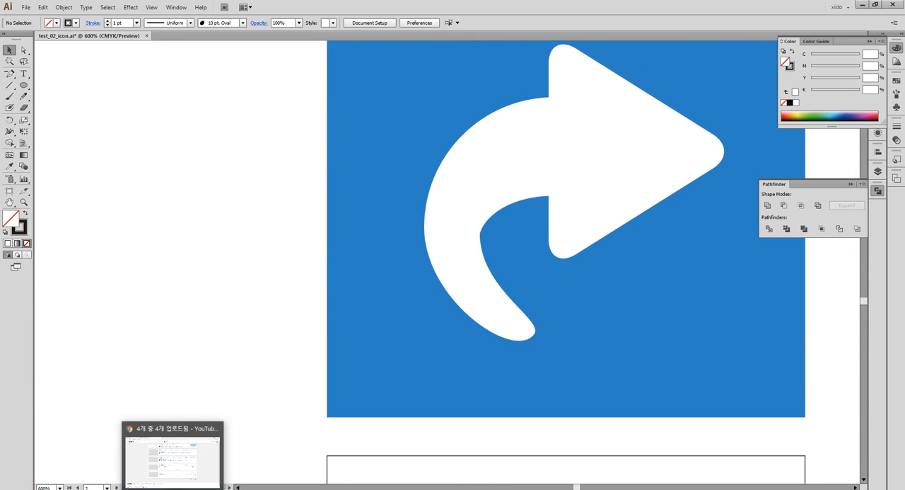
# - Switch to Chrome and search Google for "golden ratio charactor" in a new tab
pyautogui.click(220, 481)
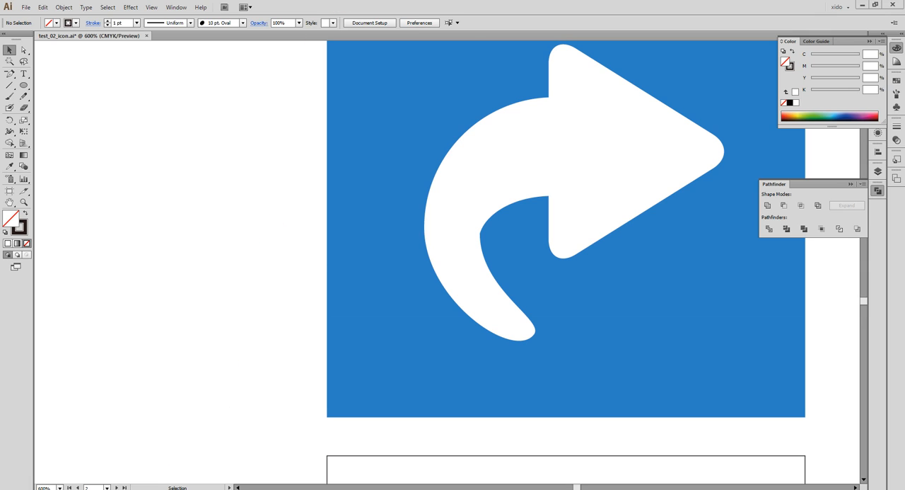
pyautogui.click(200, 465)
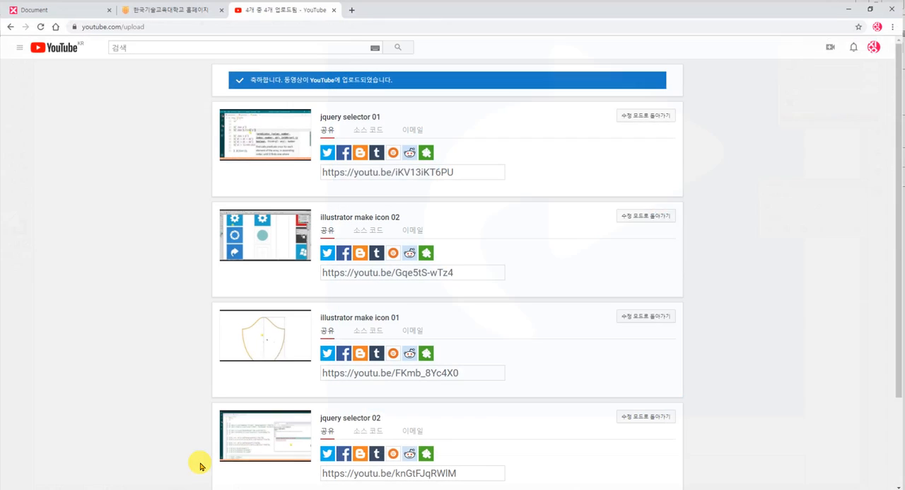
pyautogui.click(354, 8)
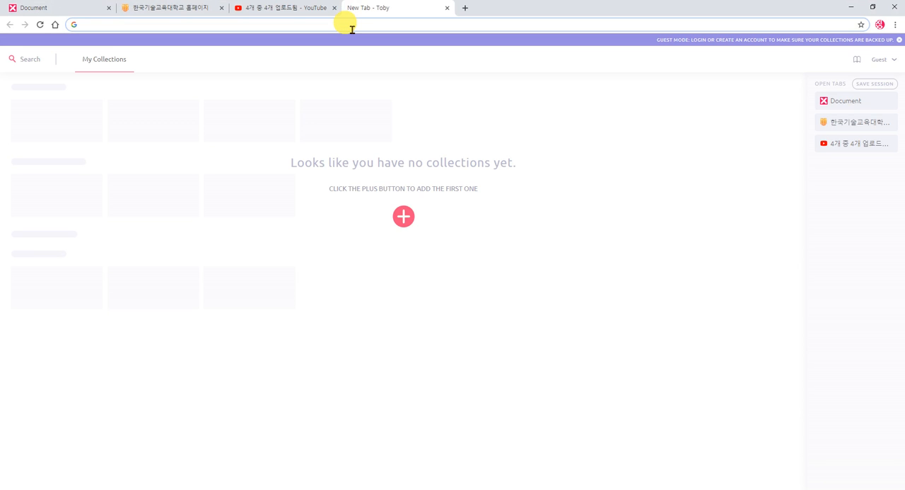
pyautogui.write('golde')
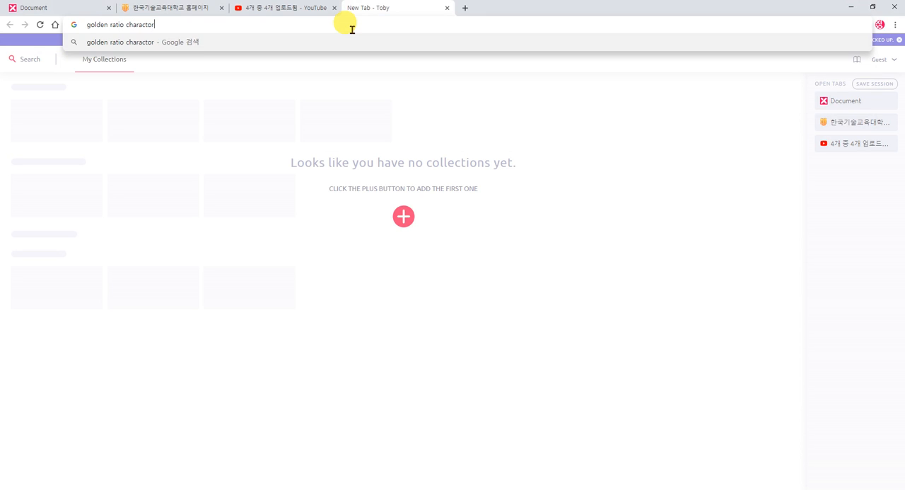
pyautogui.write('n ratio charactor')
pyautogui.press('Return')
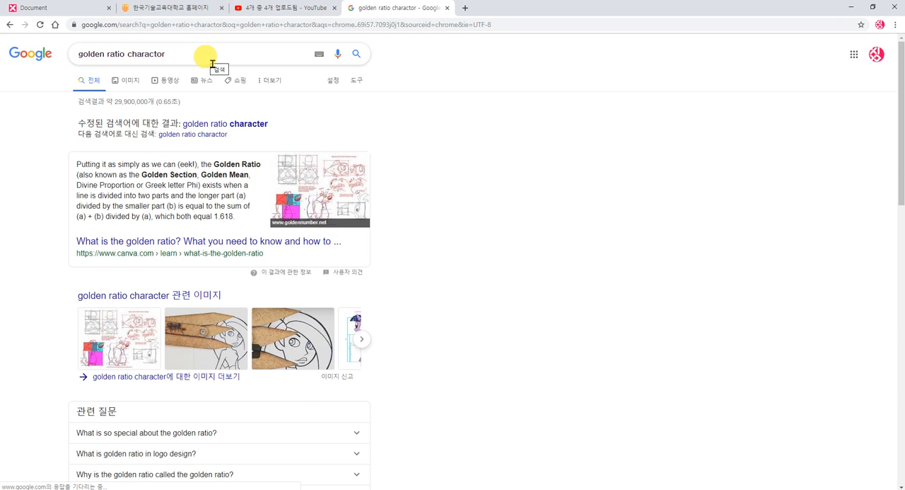
# - Browse the image results for golden ratio characters and preview the dolphin logo and the blue lion
pyautogui.click(138, 80)
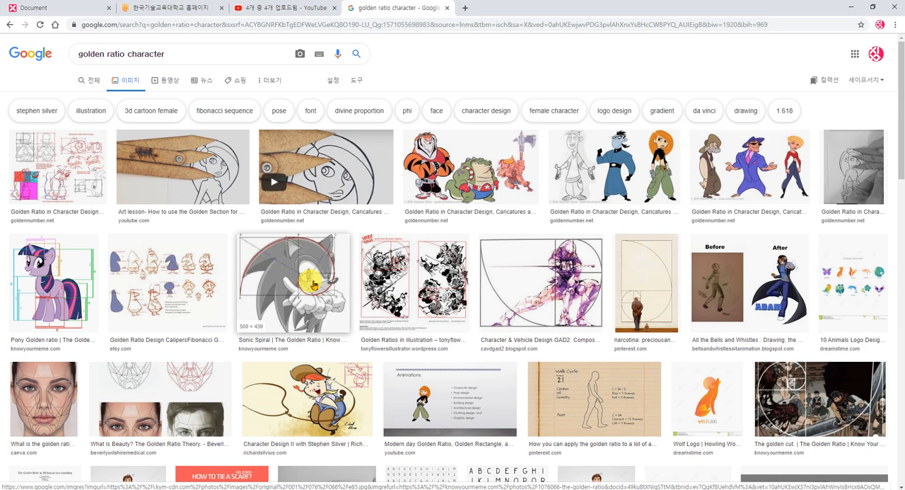
pyautogui.scroll(-3, 314, 284)
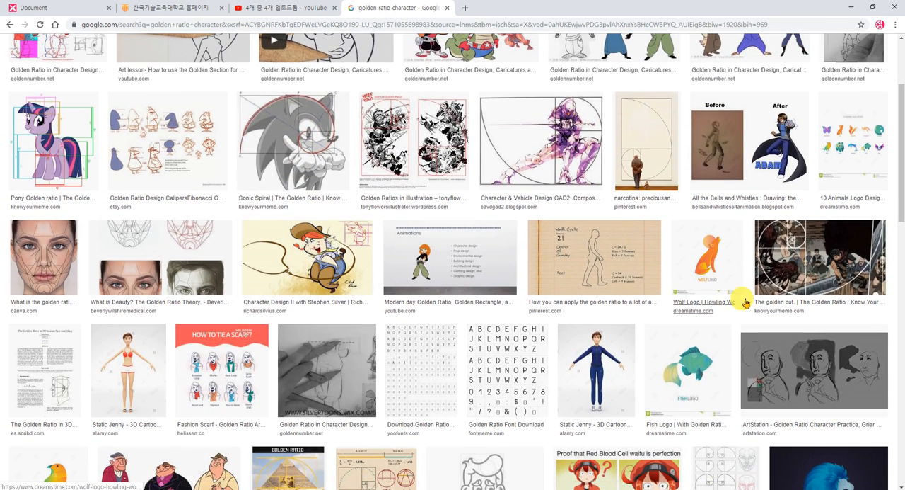
pyautogui.scroll(-5, 813, 256)
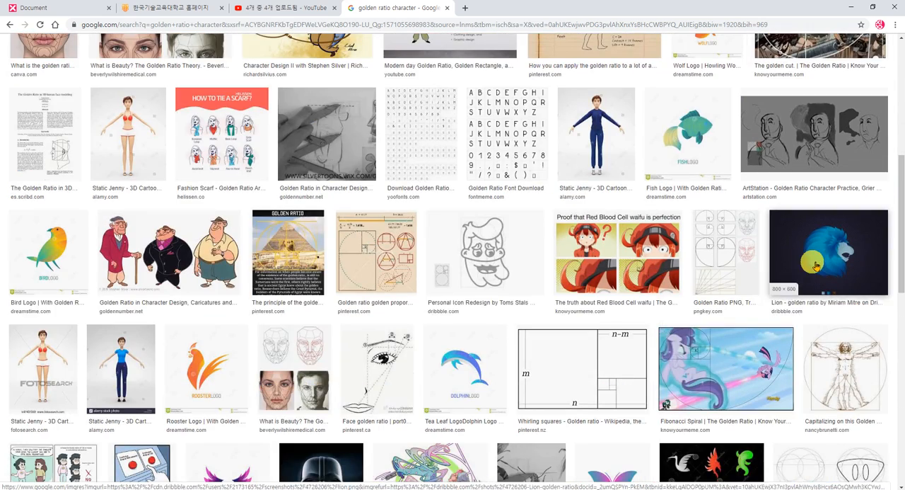
pyautogui.click(458, 375)
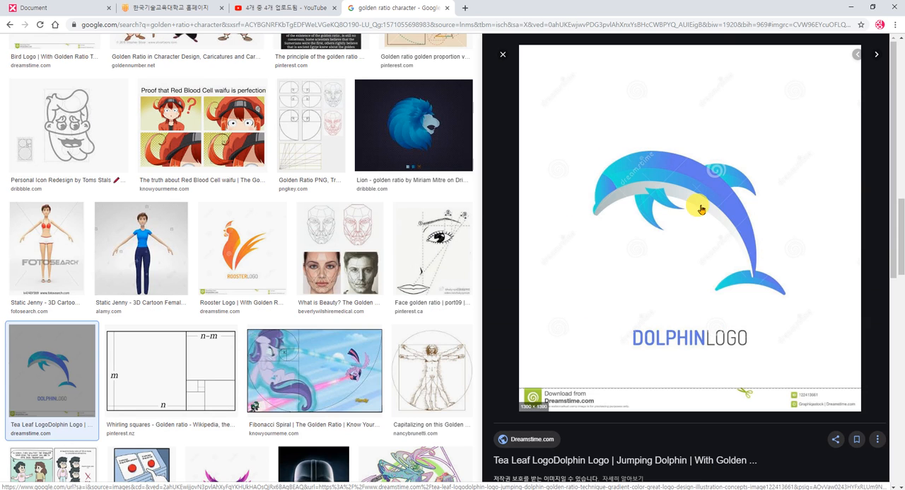
pyautogui.click(423, 127)
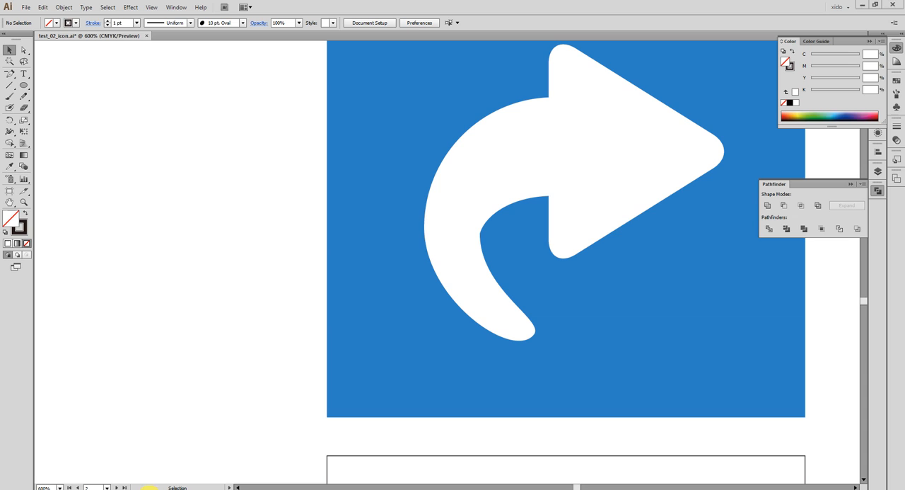
# - Back in Illustrator, draw a circle about 21.4 mm in diameter centred on the guide cross beside the planet reference icon
pyautogui.hotkey('ctrl', '-')
pyautogui.hotkey('ctrl', '-')
pyautogui.hotkey('ctrl', '-')
pyautogui.hotkey('ctrl', '-')
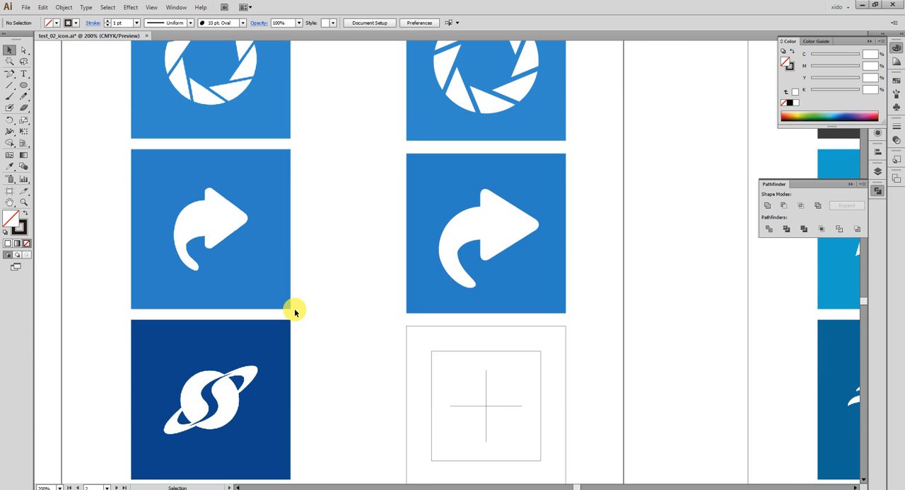
pyautogui.moveTo(328, 408); pyautogui.dragTo(262, 238)
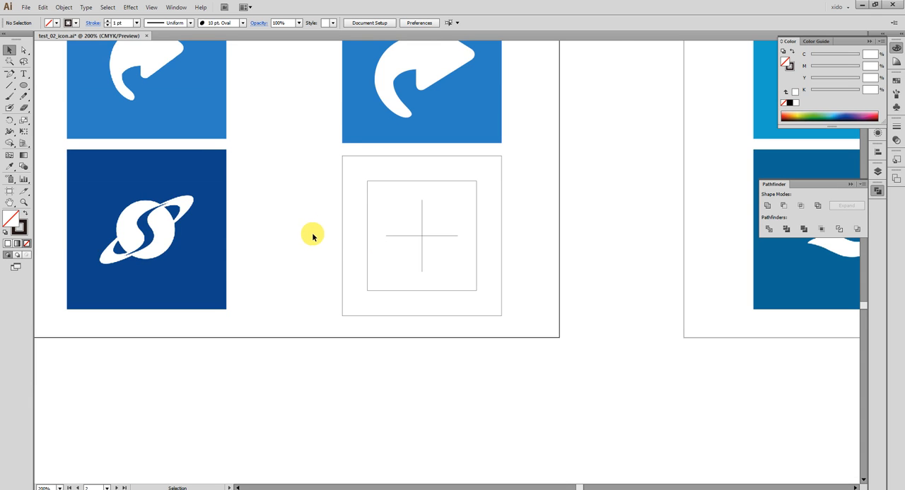
pyautogui.moveTo(312, 215); pyautogui.dragTo(285, 228)
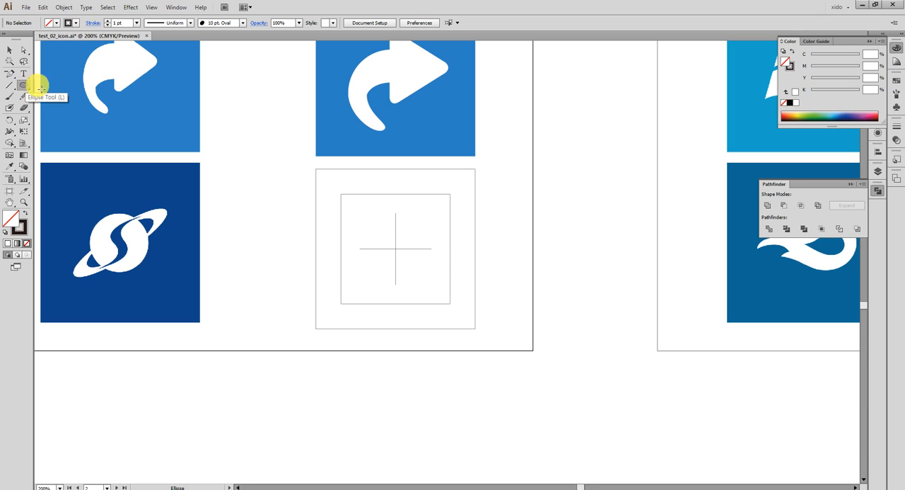
pyautogui.moveTo(400, 253); pyautogui.dragTo(422, 268)
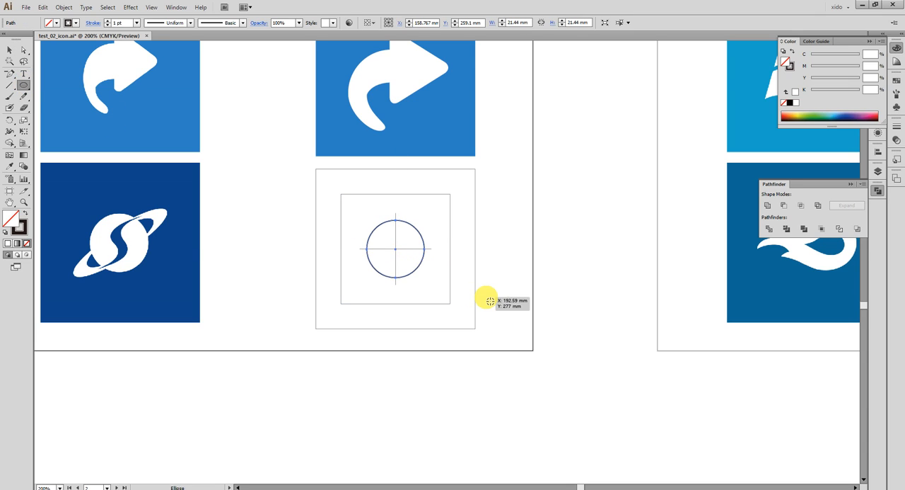
# - Fill the new circle with the planet reference icon's dark blue background colour using the Eyedropper
pyautogui.press('i')
pyautogui.click(184, 264)
pyautogui.press('c')
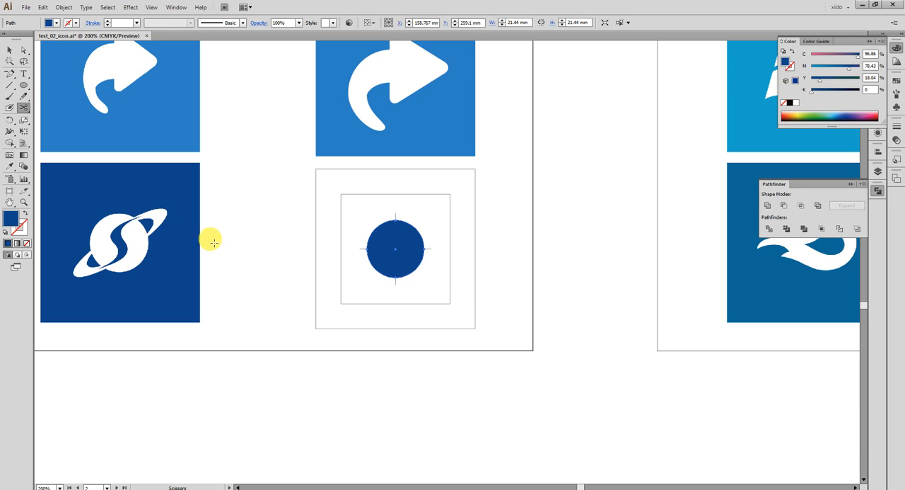
pyautogui.moveTo(263, 177); pyautogui.dragTo(580, 354)
pyautogui.press('v')
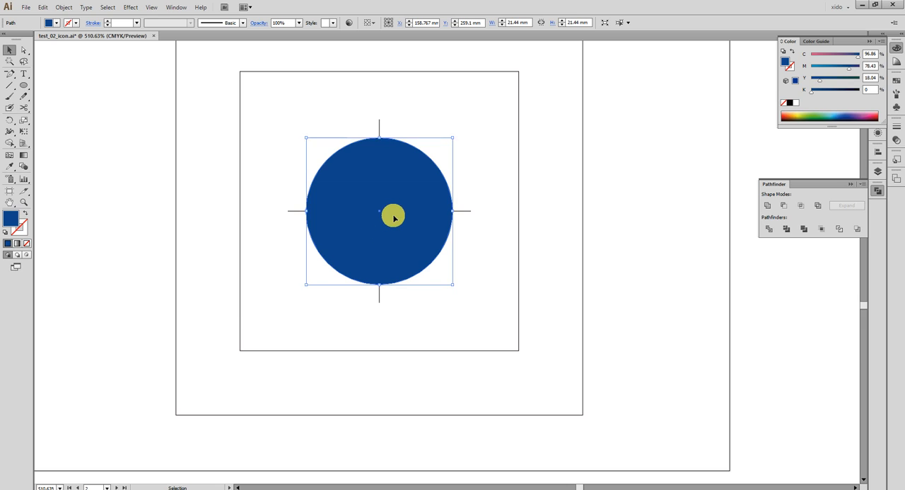
# - Paste a copy of the blue circle in front and reshape it into a pink ellipse about 42 × 10.6 mm, with cyan at 20%
pyautogui.hotkey('ctrl', 'c')
pyautogui.click(645, 296)
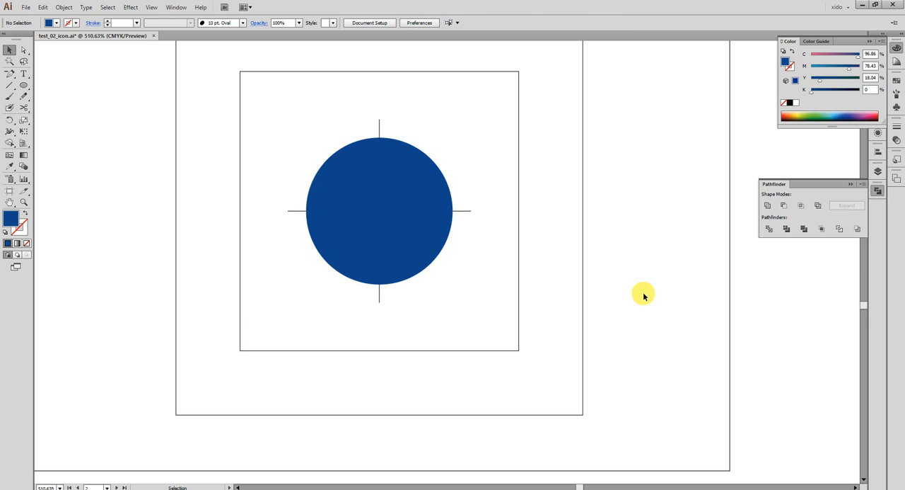
pyautogui.hotkey('ctrl', 'a')
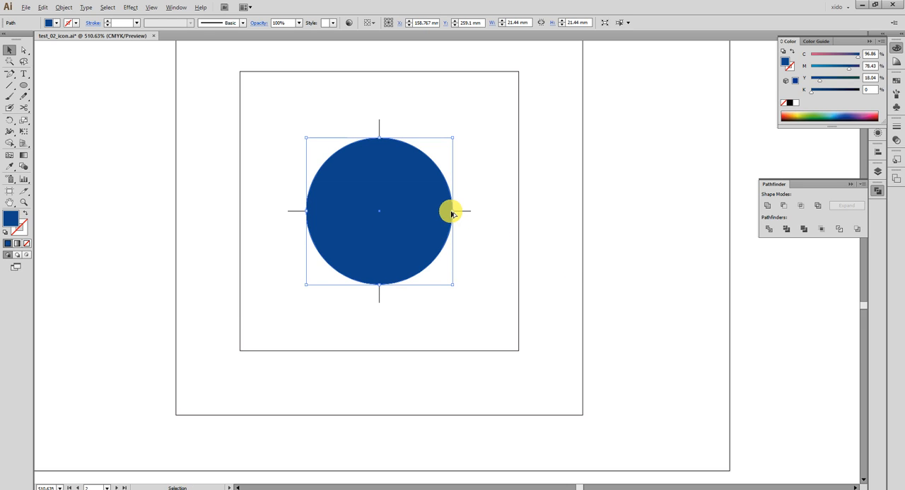
pyautogui.moveTo(454, 214); pyautogui.dragTo(522, 212)
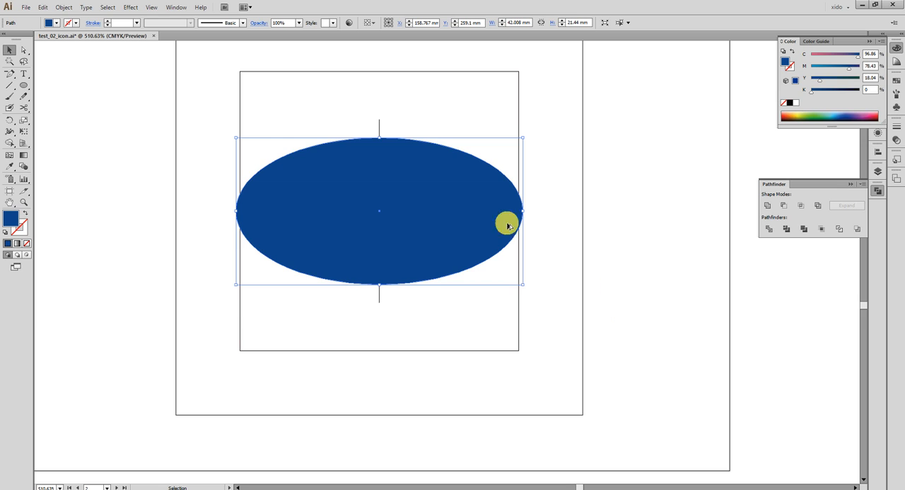
pyautogui.click(823, 58)
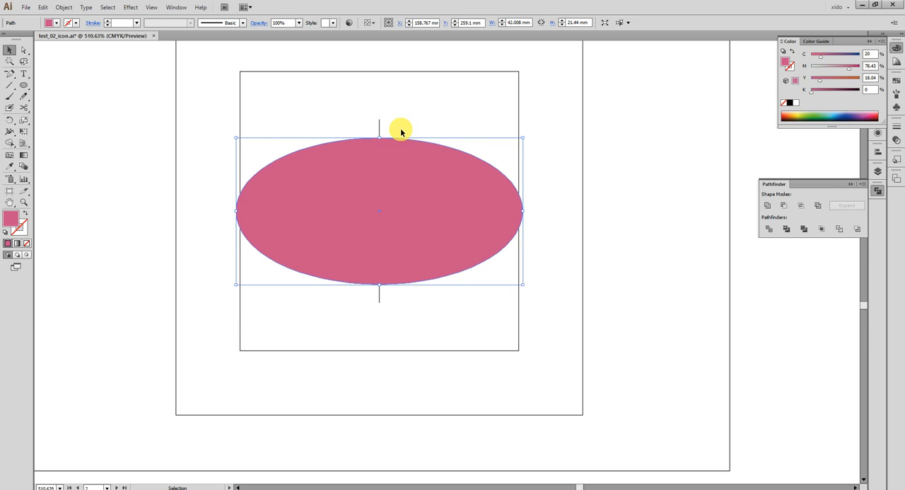
pyautogui.moveTo(382, 141); pyautogui.dragTo(382, 176)
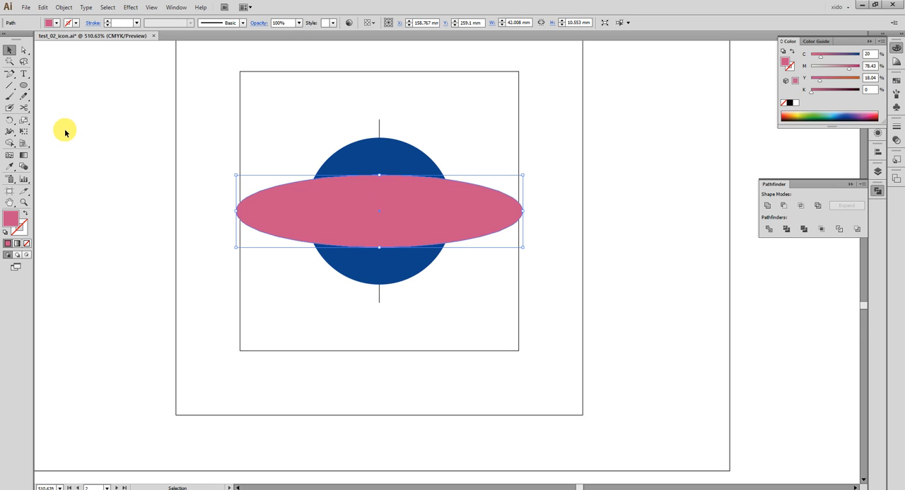
# - Compare the pink ellipse on the circle with the ring of the planet reference icon
pyautogui.press('space')
pyautogui.moveTo(180, 247); pyautogui.dragTo(592, 265)
pyautogui.moveTo(508, 224); pyautogui.dragTo(73, 223)
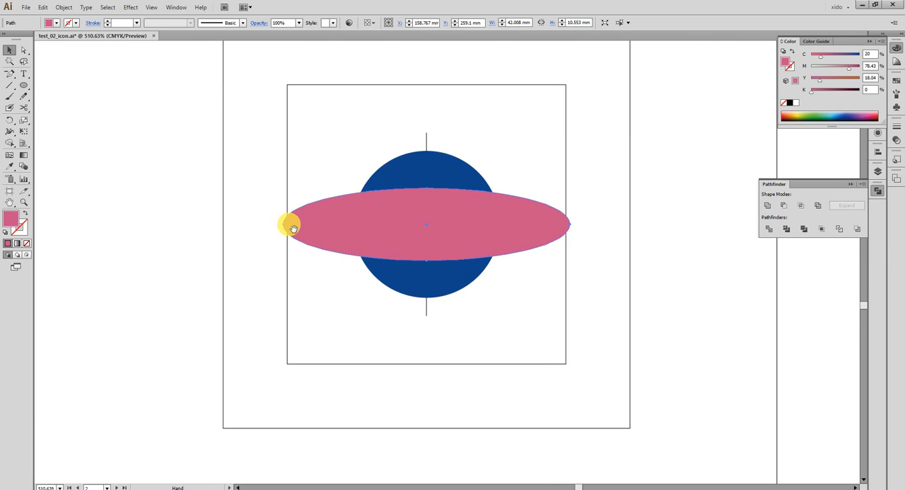
pyautogui.moveTo(289, 222); pyautogui.dragTo(628, 198)
pyautogui.moveTo(165, 168); pyautogui.dragTo(352, 169)
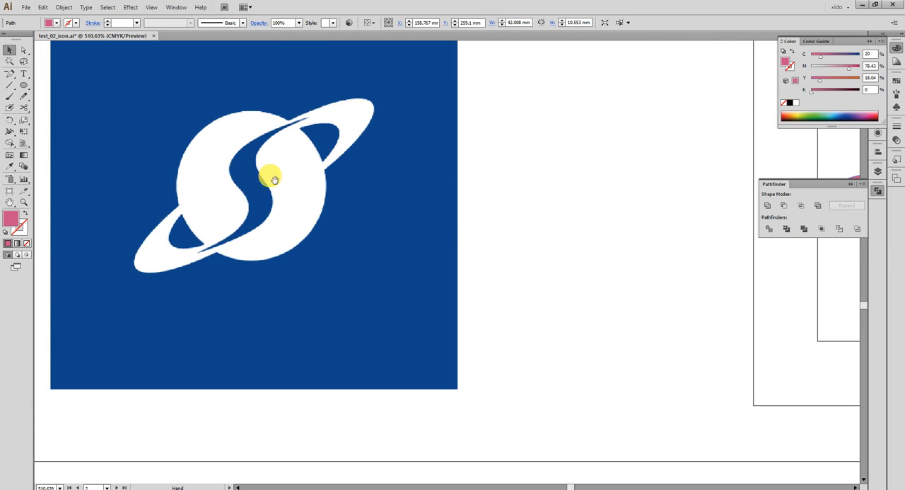
pyautogui.moveTo(552, 183); pyautogui.dragTo(46, 204)
# - Try scaling the pink ellipse uniformly to 80% about its centre, comparing it with the preview on and off, and undo the scaling
pyautogui.click(394, 205)
pyautogui.click(24, 123)
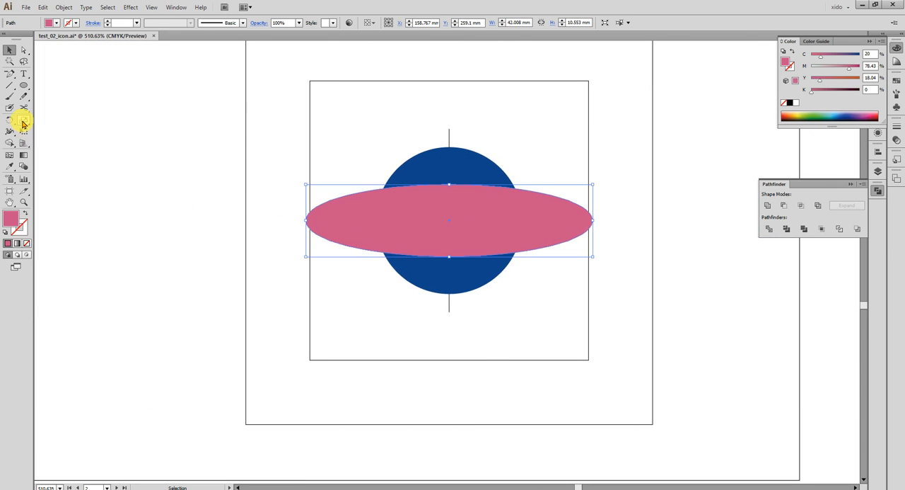
pyautogui.moveTo(20, 123)
pyautogui.mouseDown()
pyautogui.moveTo(52, 125)
pyautogui.moveTo(21, 122)
pyautogui.mouseUp()
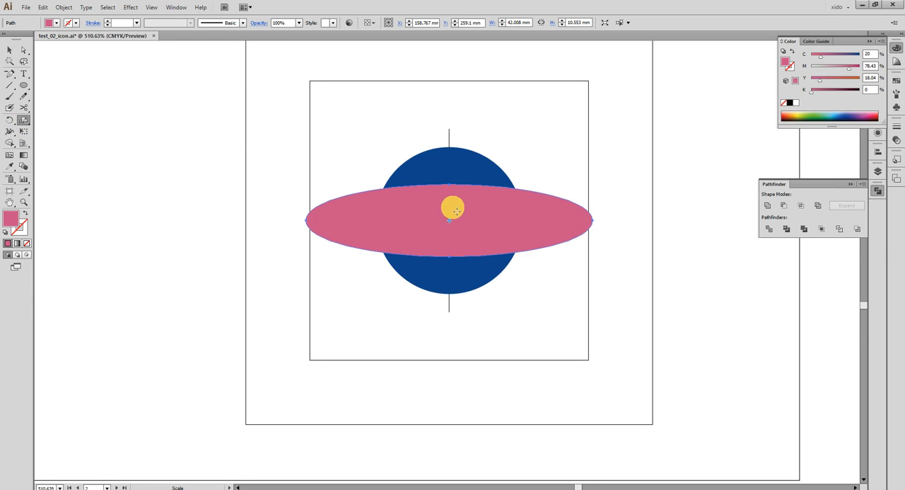
pyautogui.doubleClick(25, 124)
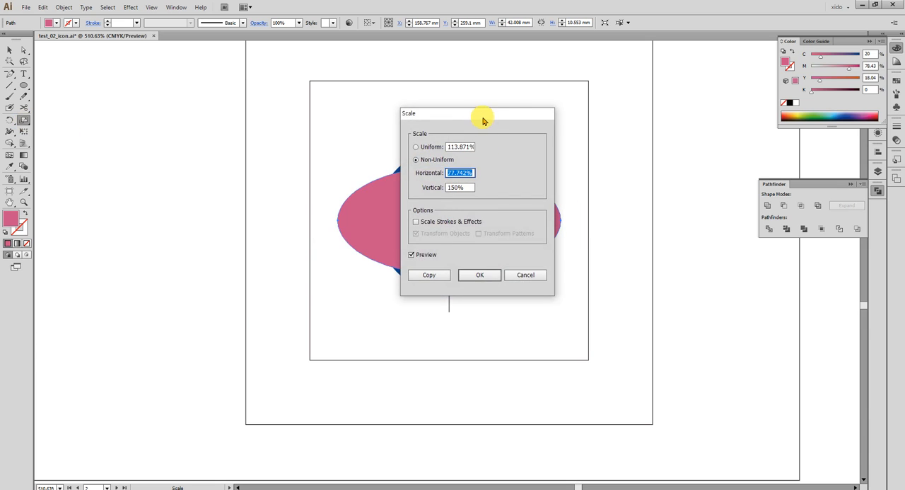
pyautogui.moveTo(481, 119); pyautogui.dragTo(238, 121)
pyautogui.click(183, 152)
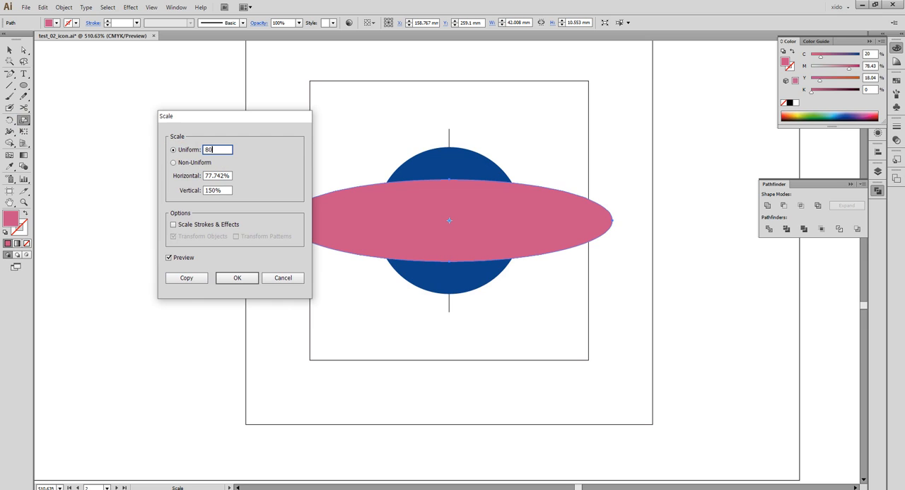
pyautogui.write('80')
pyautogui.press('Tab')
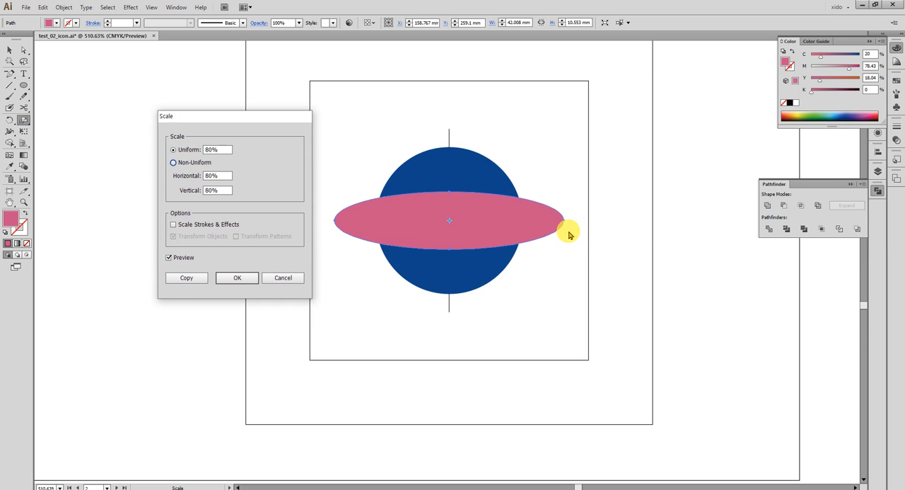
pyautogui.click(177, 259)
pyautogui.click(178, 260)
pyautogui.click(178, 261)
pyautogui.click(179, 260)
pyautogui.click(179, 260)
pyautogui.click(178, 259)
pyautogui.click(178, 259)
pyautogui.click(178, 258)
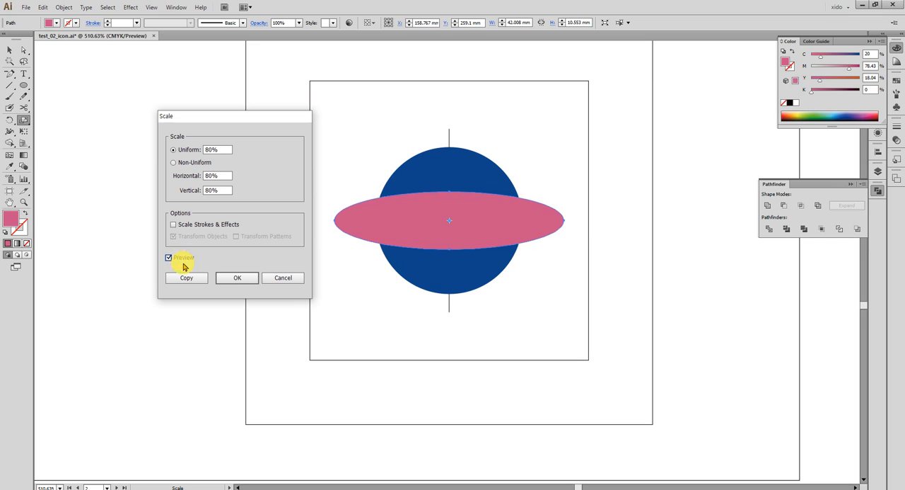
pyautogui.click(237, 277)
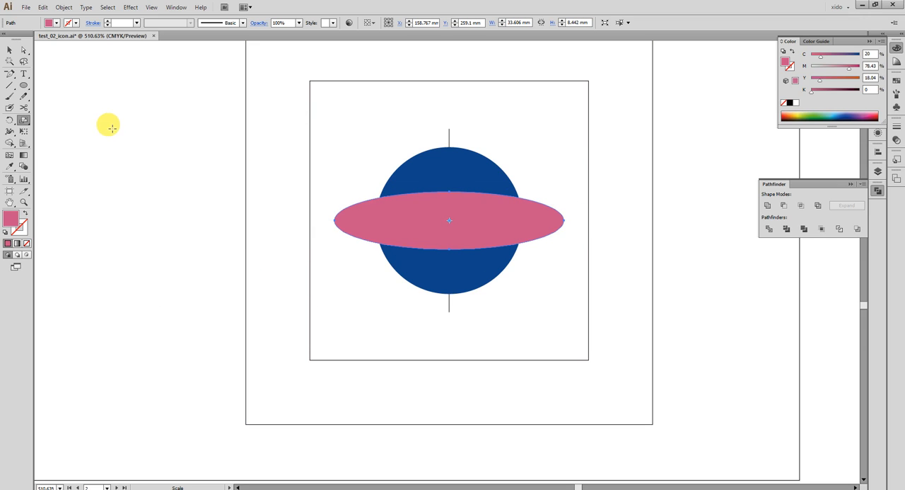
pyautogui.hotkey('ctrl', 'z')
# - Make a uniformly scaled, concentric copy of the pink ellipse about 31.5 × 7.9 mm and fill it light blue
pyautogui.doubleClick(26, 125)
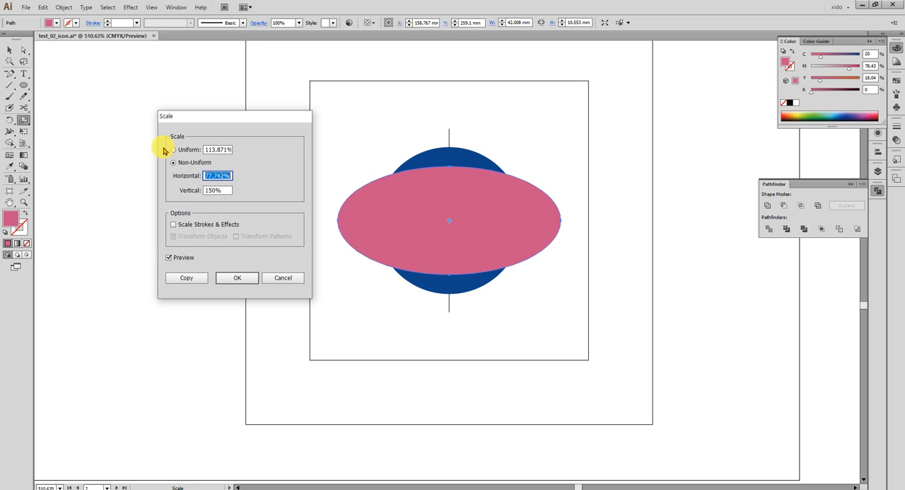
pyautogui.click(187, 149)
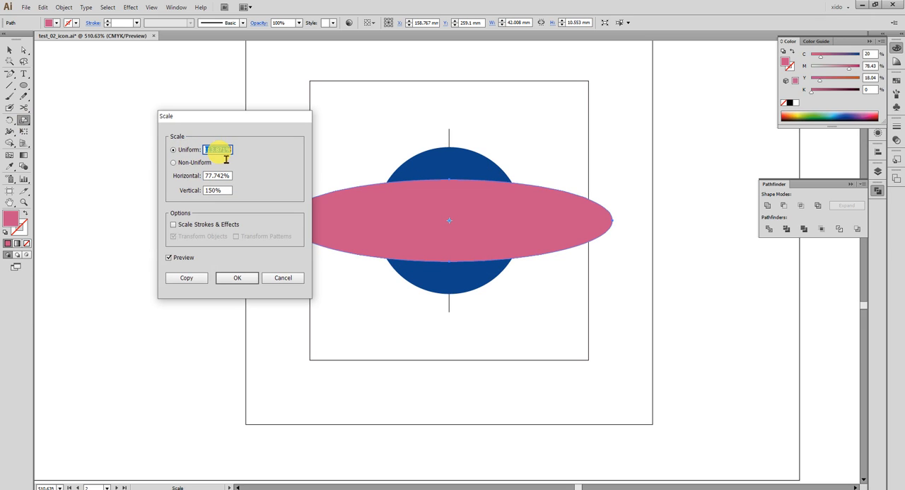
pyautogui.click(204, 277)
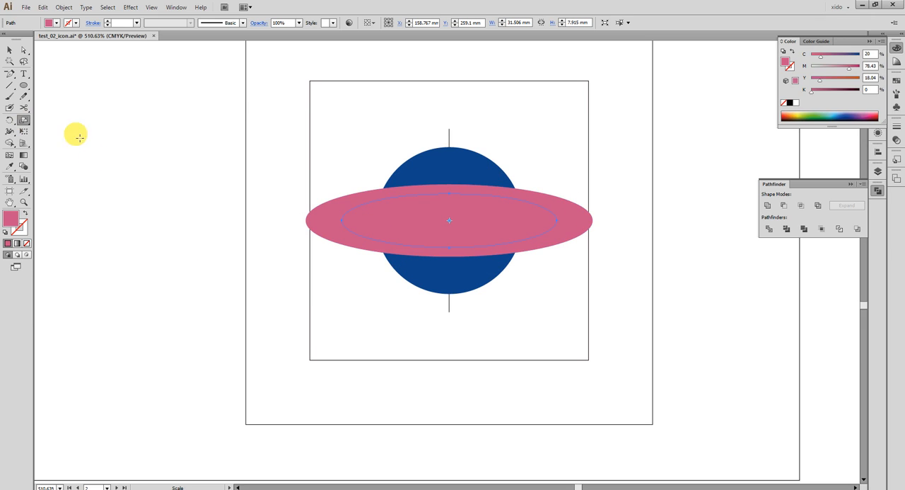
pyautogui.click(842, 117)
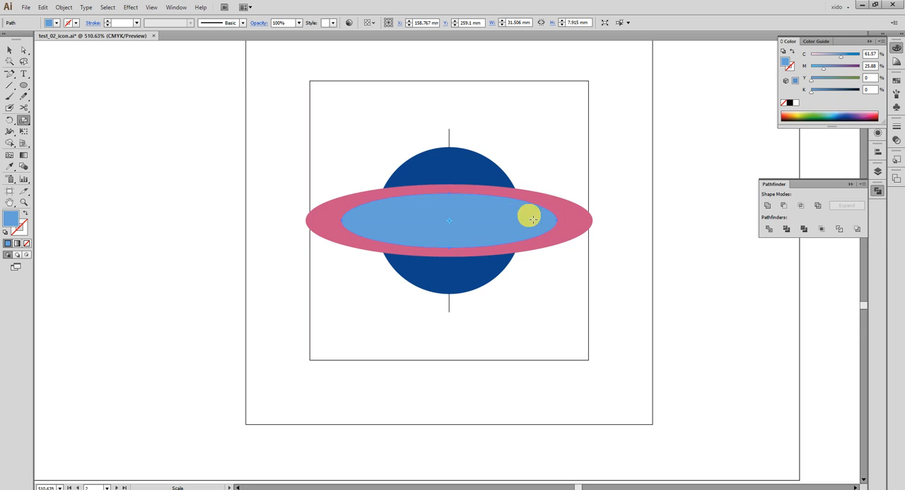
# - Stretch the light blue ellipse symmetrically to about 9.3 mm high and send both ellipses behind the dark blue circle
pyautogui.click(9, 50)
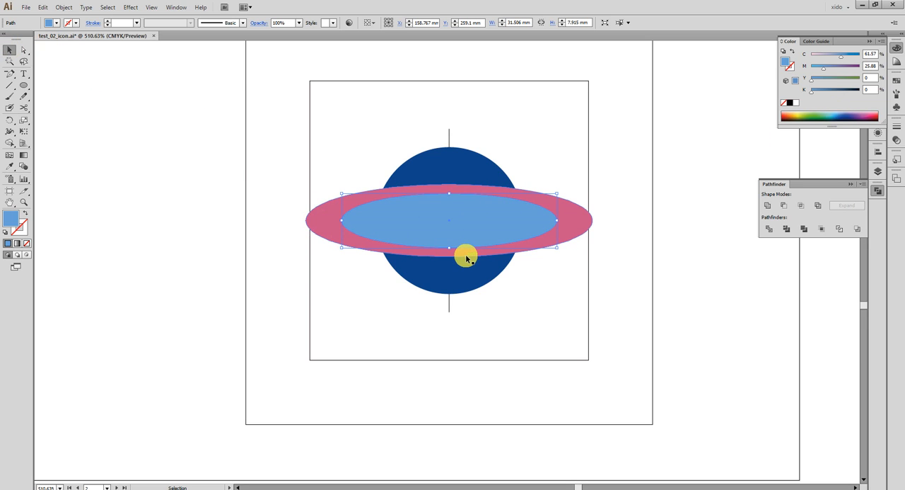
pyautogui.moveTo(450, 248); pyautogui.dragTo(456, 253)
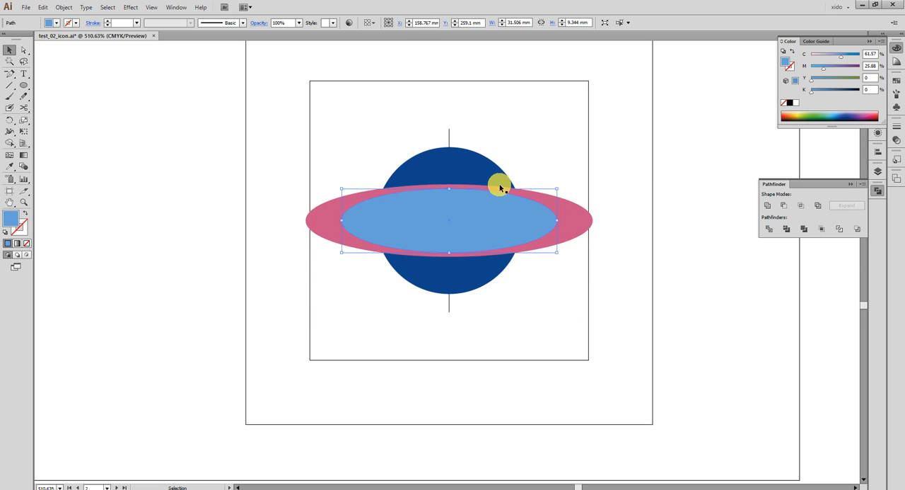
pyautogui.keyDown('shift'); pyautogui.click(587, 215); pyautogui.keyUp('shift')
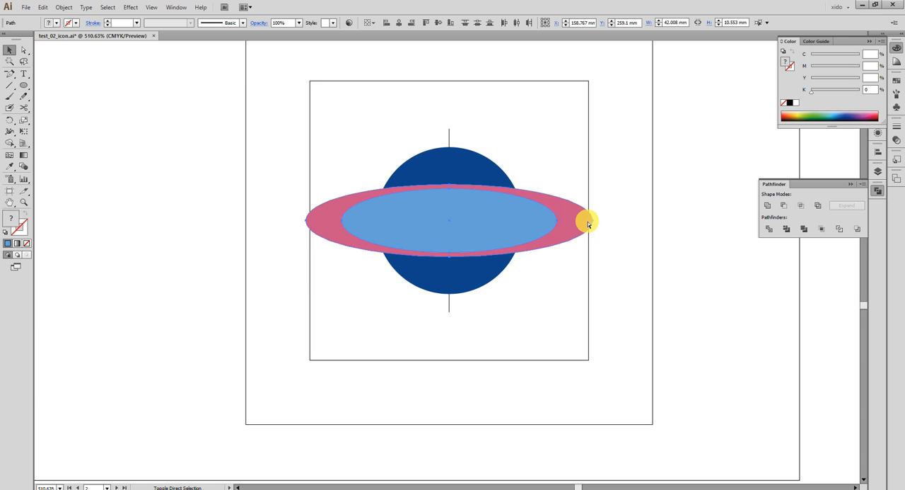
pyautogui.hotkey('ctrl', '[')
pyautogui.keyDown('shift'); pyautogui.click(469, 176); pyautogui.keyUp('shift')
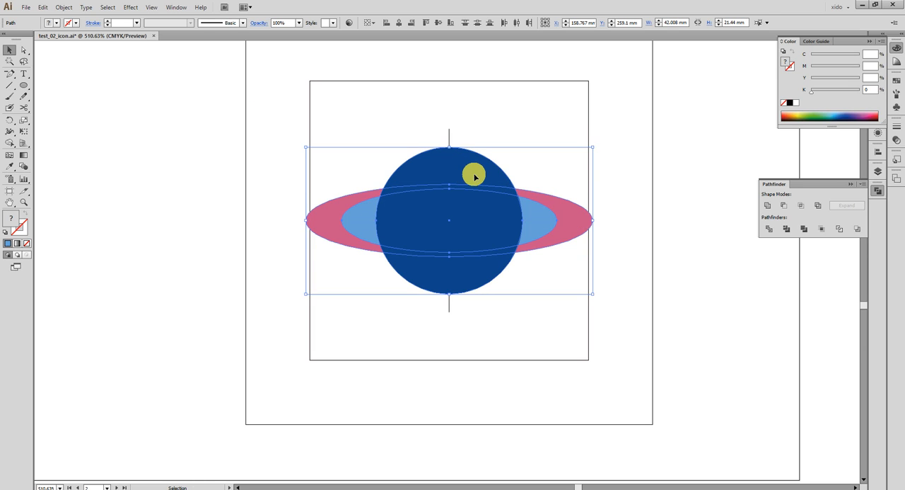
pyautogui.click(617, 319)
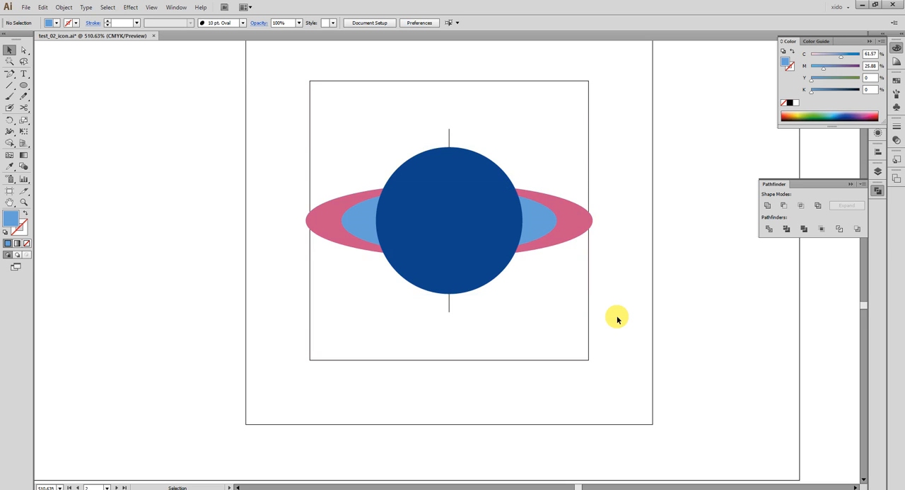
# - Examine the pink ellipse, light blue ellipse and dark blue circle in turn and compare them with the planet reference icon
pyautogui.click(580, 227)
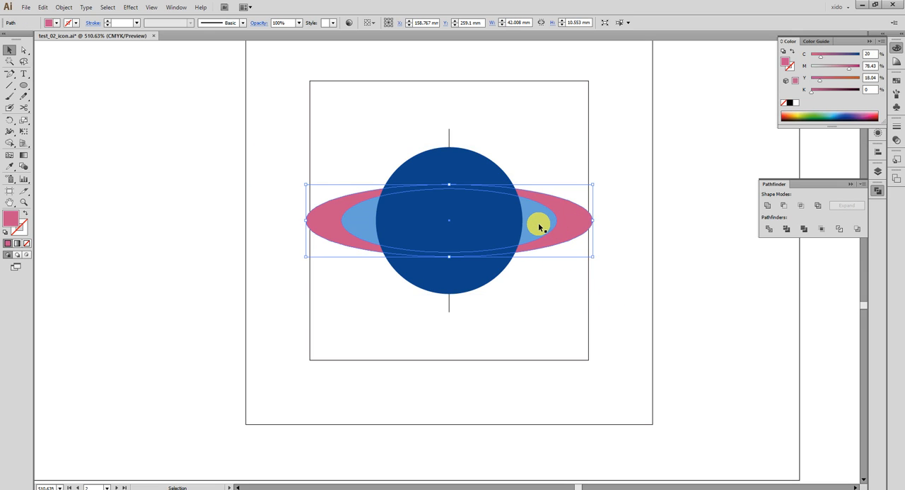
pyautogui.click(539, 226)
pyautogui.click(486, 177)
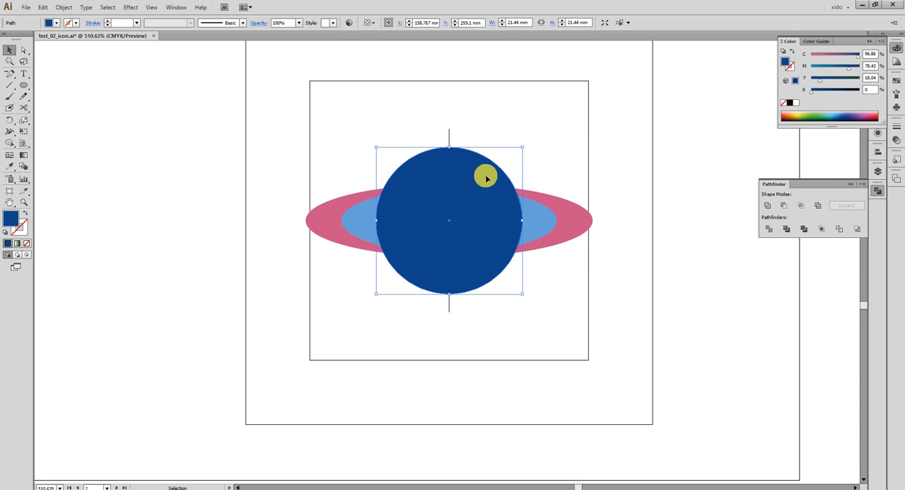
pyautogui.click(532, 304)
pyautogui.press('space')
pyautogui.moveTo(209, 307); pyautogui.dragTo(729, 278)
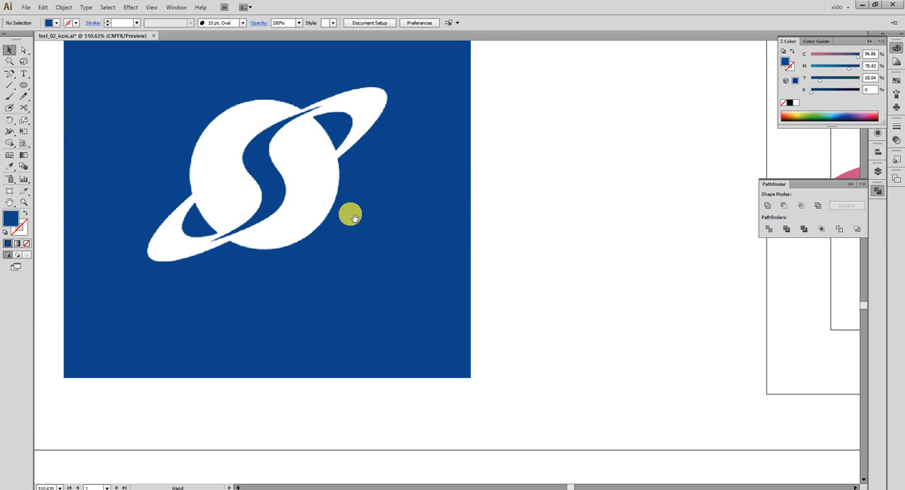
pyautogui.moveTo(554, 220); pyautogui.dragTo(247, 196)
pyautogui.moveTo(518, 196); pyautogui.dragTo(425, 205)
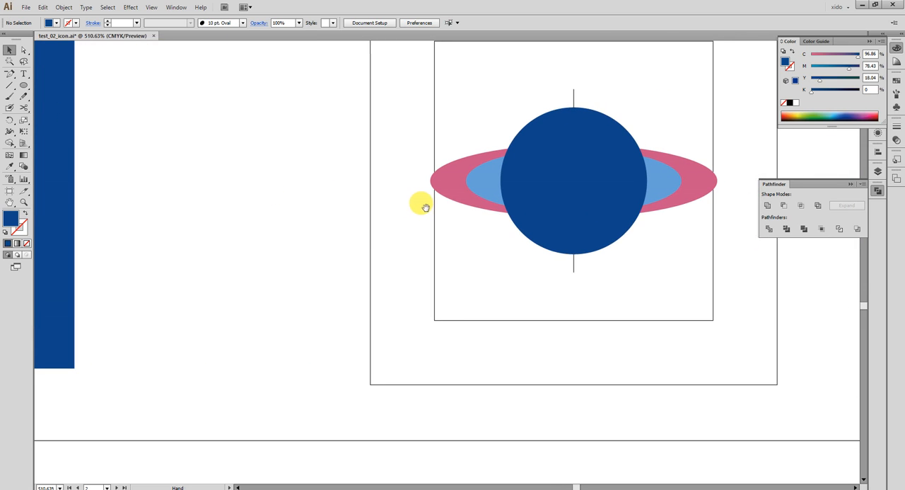
# - Copy the light blue ellipse into the empty area beside the planet and convert the copy's two outer end anchors to corner points
pyautogui.moveTo(485, 182); pyautogui.dragTo(144, 181)
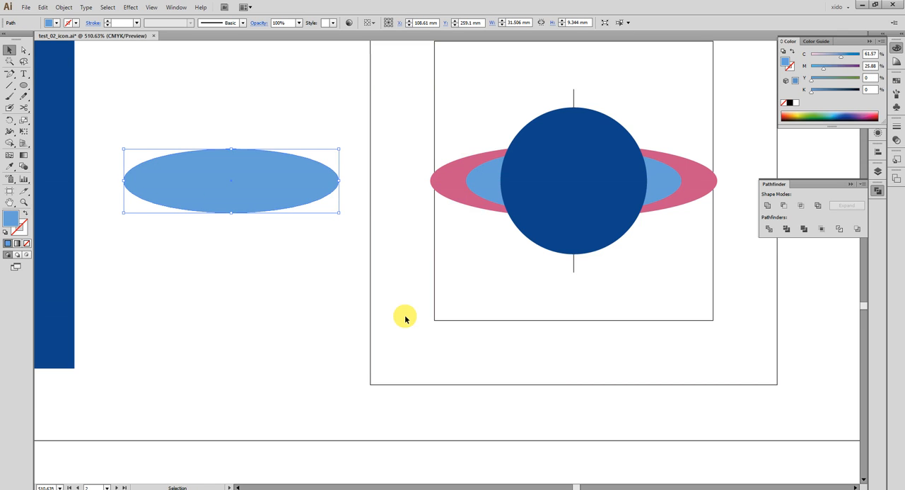
pyautogui.moveTo(401, 321); pyautogui.dragTo(540, 323)
pyautogui.moveTo(193, 84); pyautogui.dragTo(646, 277)
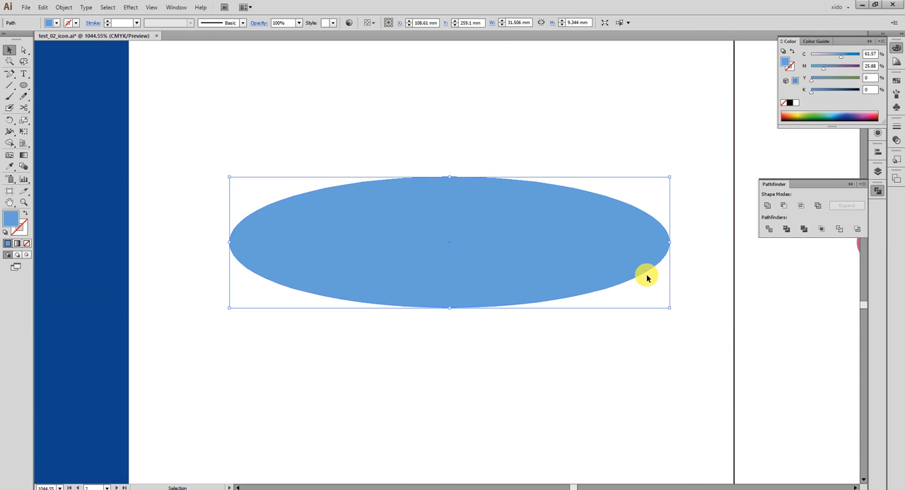
pyautogui.click(24, 54)
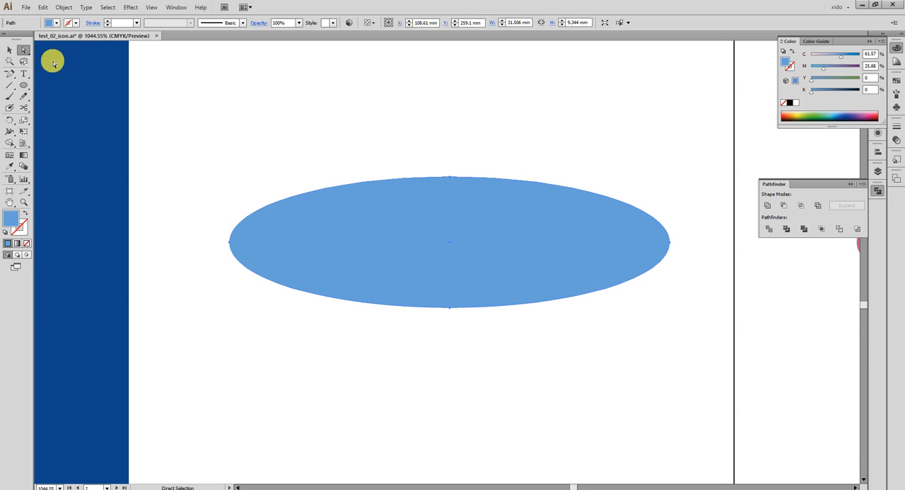
pyautogui.moveTo(196, 195); pyautogui.dragTo(249, 282)
pyautogui.moveTo(696, 188); pyautogui.dragTo(656, 310)
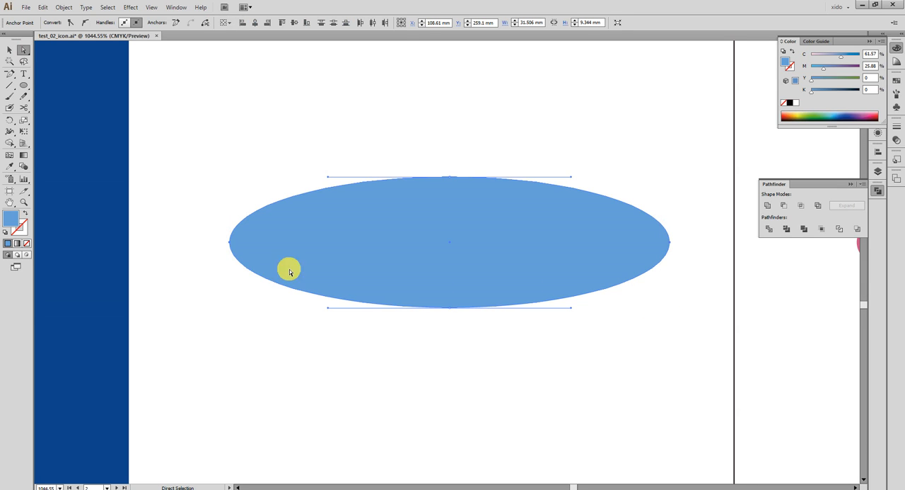
pyautogui.moveTo(194, 201); pyautogui.dragTo(234, 295)
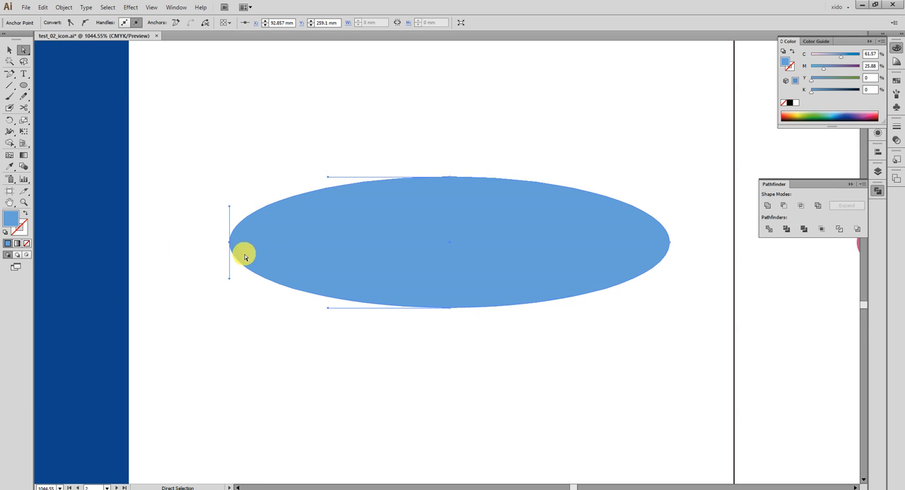
pyautogui.click(70, 22)
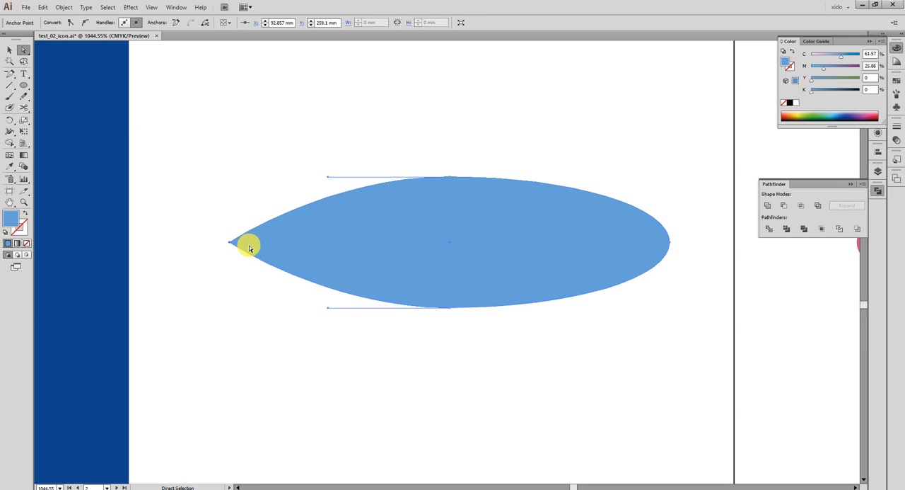
pyautogui.moveTo(701, 185); pyautogui.dragTo(662, 306)
pyautogui.click(71, 22)
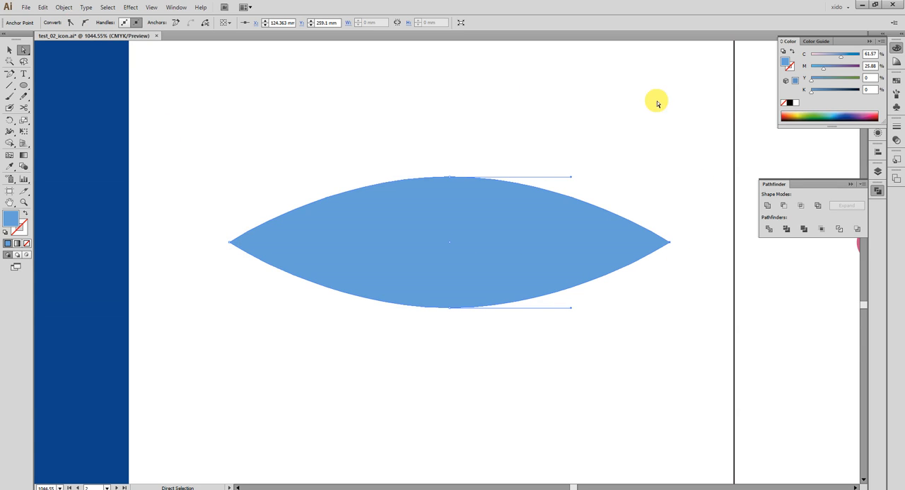
# - Recolour the pointed ellipse copy yellow with cyan 9%, magenta 0% and yellow 100%
pyautogui.click(801, 119)
pyautogui.moveTo(827, 57); pyautogui.dragTo(815, 57)
pyautogui.moveTo(856, 80); pyautogui.dragTo(885, 80)
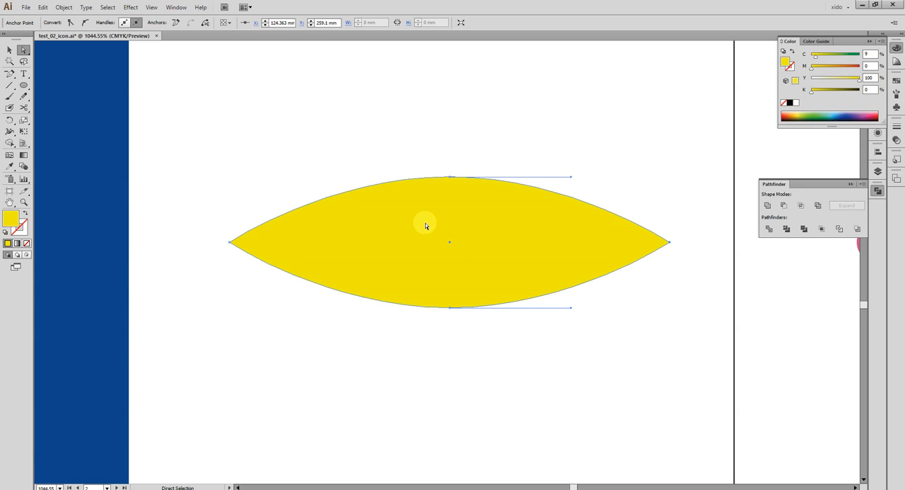
# - Rotate only the yellow shape's two pointed end anchors about 60° clockwise around its centre to bend it into an S-like curve
pyautogui.moveTo(200, 212); pyautogui.dragTo(249, 286)
pyautogui.moveTo(690, 278); pyautogui.dragTo(647, 212)
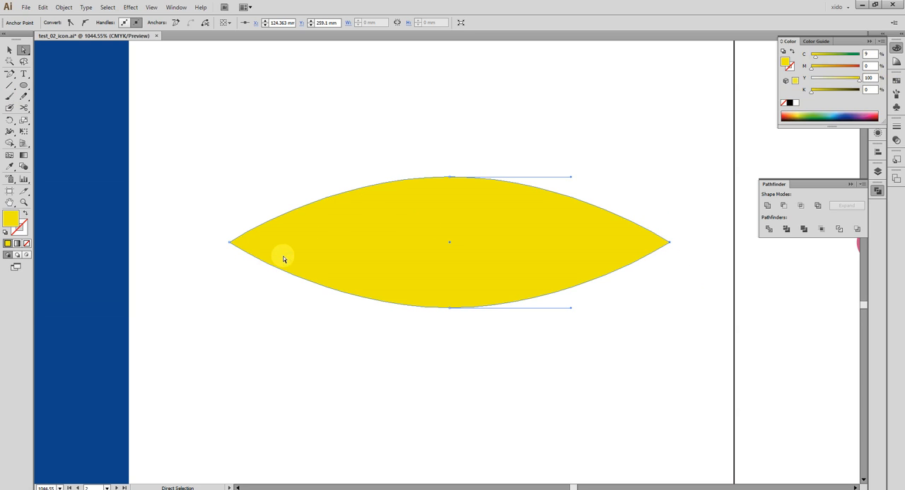
pyautogui.moveTo(182, 196); pyautogui.dragTo(244, 285)
pyautogui.moveTo(704, 196); pyautogui.dragTo(638, 322)
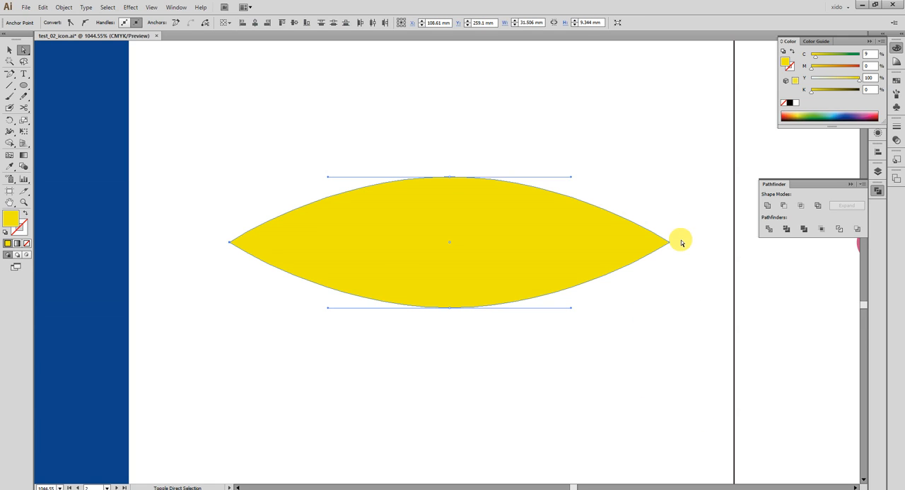
pyautogui.click(8, 121)
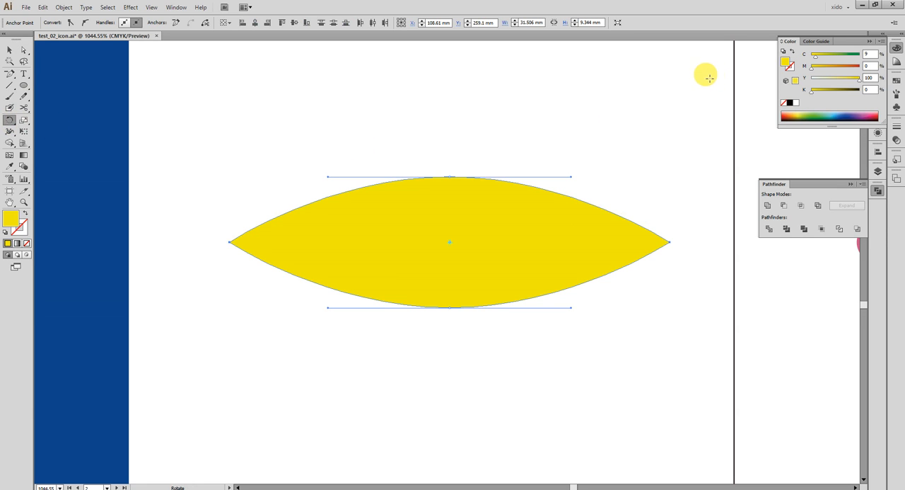
pyautogui.moveTo(693, 66); pyautogui.dragTo(741, 377)
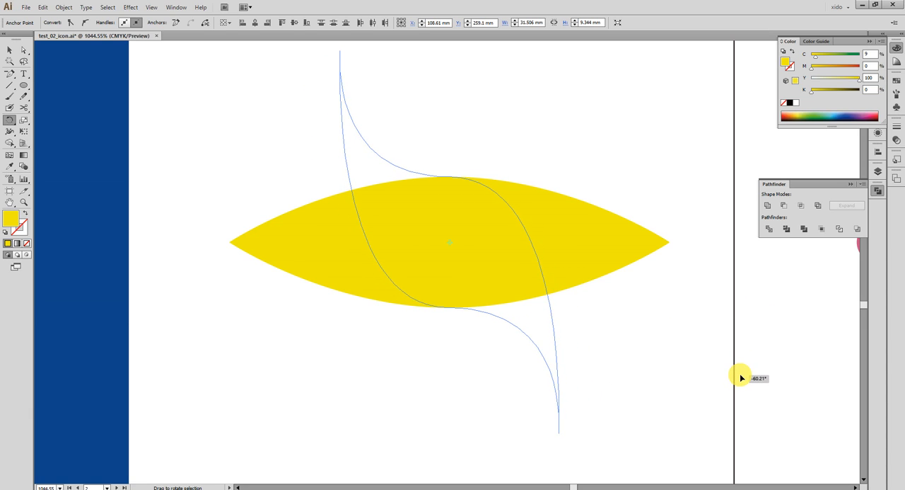
pyautogui.moveTo(745, 379); pyautogui.dragTo(744, 378)
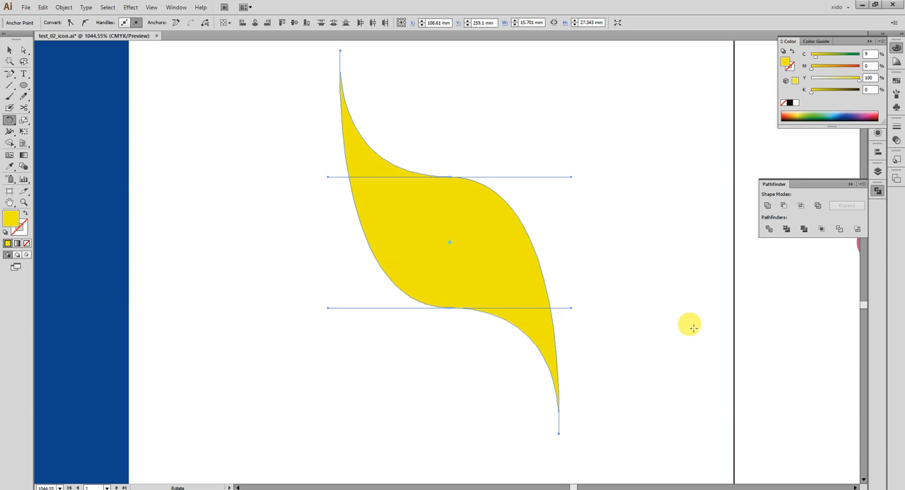
# - Undo the rotations of the yellow shape's two pointed end anchors to restore the symmetrical pointed ellipse
pyautogui.moveTo(679, 305); pyautogui.dragTo(711, 394)
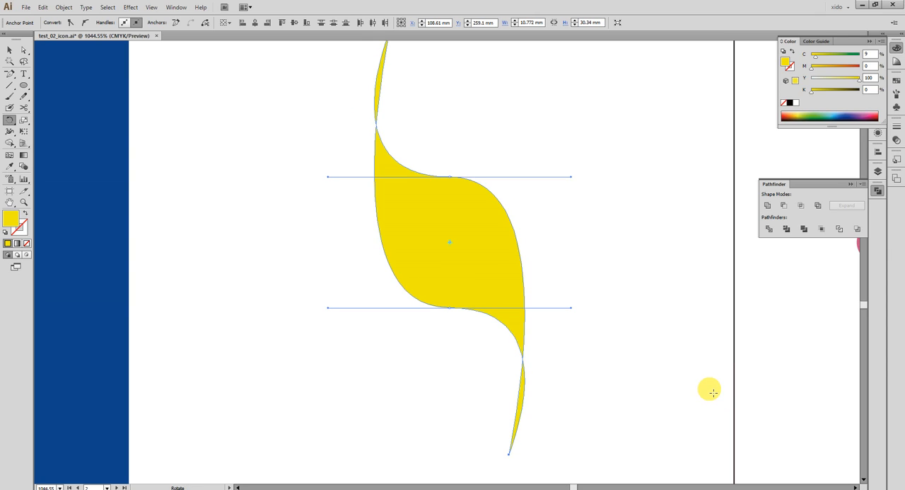
pyautogui.hotkey('ctrl', 'z')
pyautogui.hotkey('ctrl', 'z')
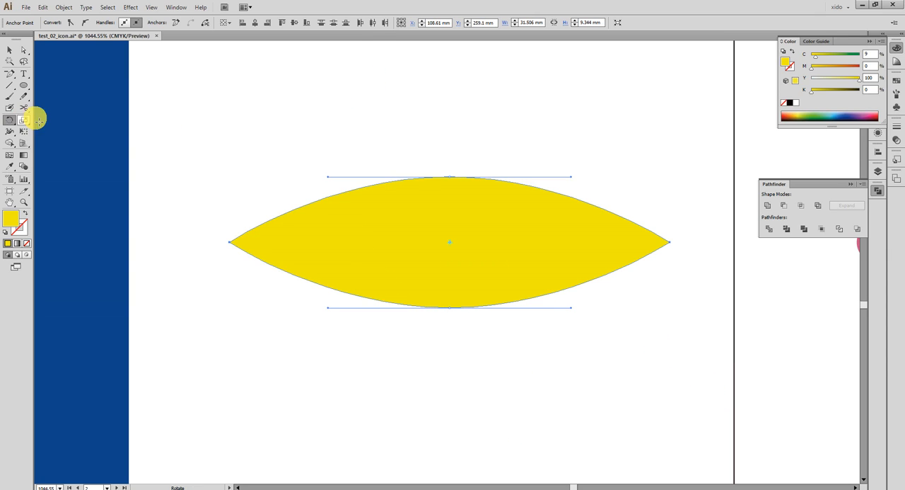
# - Try to rotate the whole yellow pointed ellipse around its centre
pyautogui.click(10, 52)
pyautogui.click(154, 112)
pyautogui.click(459, 244)
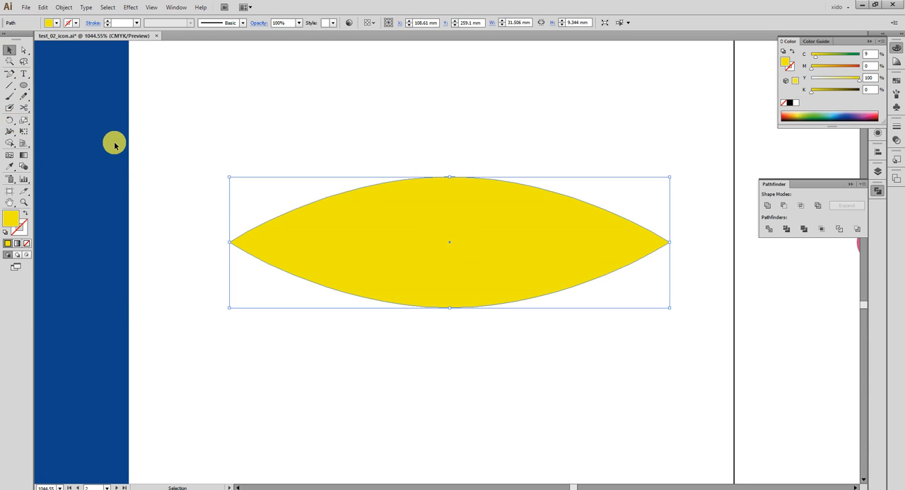
pyautogui.click(13, 122)
pyautogui.moveTo(581, 291); pyautogui.dragTo(561, 365)
pyautogui.moveTo(662, 301); pyautogui.dragTo(603, 391)
pyautogui.moveTo(651, 285); pyautogui.dragTo(461, 365)
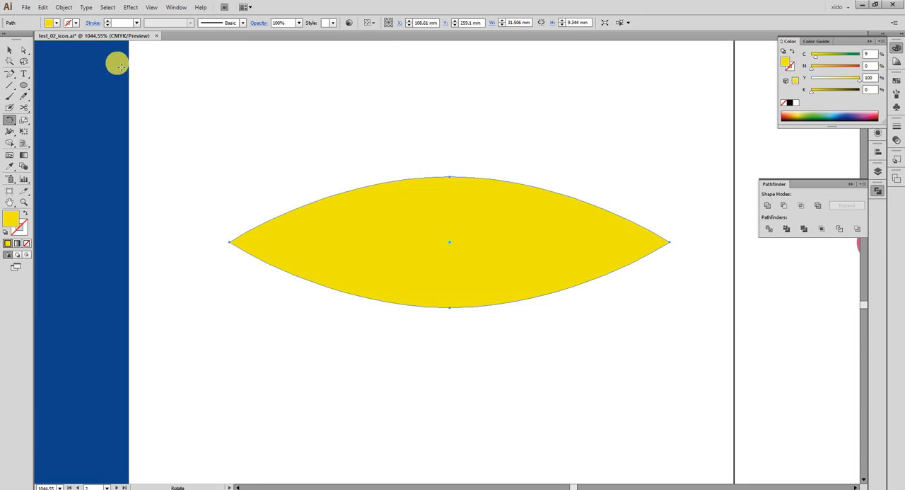
# - Rotate only the yellow shape's upper and lower middle anchors about 55° counter-clockwise around its centre to form an S-like curve
pyautogui.click(24, 49)
pyautogui.moveTo(409, 133); pyautogui.dragTo(483, 348)
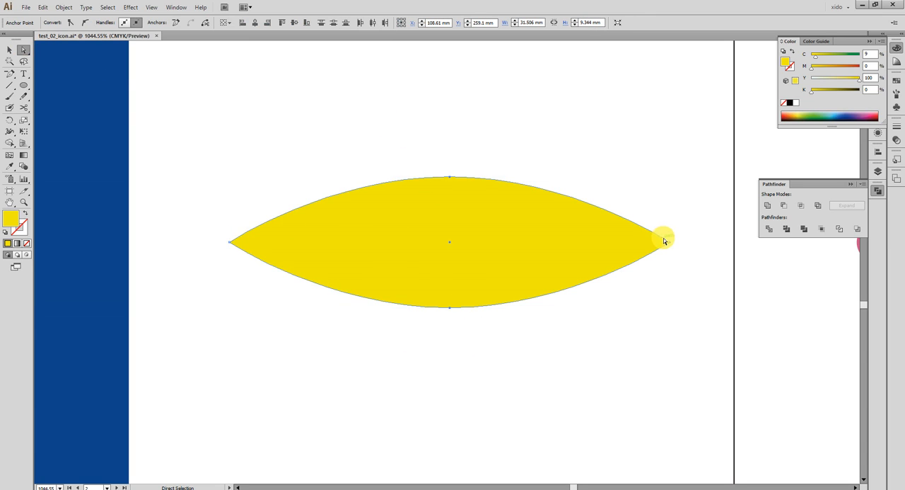
pyautogui.press('r')
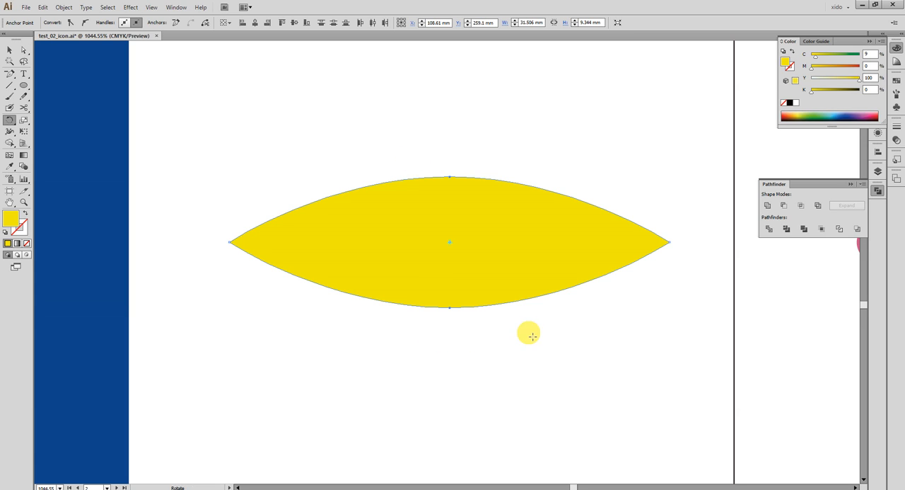
pyautogui.moveTo(401, 372); pyautogui.dragTo(577, 436)
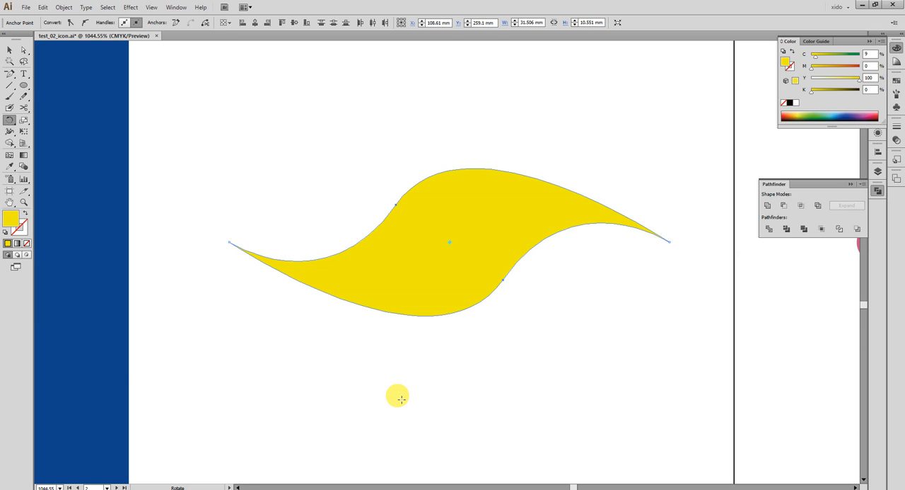
# - Scale the yellow shape's two middle anchors and rotate them slightly counter-clockwise, reshaping the S-curve to a height of about 10.6 mm
pyautogui.click(22, 122)
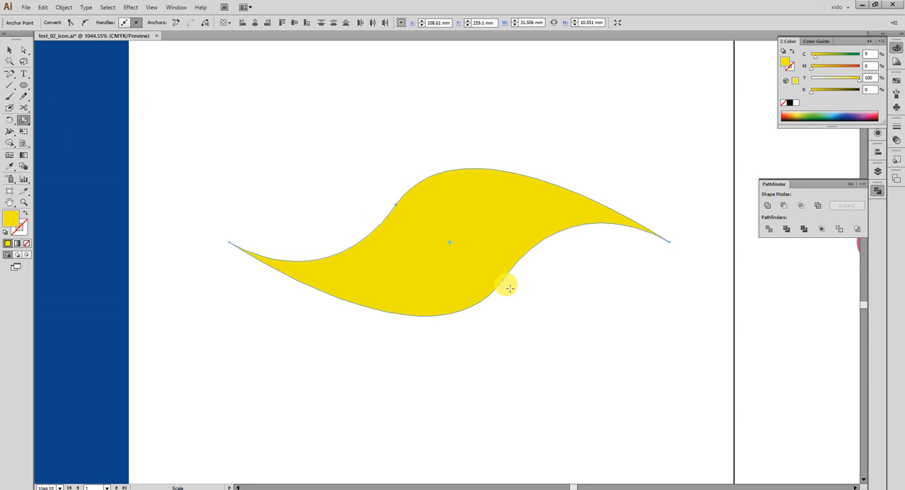
pyautogui.moveTo(506, 282); pyautogui.dragTo(468, 265)
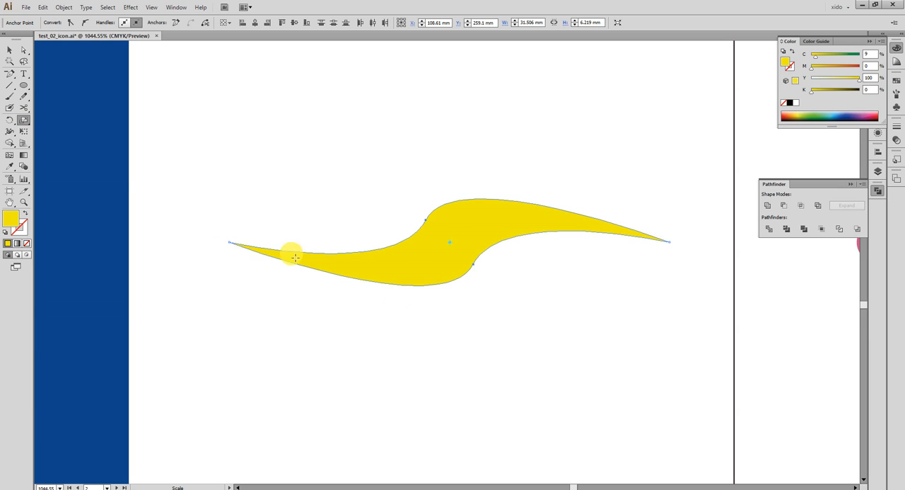
pyautogui.moveTo(273, 354); pyautogui.dragTo(385, 386)
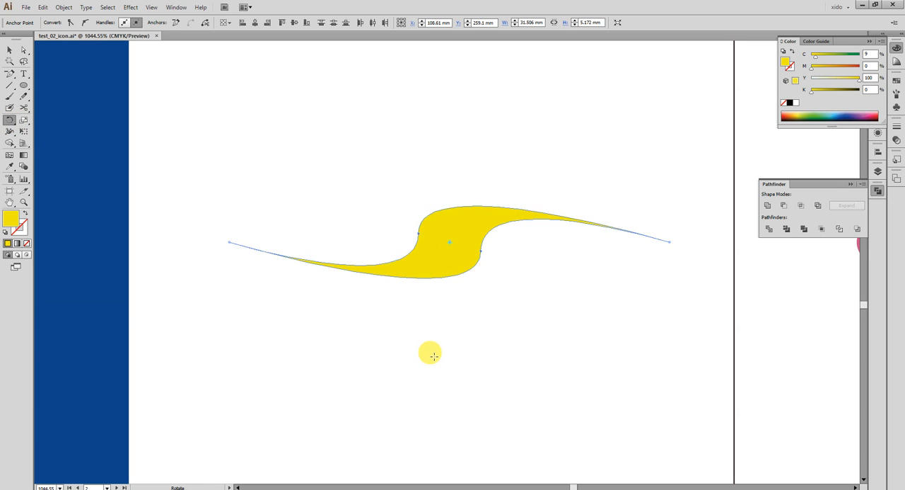
pyautogui.click(23, 124)
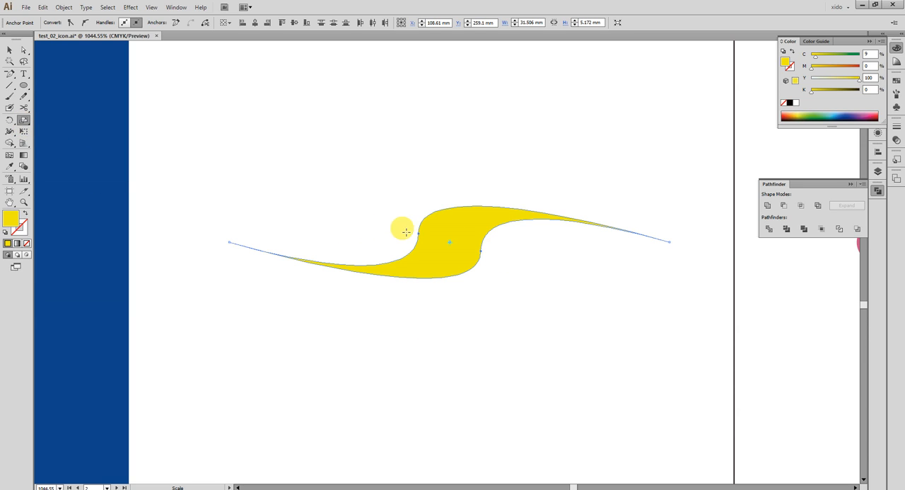
pyautogui.moveTo(505, 307); pyautogui.dragTo(507, 378)
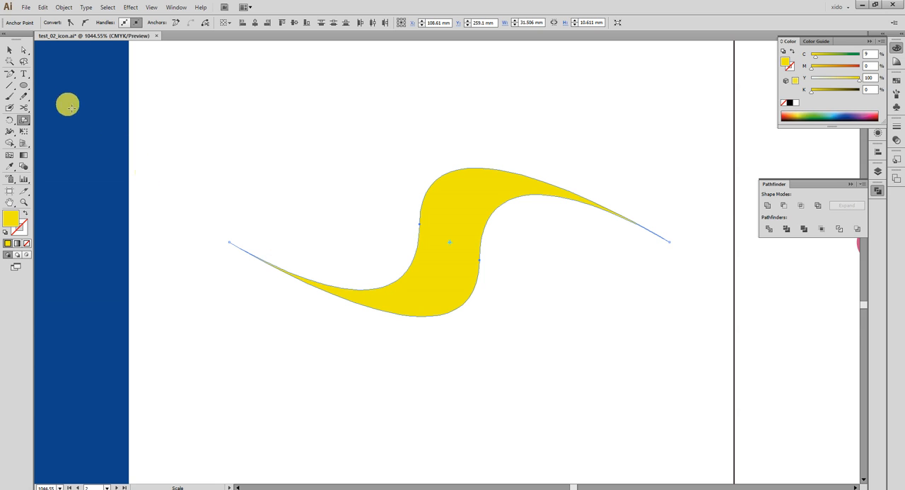
# - Rotate the two middle anchors slightly further counter-clockwise and stretch the yellow S-curve to a height of about 11.8 mm
pyautogui.click(9, 122)
pyautogui.moveTo(384, 363); pyautogui.dragTo(406, 372)
pyautogui.moveTo(202, 318); pyautogui.dragTo(447, 293)
pyautogui.moveTo(605, 317); pyautogui.dragTo(160, 268)
pyautogui.click(23, 120)
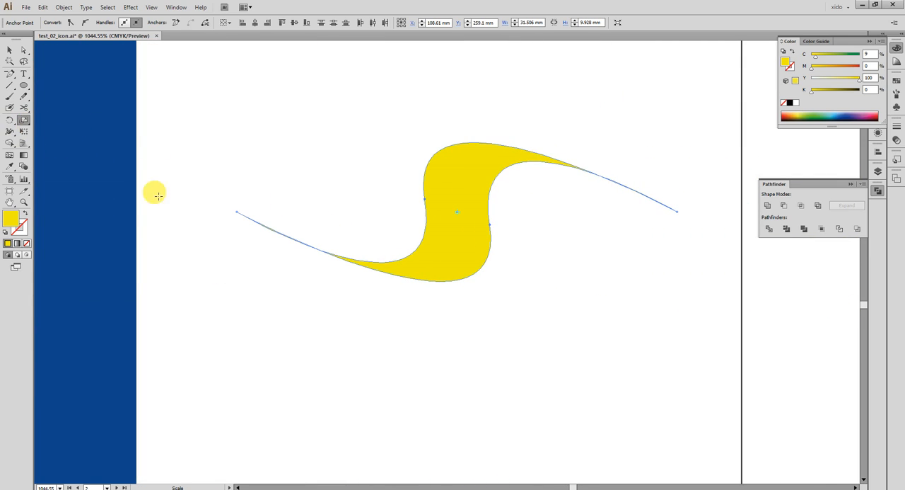
pyautogui.moveTo(522, 286); pyautogui.dragTo(495, 361)
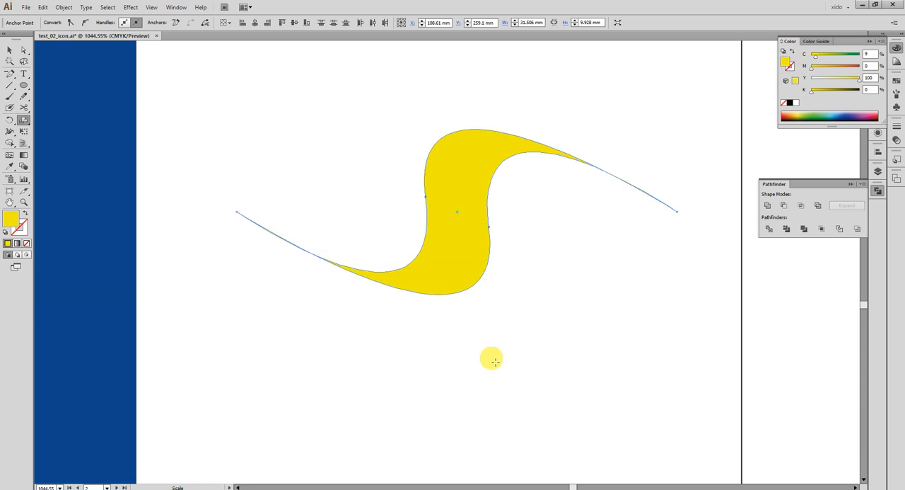
# - Rotate the two middle anchors slightly clockwise around the centre, giving the yellow S-curve a height of about 12.5 mm
pyautogui.click(23, 49)
pyautogui.click(395, 172)
pyautogui.moveTo(388, 162); pyautogui.dragTo(445, 208)
pyautogui.hotkey('ctrl', 'a')
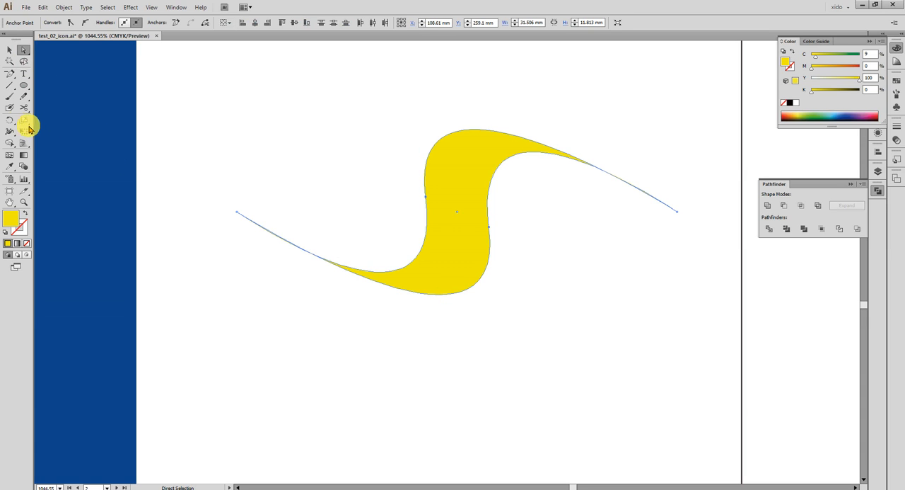
pyautogui.click(10, 119)
pyautogui.moveTo(540, 352); pyautogui.dragTo(516, 377)
pyautogui.click(9, 49)
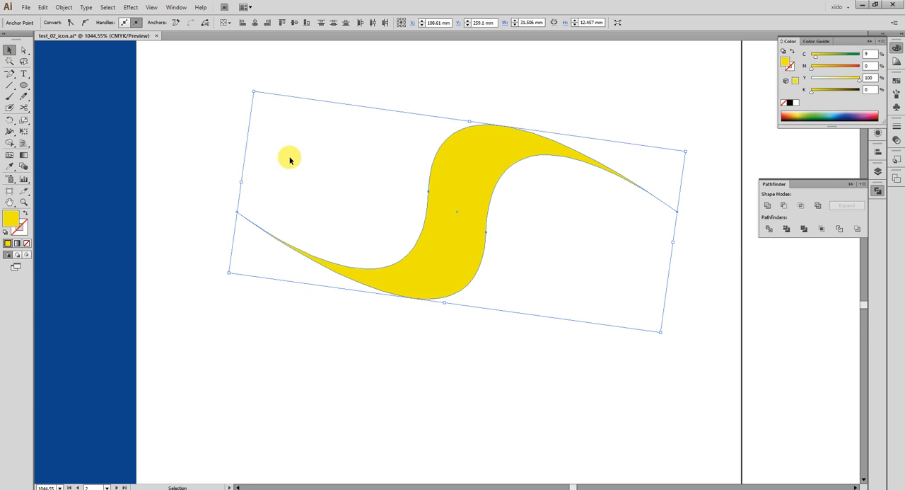
# - Move the yellow S-shaped band onto the ringed planet and bring it in front of all other shapes
pyautogui.hotkey('ctrl', '-')
pyautogui.hotkey('ctrl', '-')
pyautogui.moveTo(535, 249); pyautogui.dragTo(243, 237)
pyautogui.moveTo(152, 241); pyautogui.dragTo(566, 265)
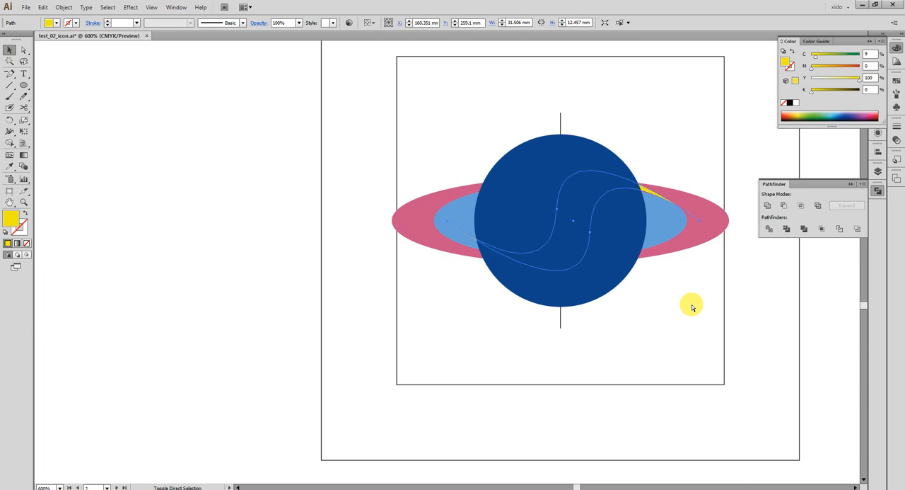
pyautogui.hotkey('ctrl', 'shift', ']')
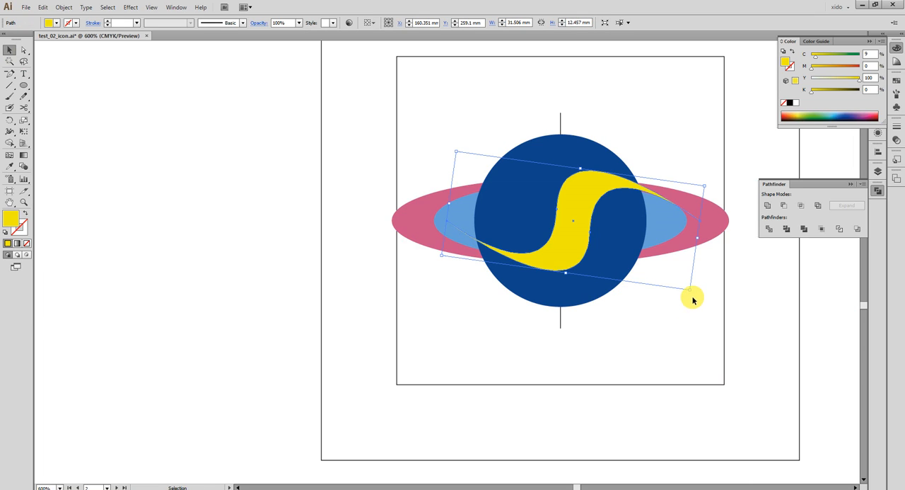
# - Rotate the yellow band counter-clockwise and scale it to about 23.4 by 10.4 mm so it spans the planet circle
pyautogui.moveTo(695, 296); pyautogui.dragTo(685, 174)
pyautogui.moveTo(357, 132); pyautogui.dragTo(755, 349)
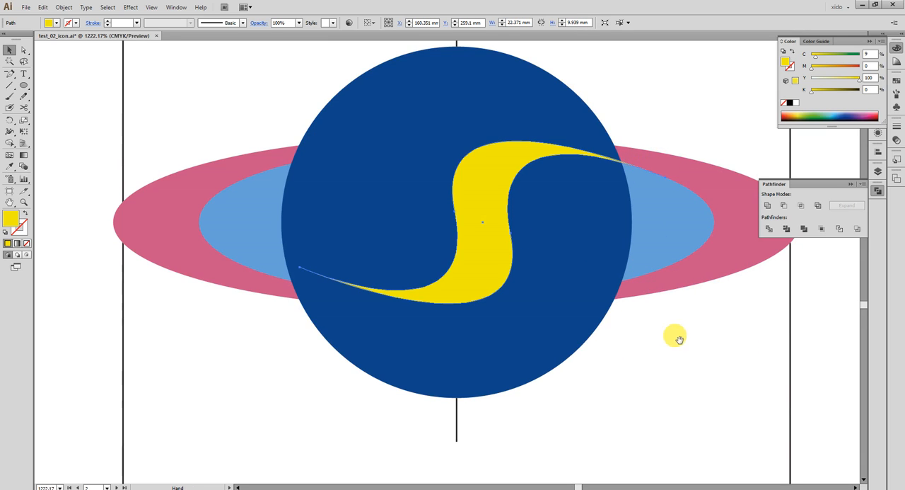
pyautogui.moveTo(689, 342); pyautogui.dragTo(684, 348)
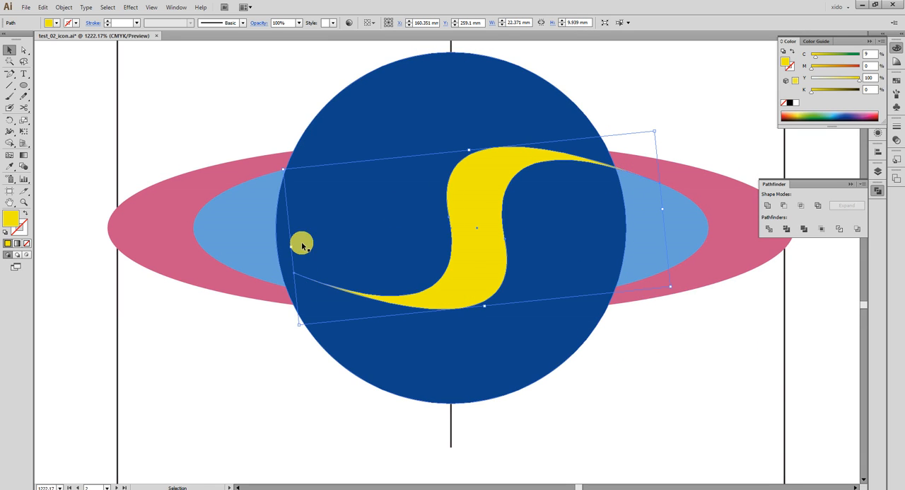
pyautogui.moveTo(291, 247); pyautogui.dragTo(282, 247)
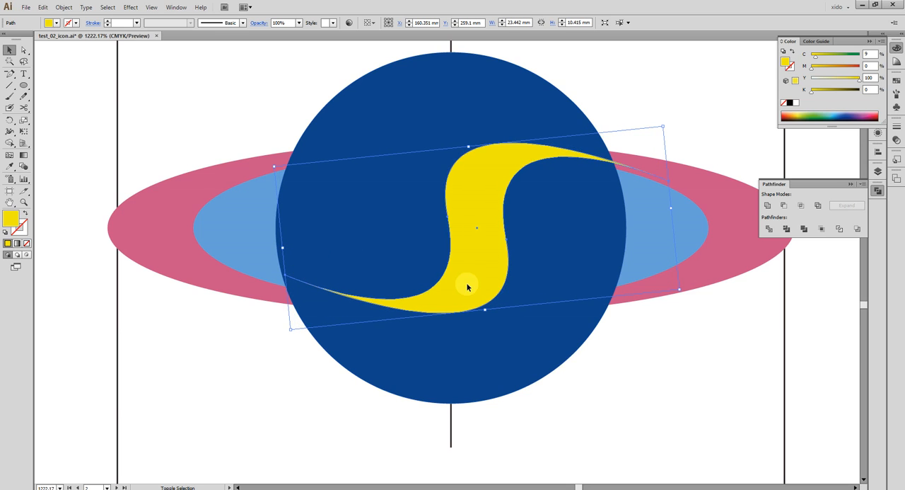
# - Centre the yellow band on the planet's centre lines using outline view and tilt it slightly more counter-clockwise in preview
pyautogui.hotkey('ctrl', 'y')
pyautogui.moveTo(467, 241)
pyautogui.mouseDown()
pyautogui.moveTo(477, 228)
pyautogui.moveTo(451, 228)
pyautogui.moveTo(457, 239)
pyautogui.mouseUp()
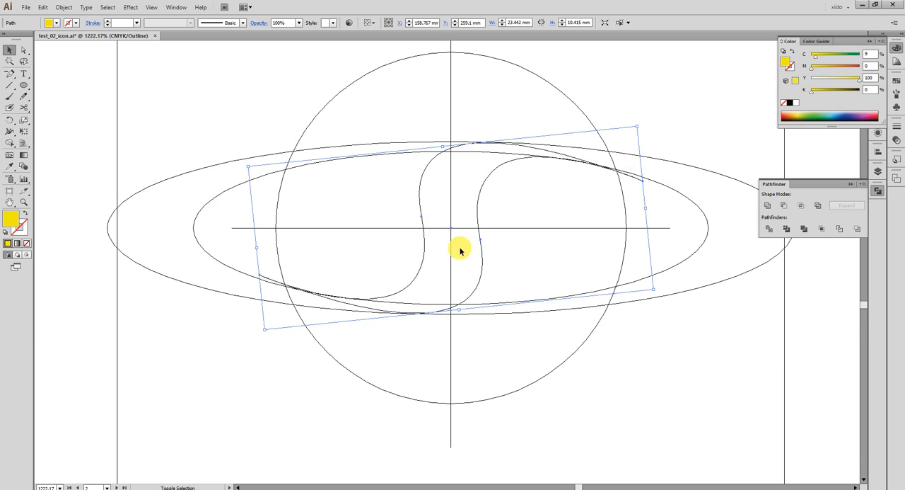
pyautogui.press('ctrl')
pyautogui.hotkey('ctrl', 'y')
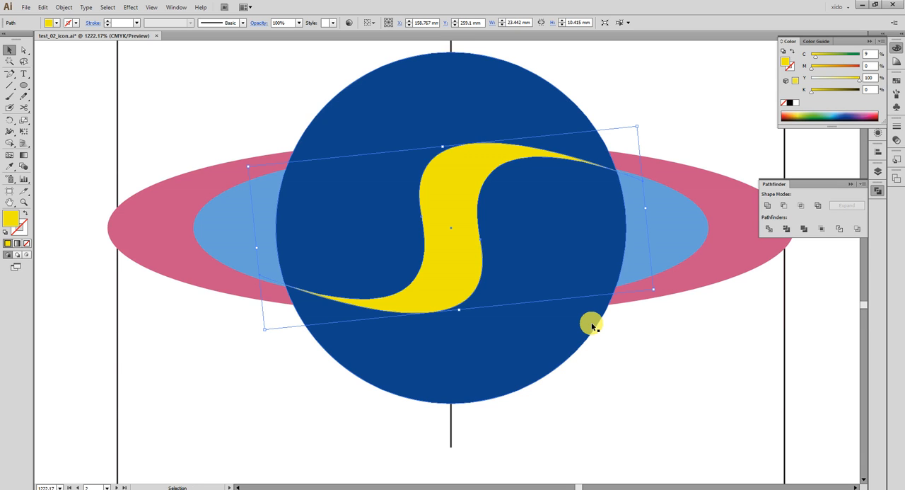
pyautogui.moveTo(663, 295); pyautogui.dragTo(687, 289)
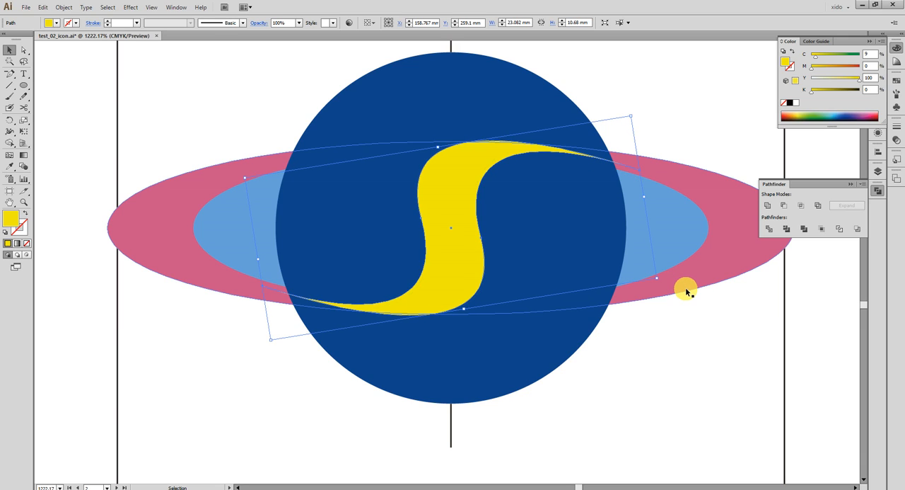
# - Examine the yellow band and light blue ring ellipse in comparison with the planet reference icon
pyautogui.click(734, 400)
pyautogui.click(542, 148)
pyautogui.click(665, 206)
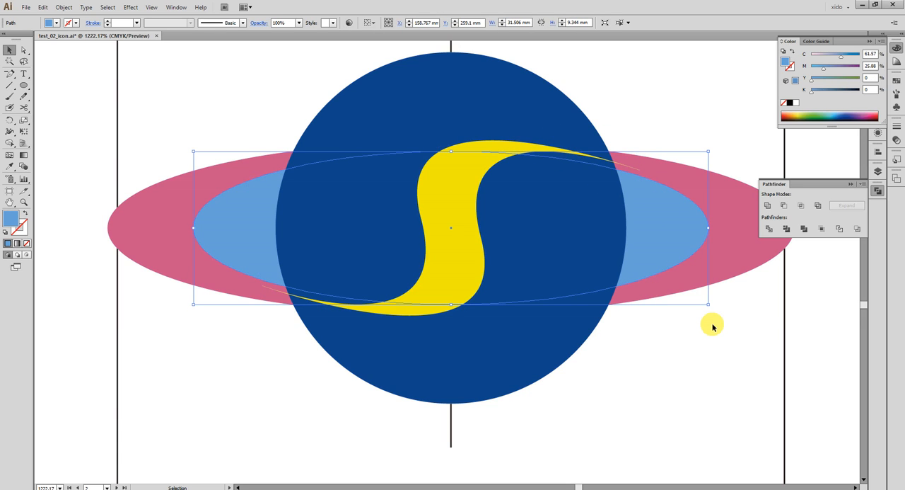
pyautogui.hotkey('ctrl', '-')
pyautogui.hotkey('ctrl', '-')
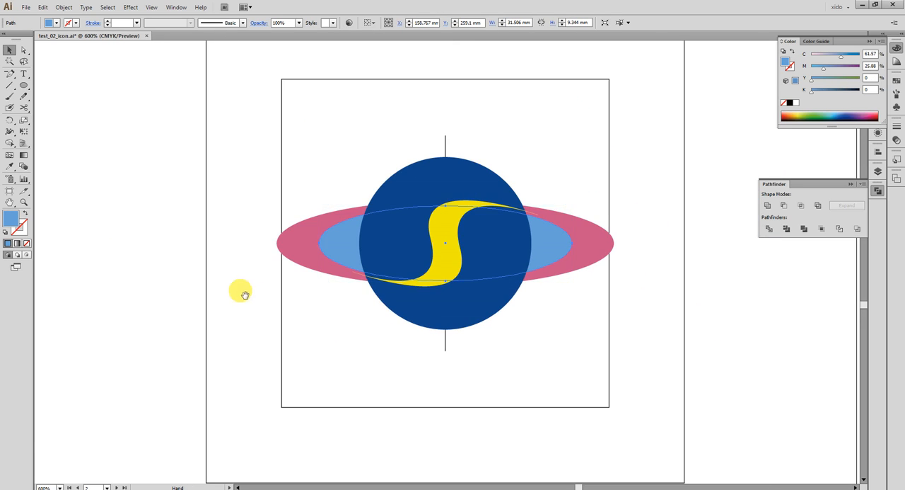
pyautogui.moveTo(248, 293); pyautogui.dragTo(713, 302)
pyautogui.moveTo(675, 374); pyautogui.dragTo(180, 335)
pyautogui.moveTo(314, 95); pyautogui.dragTo(657, 344)
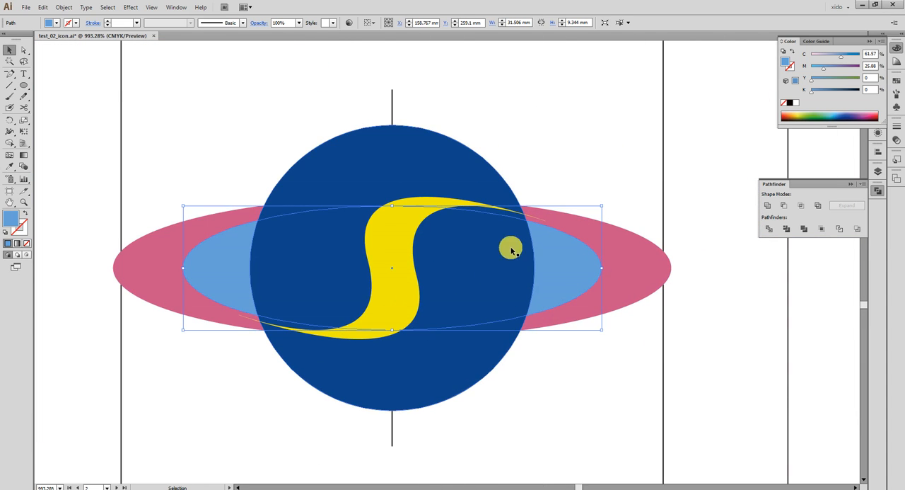
# - Scale only the yellow band's two middle anchors around its centre, widening the S-bend and reducing its height to about 9.4 mm
pyautogui.press('a')
pyautogui.click(665, 177)
pyautogui.click(415, 267)
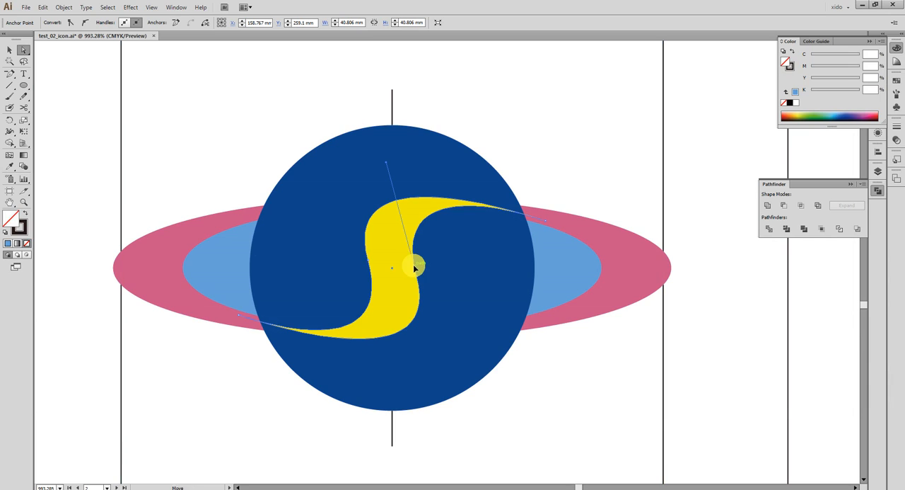
pyautogui.click(416, 277)
pyautogui.keyDown('shift'); pyautogui.click(368, 260); pyautogui.keyUp('shift')
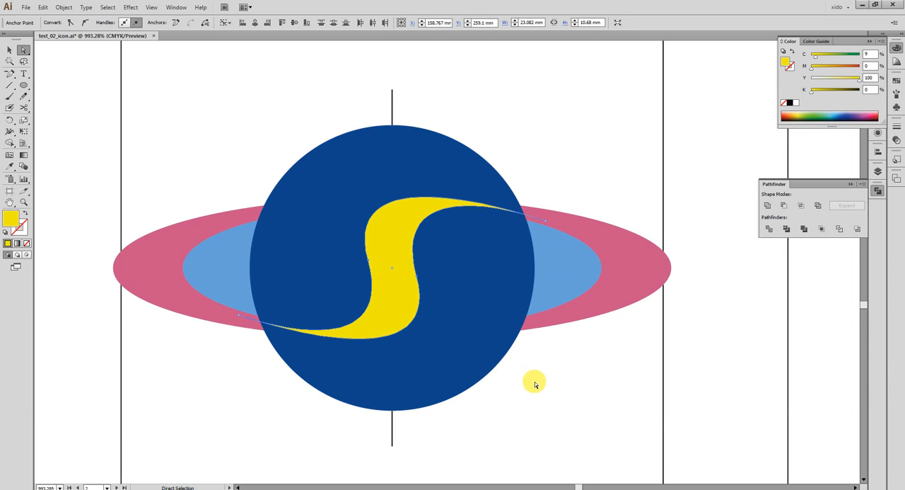
pyautogui.press('s')
pyautogui.moveTo(549, 405); pyautogui.dragTo(596, 388)
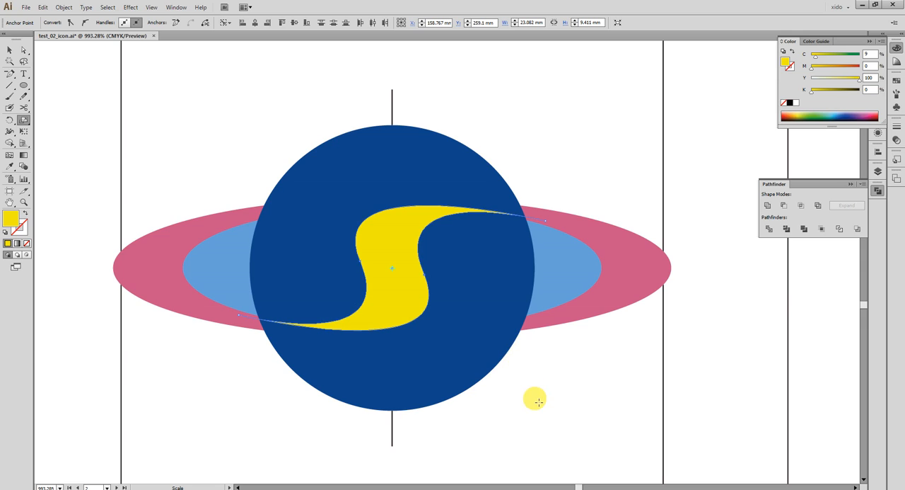
# - Fine-tune the rotation of the yellow band's two middle anchors around its centre to fit the band's curves to the ring ellipses
pyautogui.moveTo(551, 415); pyautogui.dragTo(636, 448)
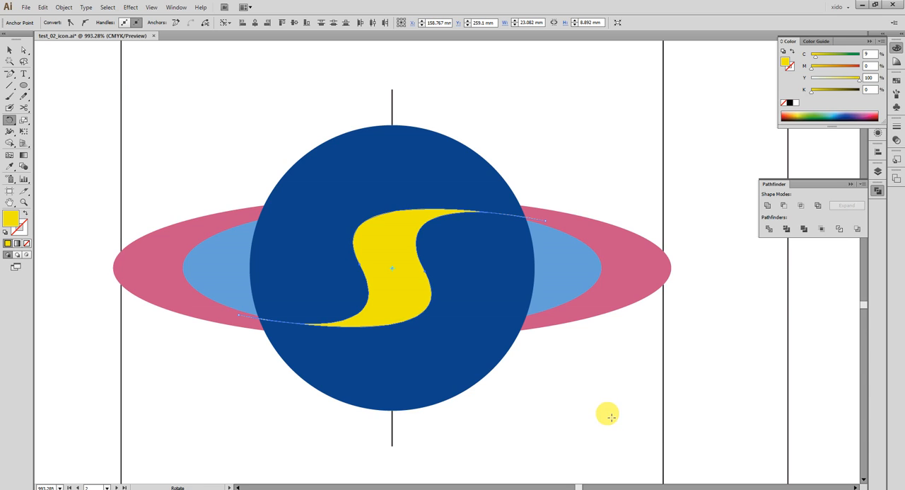
pyautogui.press('s')
pyautogui.click(296, 100)
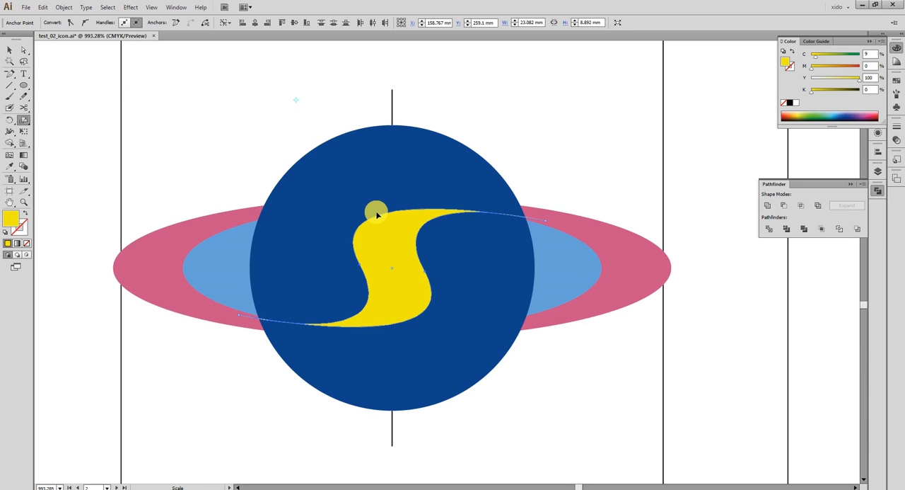
pyautogui.press('a')
pyautogui.click(517, 376)
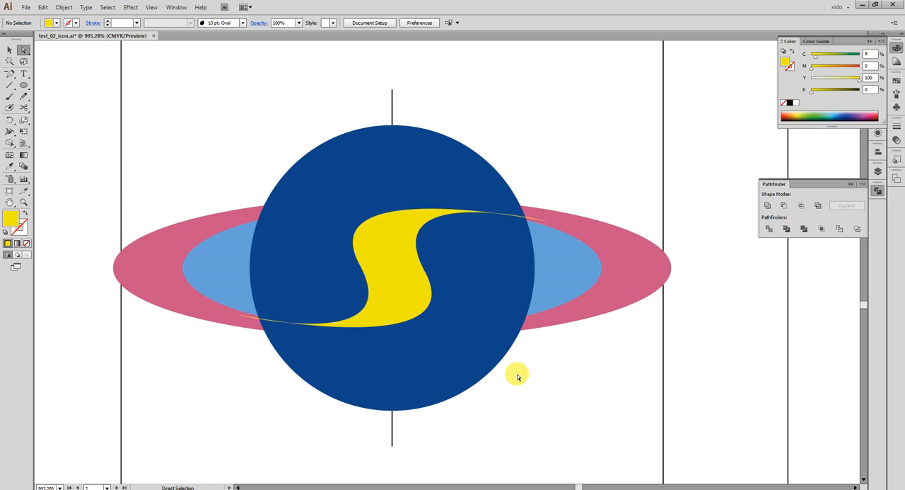
pyautogui.click(358, 263)
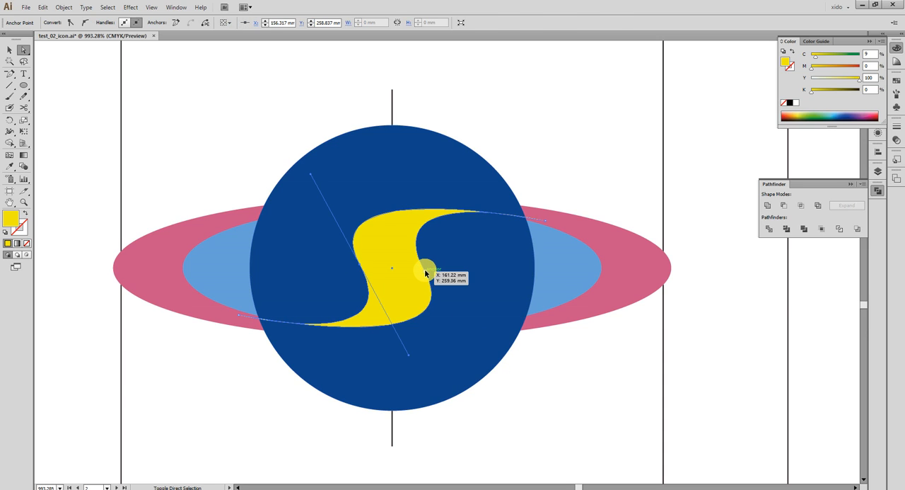
pyautogui.press('r')
pyautogui.moveTo(545, 379); pyautogui.dragTo(560, 403)
pyautogui.press('v')
pyautogui.click(559, 403)
# - Exclude the overlap of the two ring ellipses to form a hollow ring and unite it with the dark blue planet circle
pyautogui.click(566, 267)
pyautogui.keyDown('shift'); pyautogui.click(631, 258); pyautogui.keyUp('shift')
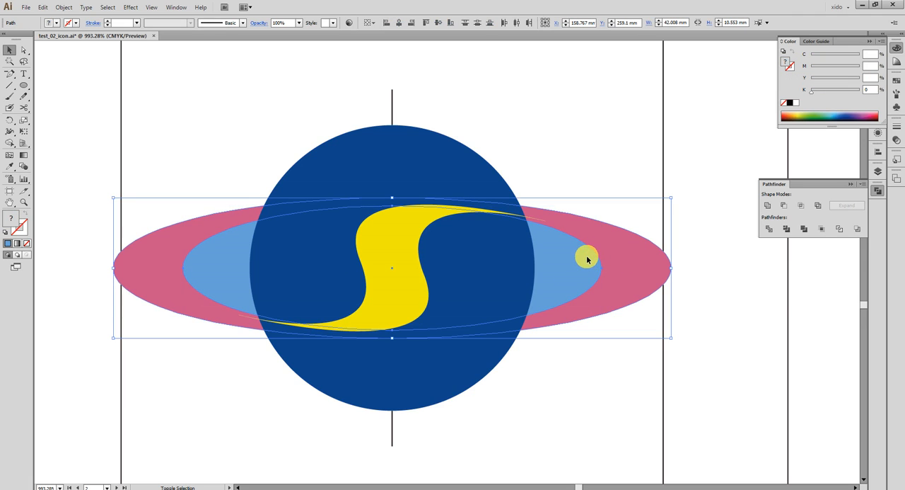
pyautogui.click(820, 206)
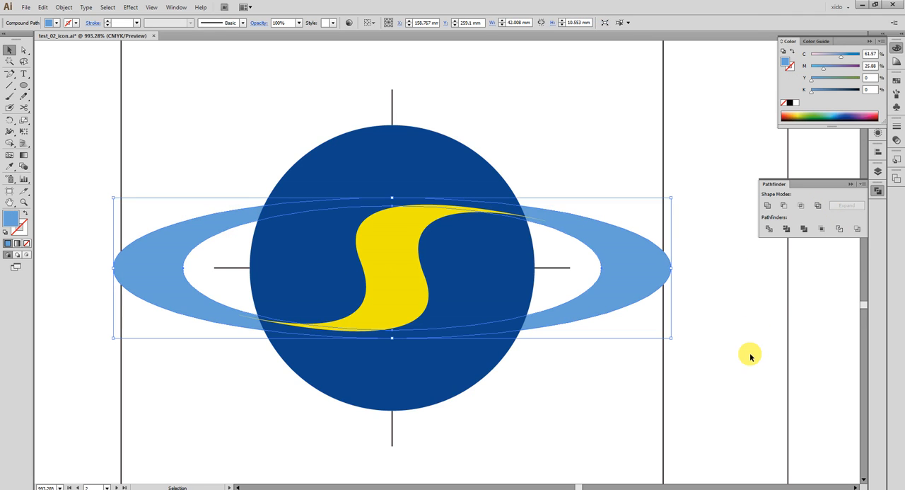
pyautogui.click(447, 163)
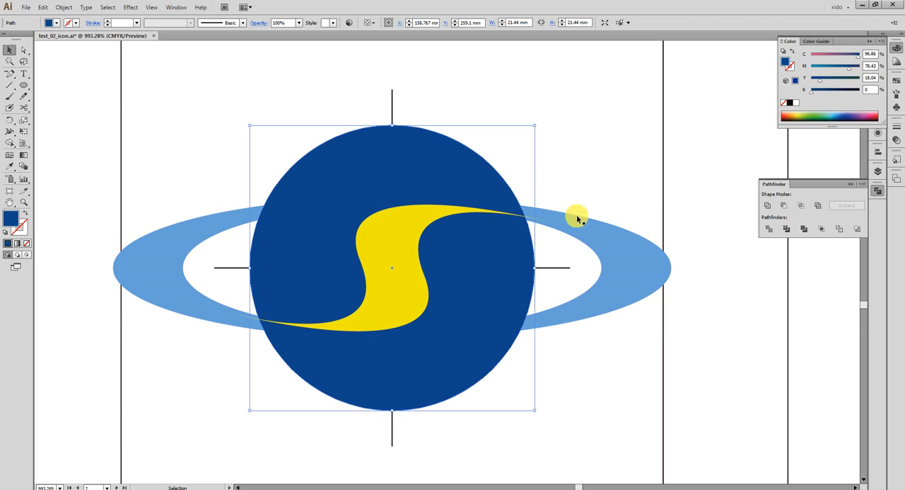
pyautogui.keyDown('shift'); pyautogui.click(620, 254); pyautogui.keyUp('shift')
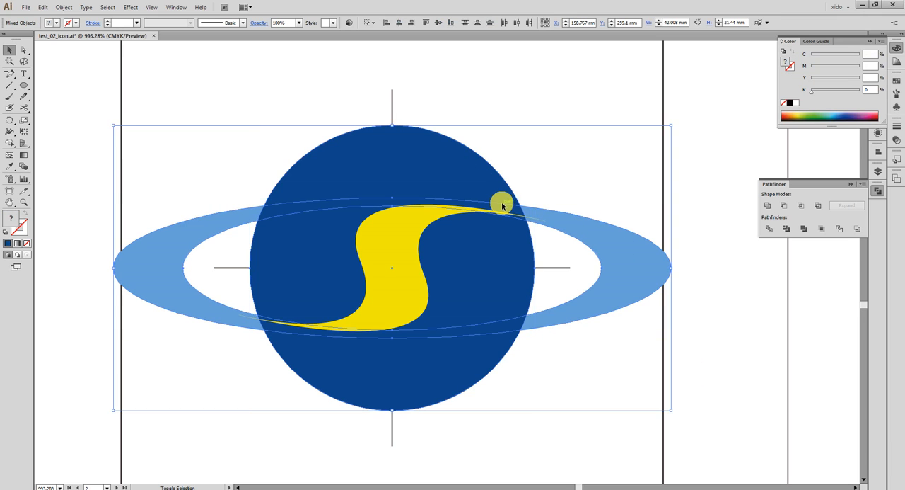
pyautogui.click(767, 205)
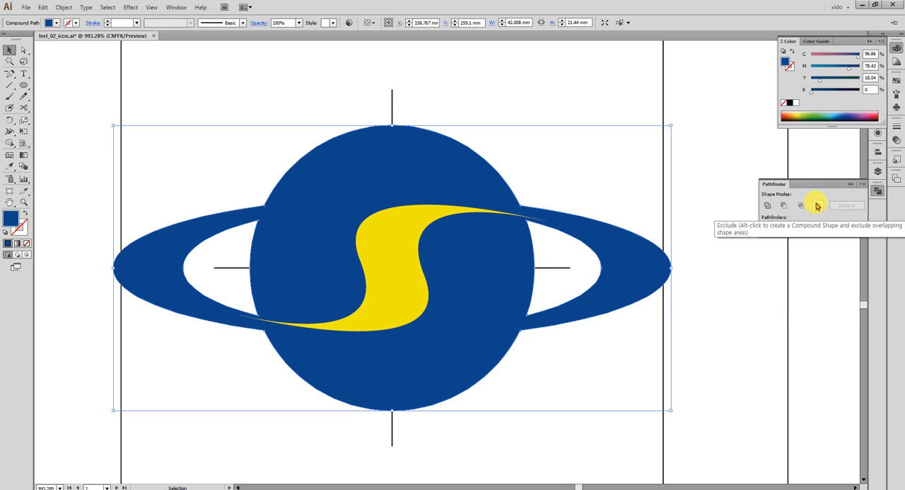
# - Cut the S-shaped yellow band out of the united planet and ring using the Exclude shape mode
pyautogui.moveTo(875, 190); pyautogui.dragTo(579, 155)
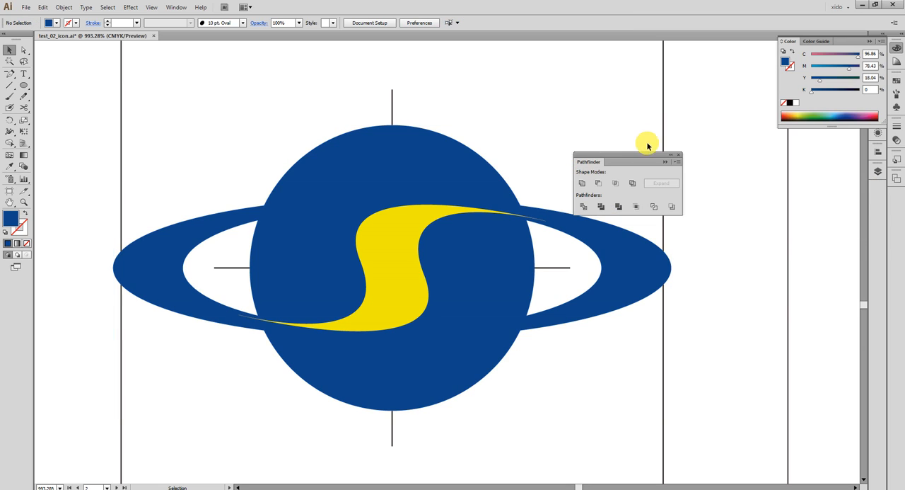
pyautogui.click(614, 241)
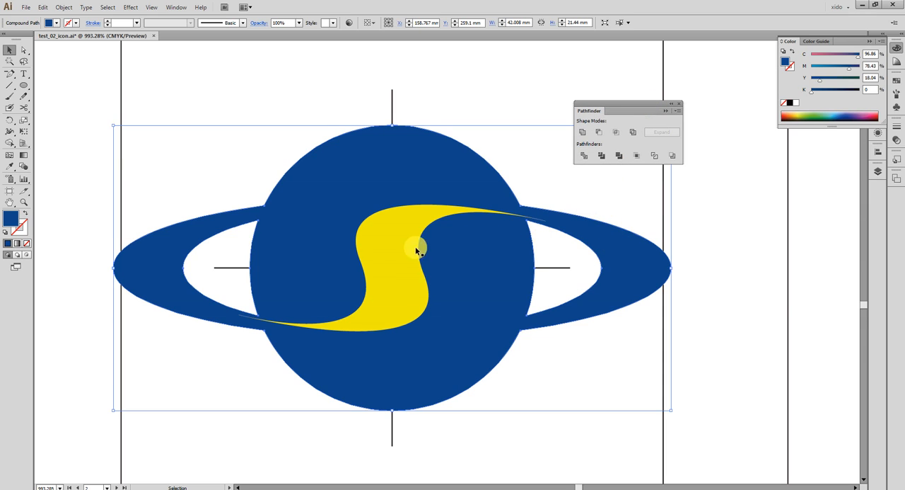
pyautogui.click(387, 260)
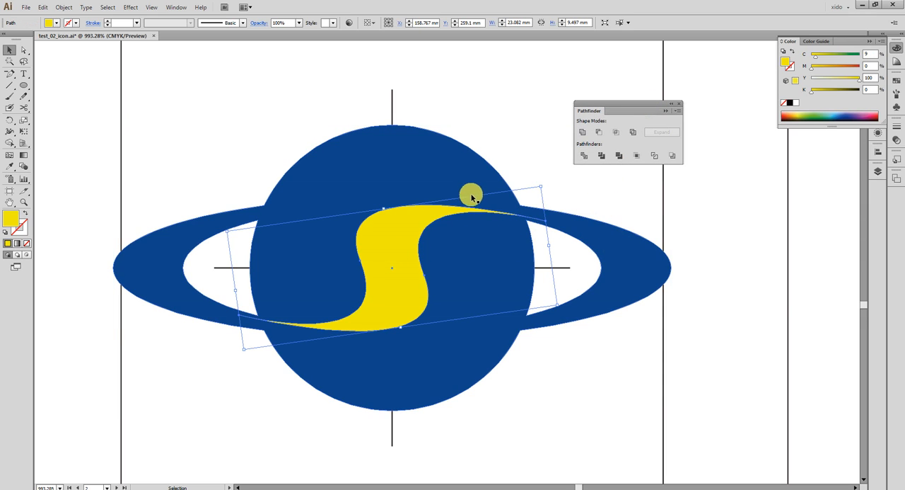
pyautogui.press('space')
pyautogui.moveTo(185, 259); pyautogui.dragTo(725, 252)
pyautogui.moveTo(141, 259); pyautogui.dragTo(792, 268)
pyautogui.moveTo(680, 276); pyautogui.dragTo(204, 266)
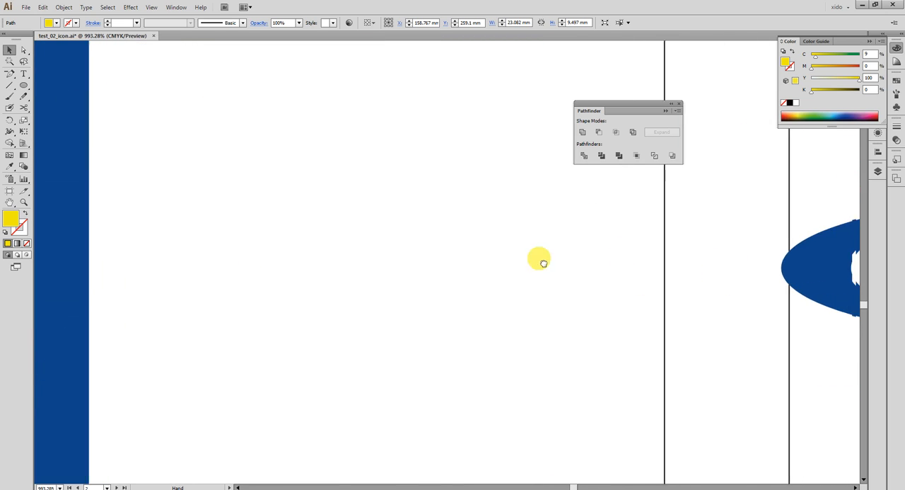
pyautogui.moveTo(603, 266); pyautogui.dragTo(49, 244)
pyautogui.moveTo(357, 250); pyautogui.dragTo(203, 249)
pyautogui.keyDown('shift'); pyautogui.click(431, 164); pyautogui.keyUp('shift')
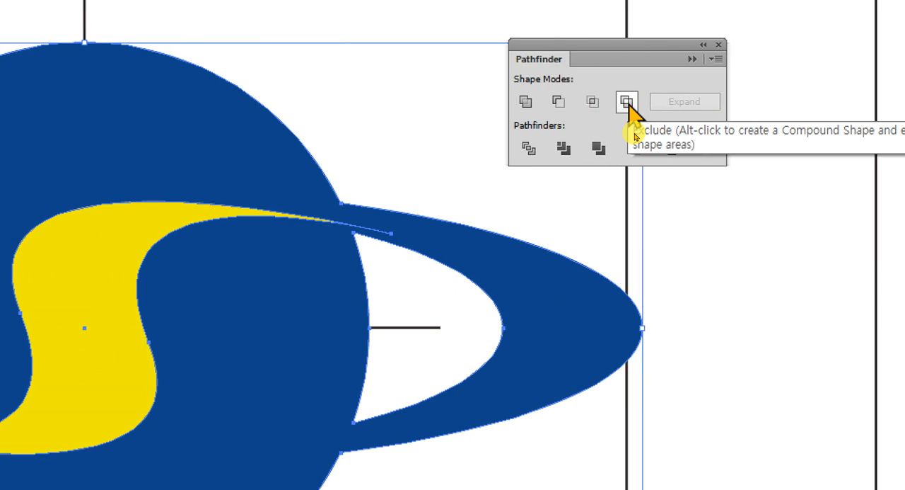
pyautogui.click(627, 102)
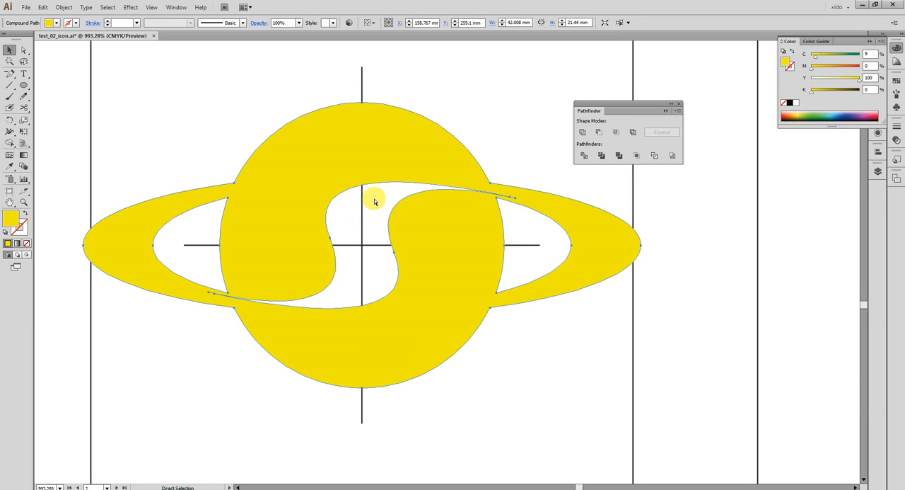
# - Compare the combined planet shape and its tilt with the ringed planet reference icon
pyautogui.hotkey('ctrl', '-')
pyautogui.hotkey('ctrl', '-')
pyautogui.moveTo(281, 268); pyautogui.dragTo(602, 272)
pyautogui.moveTo(116, 226); pyautogui.dragTo(324, 228)
pyautogui.moveTo(629, 315); pyautogui.dragTo(88, 321)
pyautogui.moveTo(551, 350)
pyautogui.mouseDown()
pyautogui.moveTo(573, 251)
pyautogui.moveTo(580, 344)
pyautogui.moveTo(554, 352)
pyautogui.mouseUp()
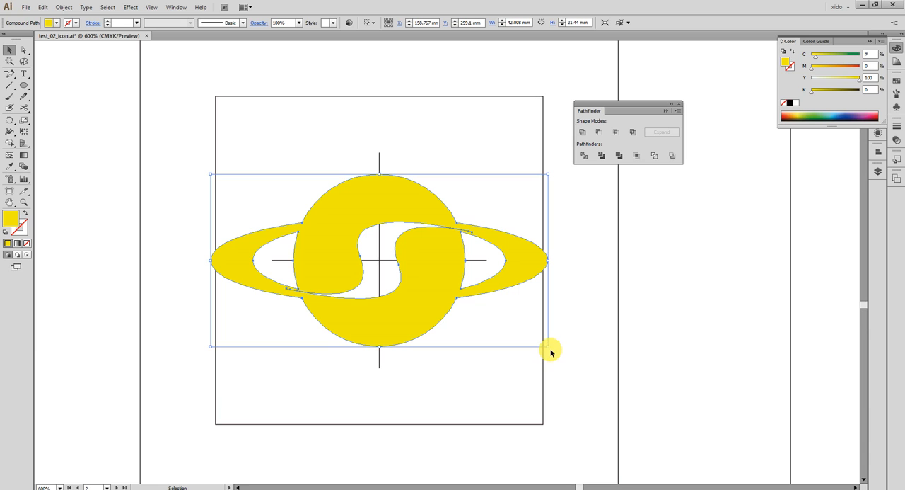
pyautogui.click(556, 351)
pyautogui.click(387, 304)
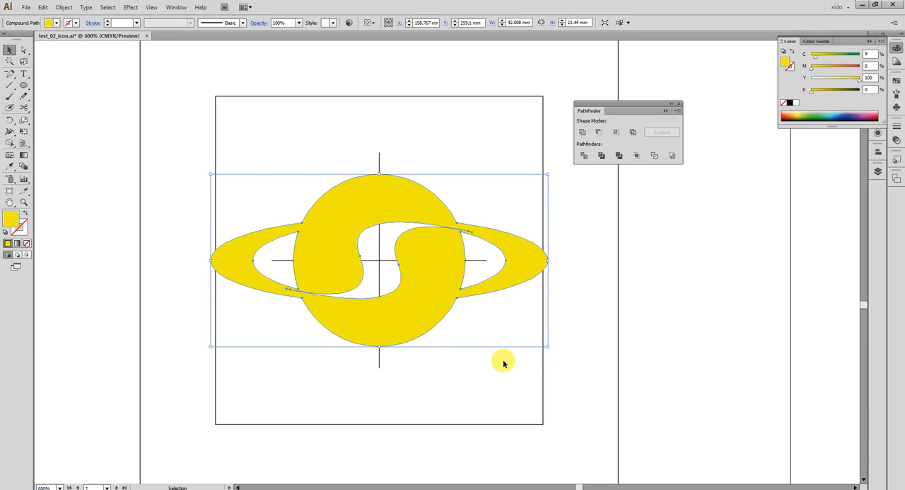
# - Rotate the combined planet shape 30° about its centre
pyautogui.press('r')
pyautogui.press('Return')
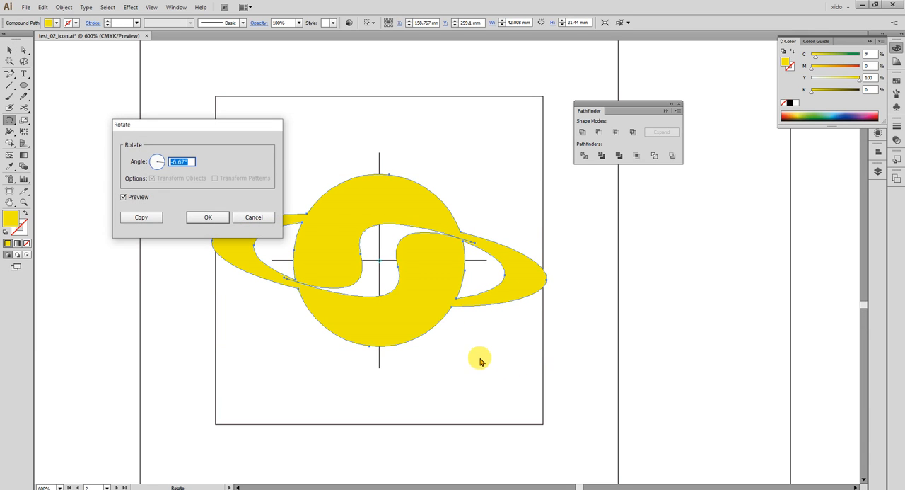
pyautogui.write('60')
pyautogui.press('Tab')
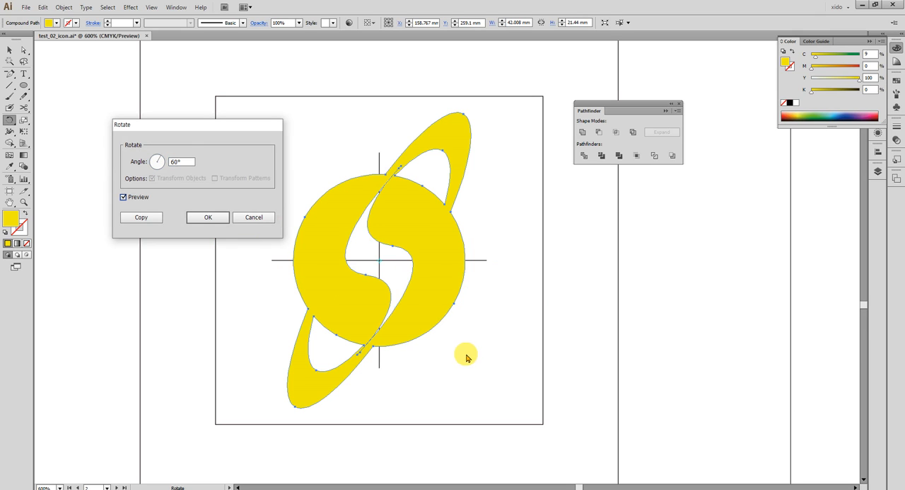
pyautogui.moveTo(189, 163); pyautogui.dragTo(102, 153)
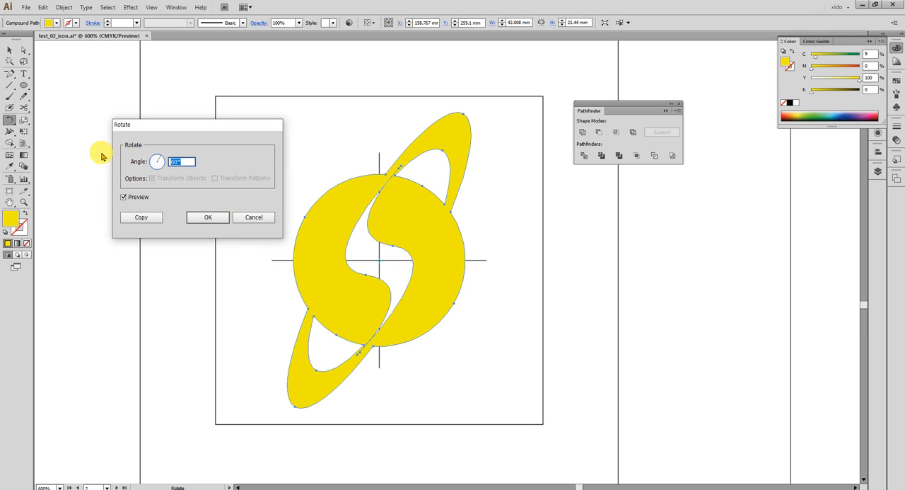
pyautogui.press('Tab')
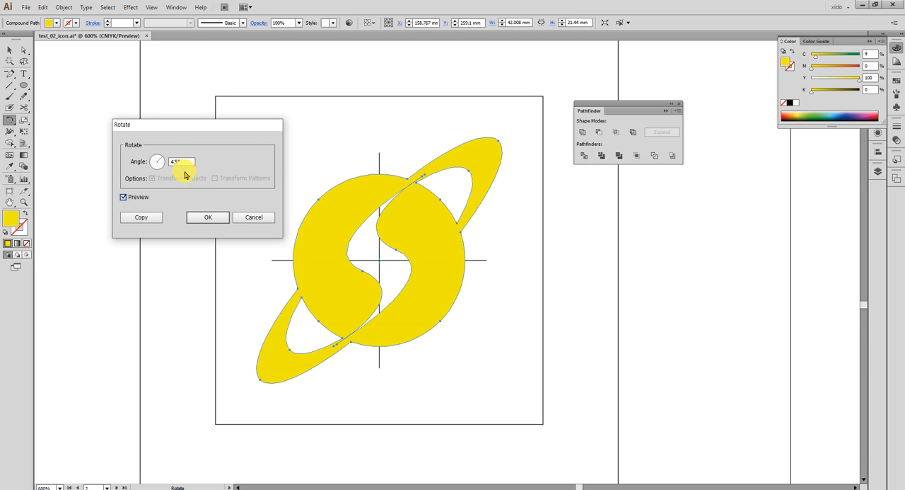
pyautogui.moveTo(178, 161); pyautogui.dragTo(114, 164)
pyautogui.press('Tab')
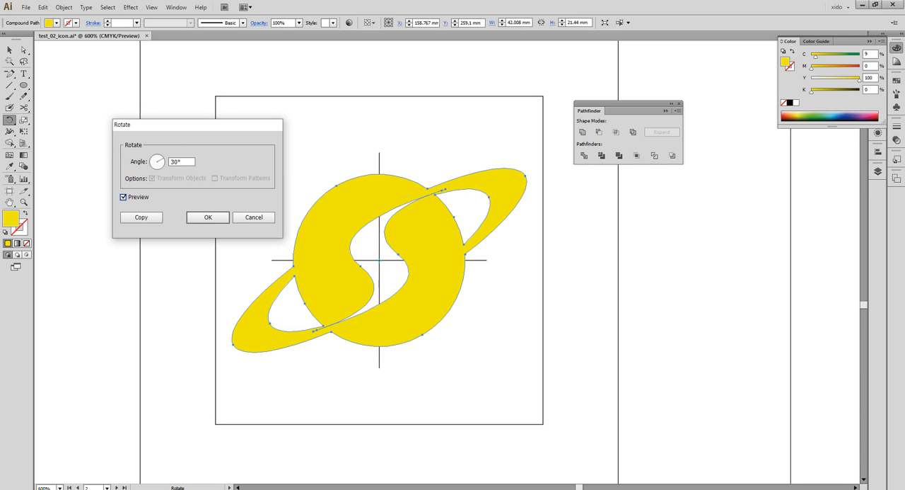
pyautogui.click(222, 217)
pyautogui.click(9, 51)
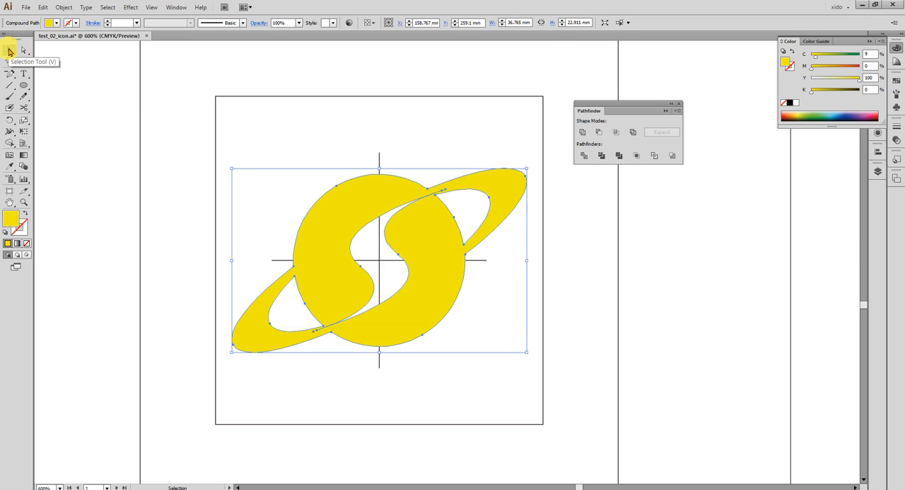
# - Ungroup the guide frame around the planet and delete the inner square and centre lines, keeping the outer square
pyautogui.hotkey('ctrl', '-')
pyautogui.hotkey('ctrl', '-')
pyautogui.click(354, 221)
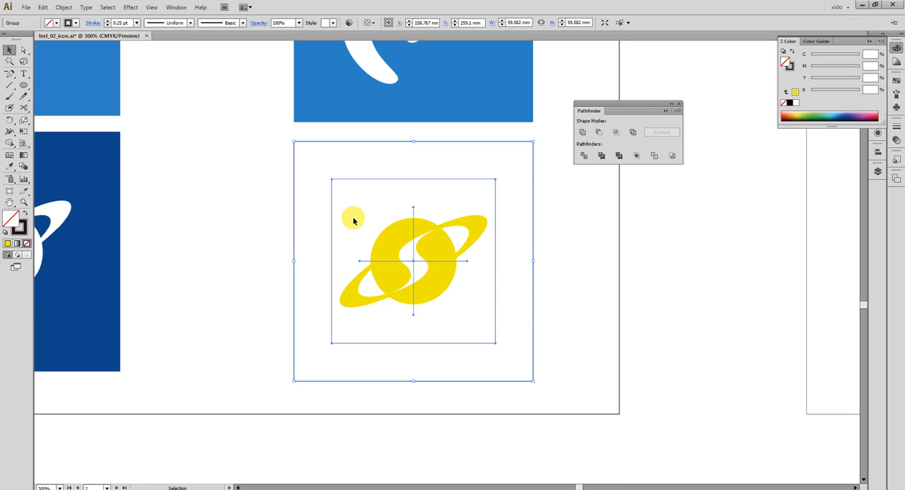
pyautogui.hotkey('ctrl', 'shift', 'g')
pyautogui.moveTo(285, 176); pyautogui.dragTo(316, 195)
pyautogui.press('Delete')
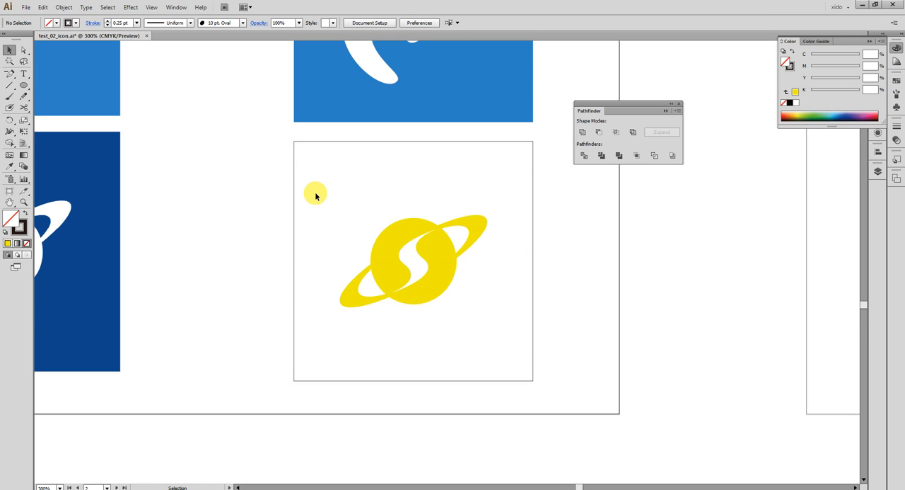
# - Fill the outer square with the reference icon's dark blue and round its colour values to C 96 and M 78
pyautogui.click(304, 207)
pyautogui.press('i')
pyautogui.click(105, 193)
pyautogui.click(874, 70)
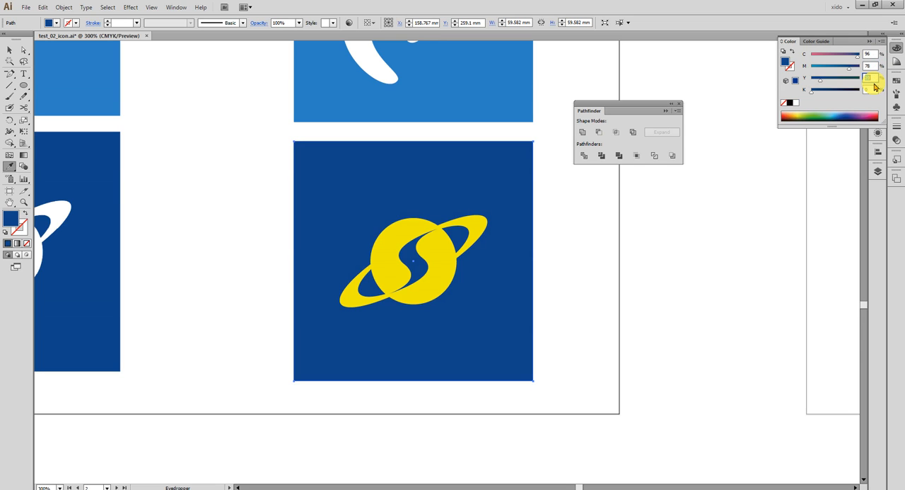
# - Recolour the yellow planet shape white and compare the finished icon with its reference
pyautogui.keyDown('ctrl'); pyautogui.click(452, 255); pyautogui.keyUp('ctrl')
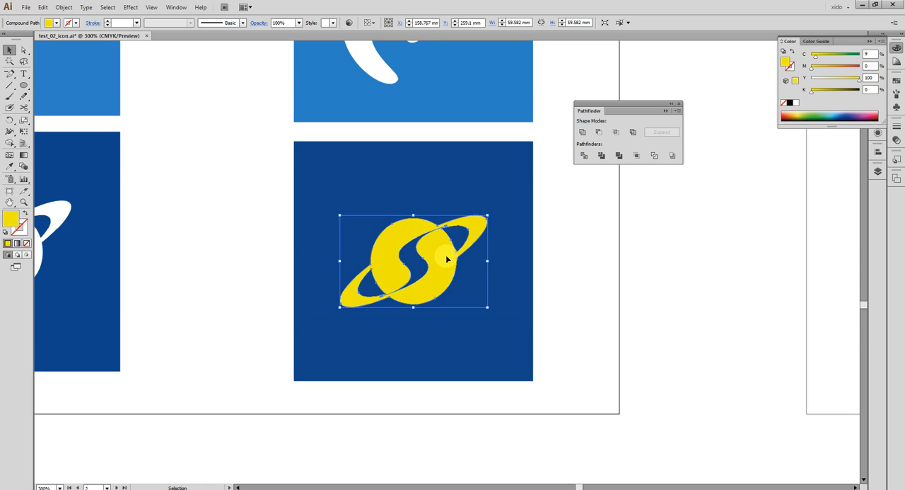
pyautogui.hotkey('ctrl', 'z')
pyautogui.press('v')
pyautogui.click(612, 270)
pyautogui.moveTo(380, 298); pyautogui.dragTo(576, 296)
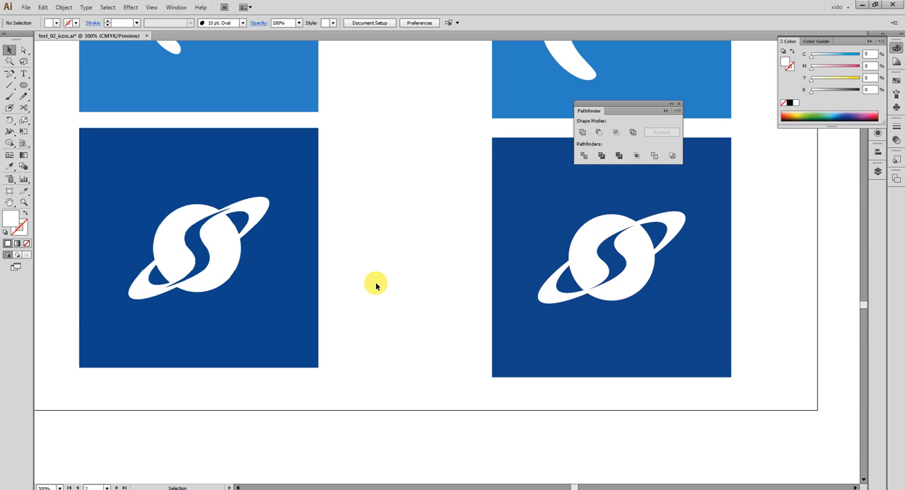
pyautogui.moveTo(9, 119)
pyautogui.mouseDown()
pyautogui.moveTo(47, 133)
pyautogui.moveTo(55, 117)
pyautogui.moveTo(28, 119)
pyautogui.moveTo(67, 127)
pyautogui.moveTo(10, 118)
pyautogui.moveTo(59, 121)
pyautogui.moveTo(59, 138)
pyautogui.moveTo(14, 121)
pyautogui.mouseUp()
pyautogui.click(9, 49)
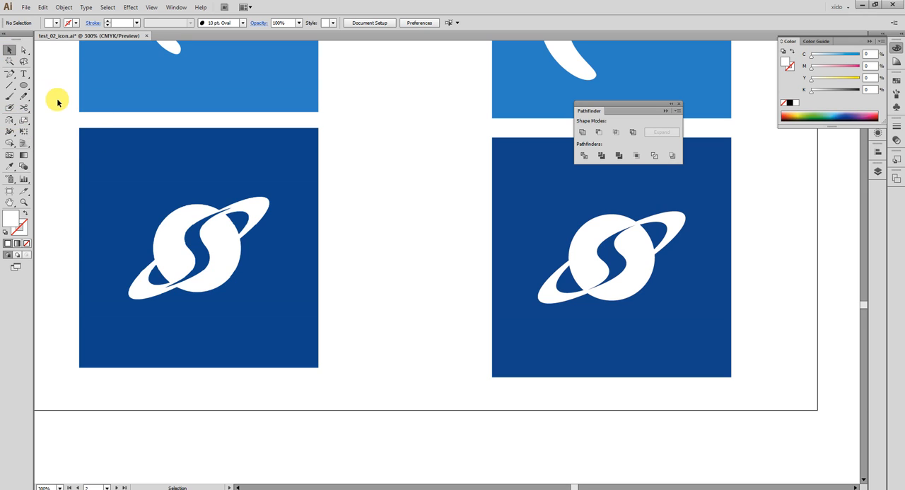
# - Go to the next artboard's reference icons and put the floating Color and Pathfinder panels back in the dock
pyautogui.hotkey('ctrl', '-')
pyautogui.hotkey('ctrl', '-')
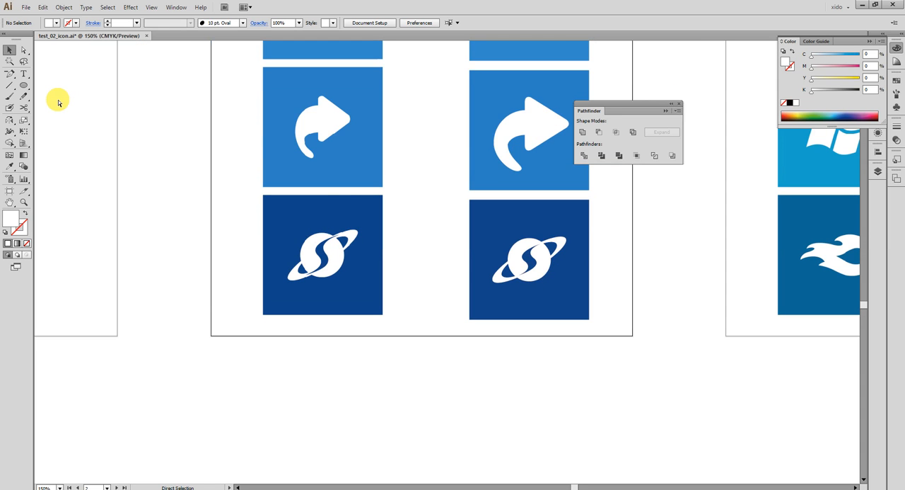
pyautogui.moveTo(710, 329); pyautogui.dragTo(269, 430)
pyautogui.moveTo(524, 303); pyautogui.dragTo(351, 437)
pyautogui.moveTo(355, 279); pyautogui.dragTo(356, 316)
pyautogui.moveTo(126, 90); pyautogui.dragTo(423, 262)
pyautogui.moveTo(468, 367); pyautogui.dragTo(461, 321)
pyautogui.click(893, 57)
pyautogui.moveTo(630, 103); pyautogui.dragTo(881, 191)
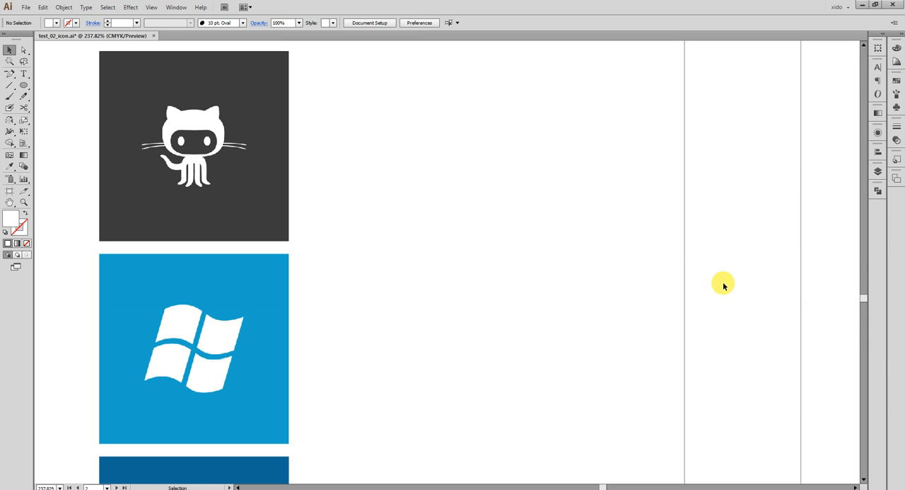
# - Draw a horizontal line about 82.7 mm long with a 1 pt black stroke beside the Windows logo, level with its middle
pyautogui.moveTo(469, 378); pyautogui.dragTo(523, 263)
pyautogui.moveTo(82, 123); pyautogui.dragTo(696, 366)
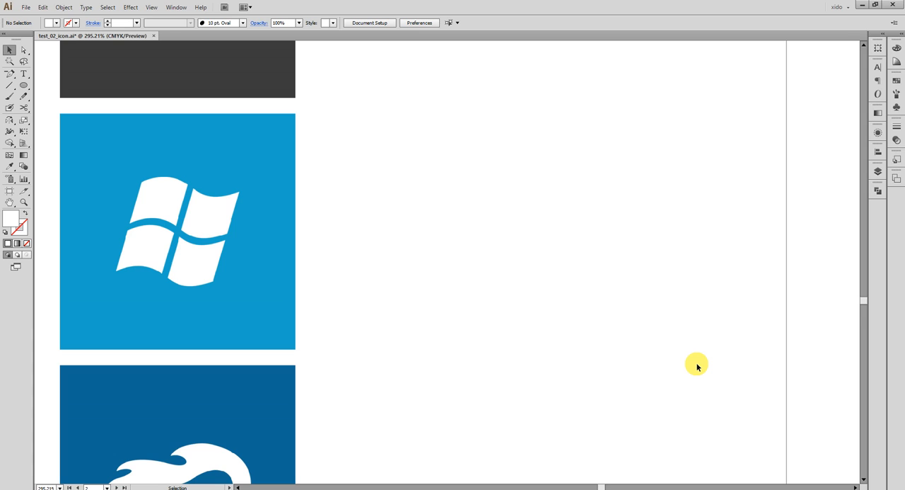
pyautogui.moveTo(616, 195); pyautogui.dragTo(644, 217)
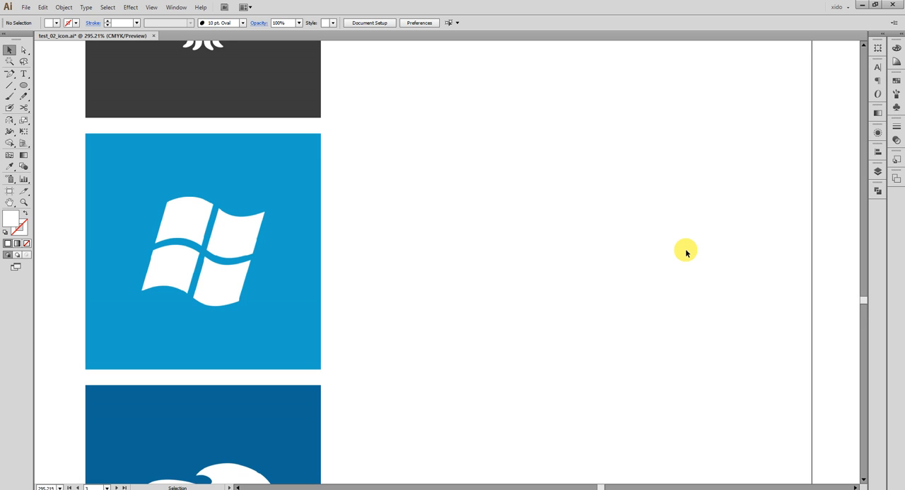
pyautogui.moveTo(647, 256); pyautogui.dragTo(600, 253)
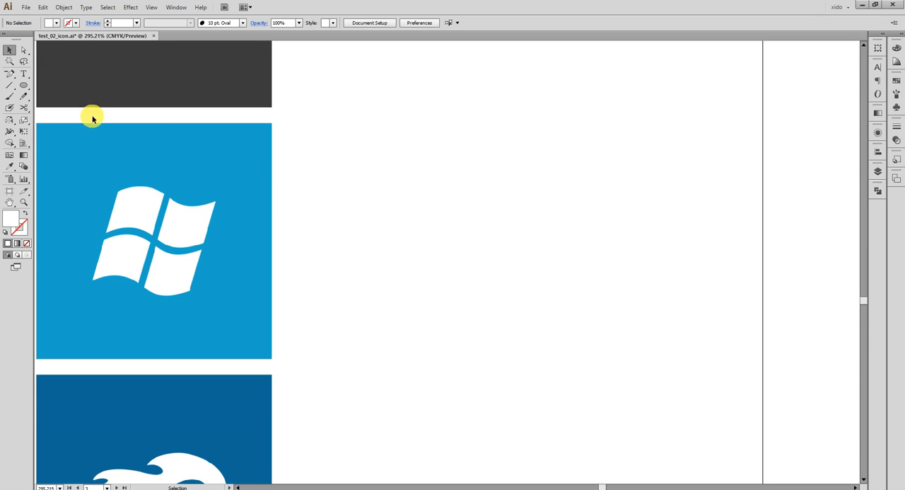
pyautogui.click(9, 85)
pyautogui.moveTo(351, 160); pyautogui.dragTo(677, 159)
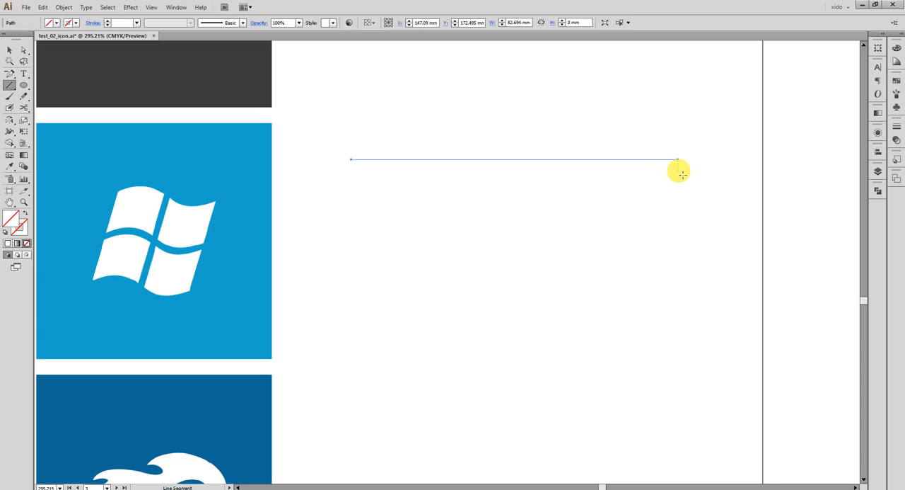
pyautogui.press('d')
pyautogui.press('v')
pyautogui.click(625, 180)
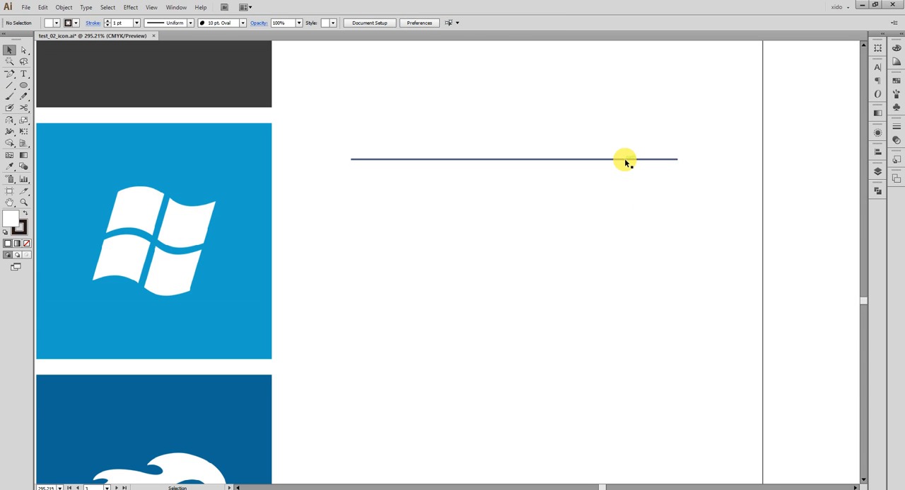
pyautogui.moveTo(626, 161); pyautogui.dragTo(633, 247)
pyautogui.press('\\')
pyautogui.click(662, 306)
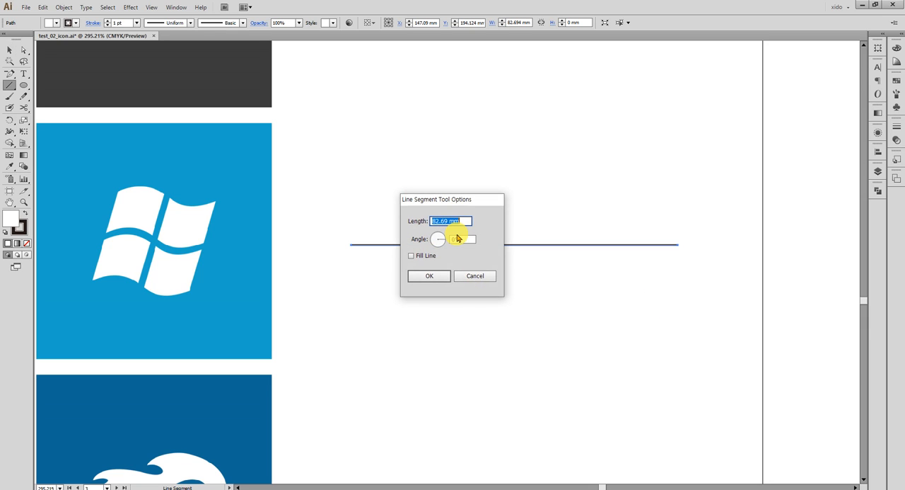
pyautogui.click(480, 273)
# - Make a copy of the horizontal line rotated 90° about its centre to form crossing centre lines
pyautogui.press('Return')
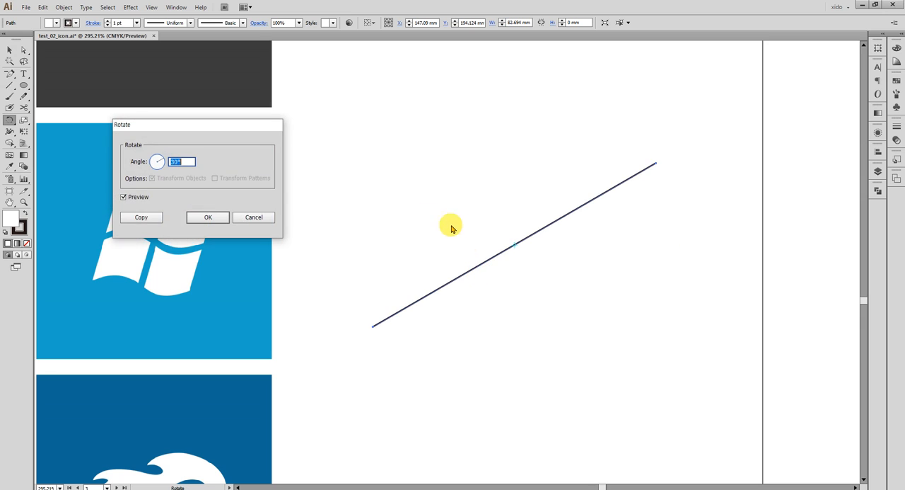
pyautogui.click(145, 215)
pyautogui.click(9, 50)
pyautogui.click(380, 163)
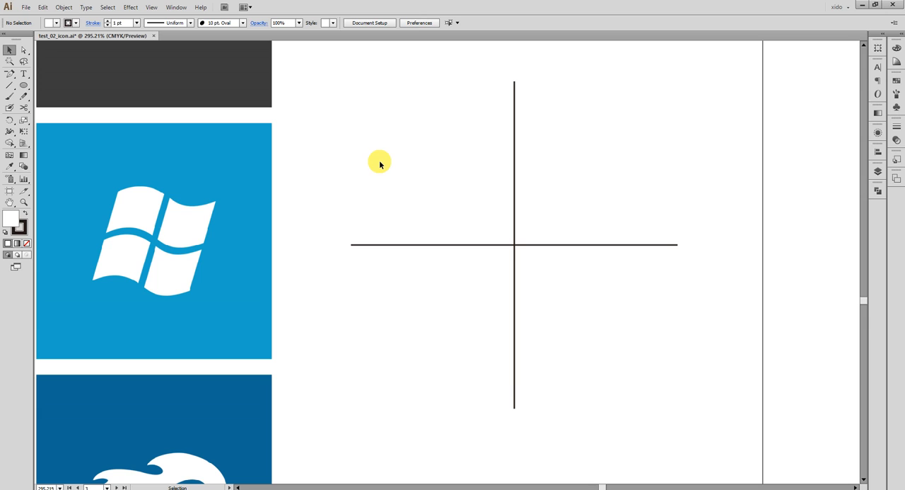
# - Copy the vertical line to each side, about 22 mm apart, and distribute the three lines evenly by their horizontal centres
pyautogui.moveTo(514, 163); pyautogui.dragTo(602, 175)
pyautogui.moveTo(647, 174); pyautogui.dragTo(361, 130)
pyautogui.click(877, 151)
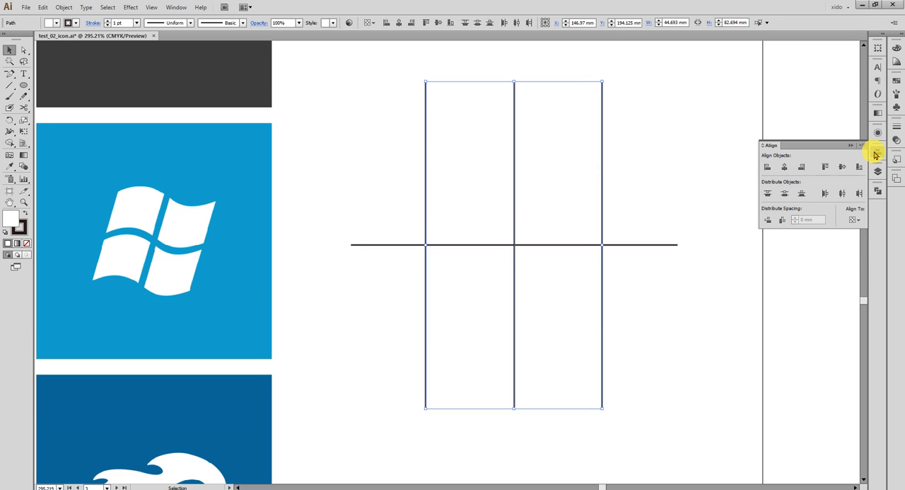
pyautogui.click(841, 193)
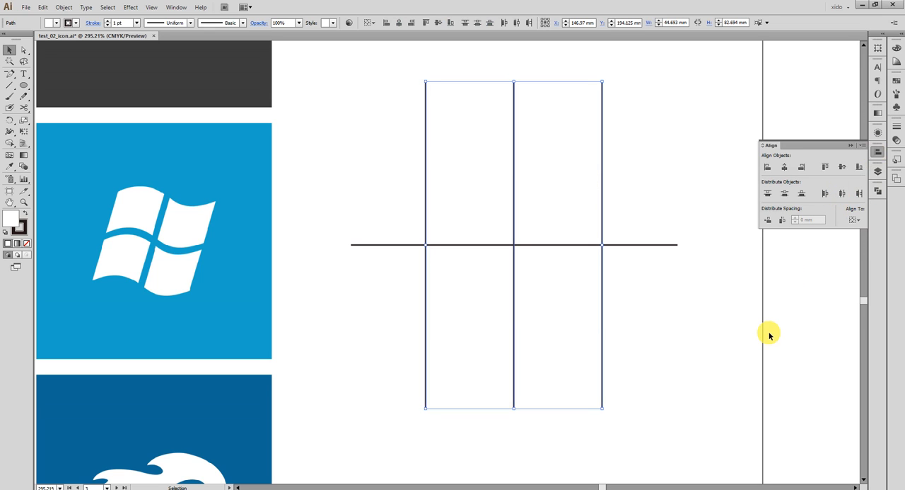
# - Scale the three vertical lines about their centre to about 33.3 × 61.6 mm and add a copy of them rotated 90°
pyautogui.moveTo(515, 84); pyautogui.dragTo(515, 123)
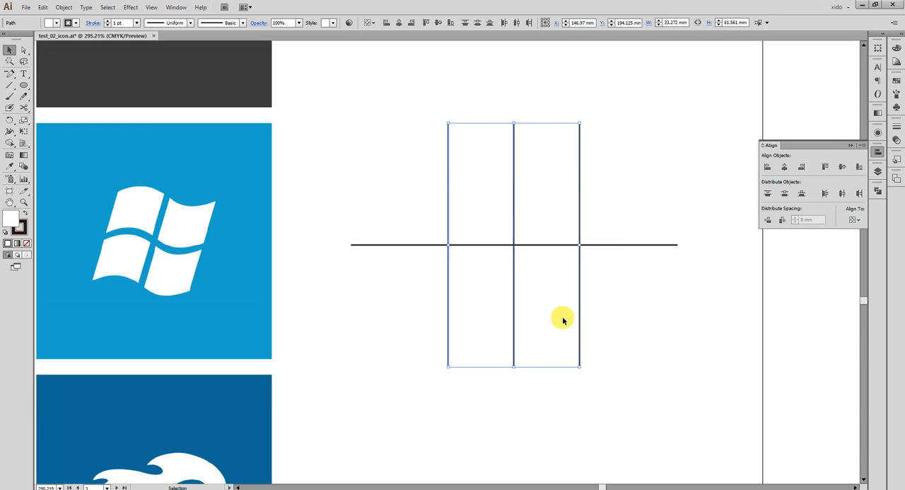
pyautogui.press('r')
pyautogui.press('Return')
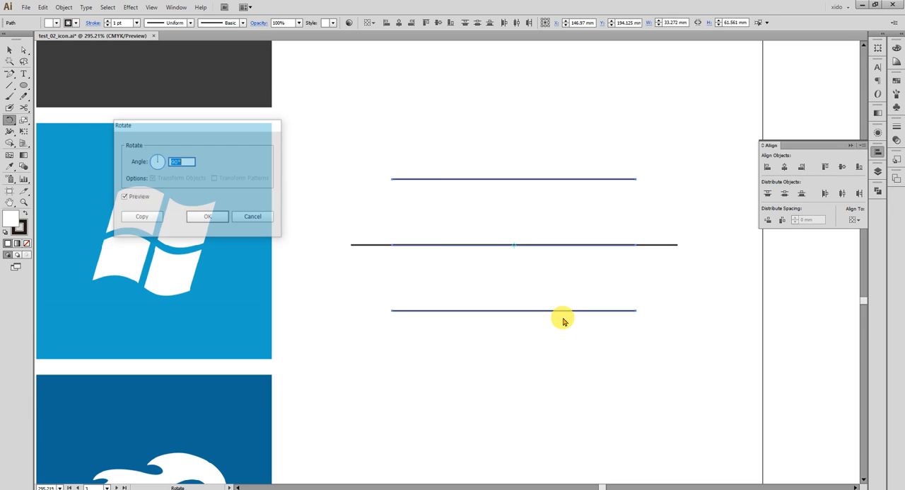
pyautogui.click(145, 218)
pyautogui.click(9, 50)
pyautogui.click(413, 276)
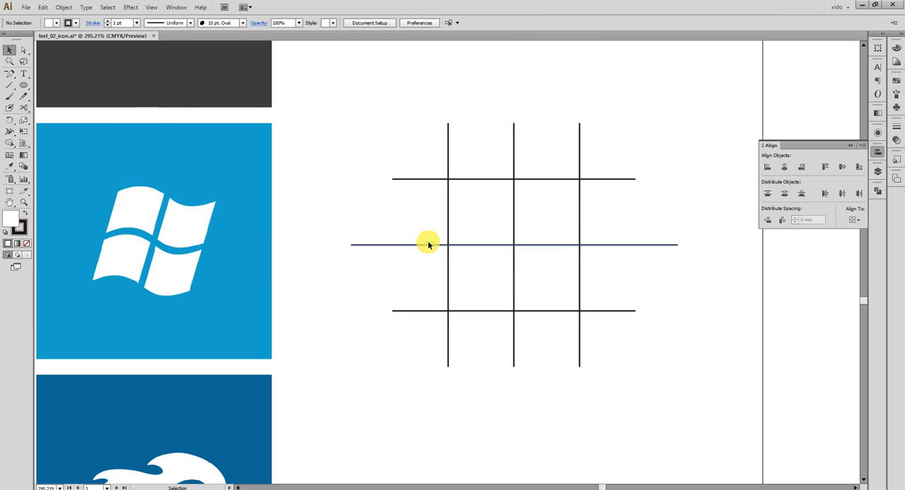
pyautogui.click(417, 181)
pyautogui.click(434, 310)
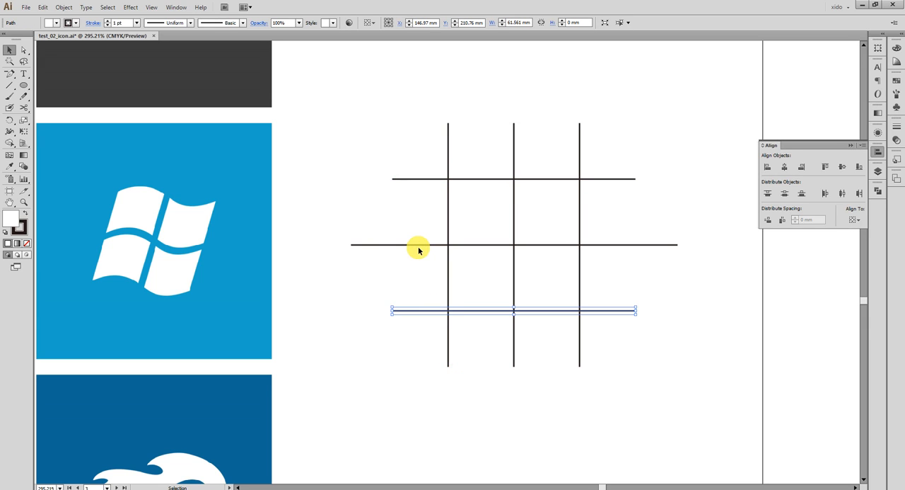
pyautogui.click(413, 208)
pyautogui.moveTo(413, 208); pyautogui.dragTo(333, 184)
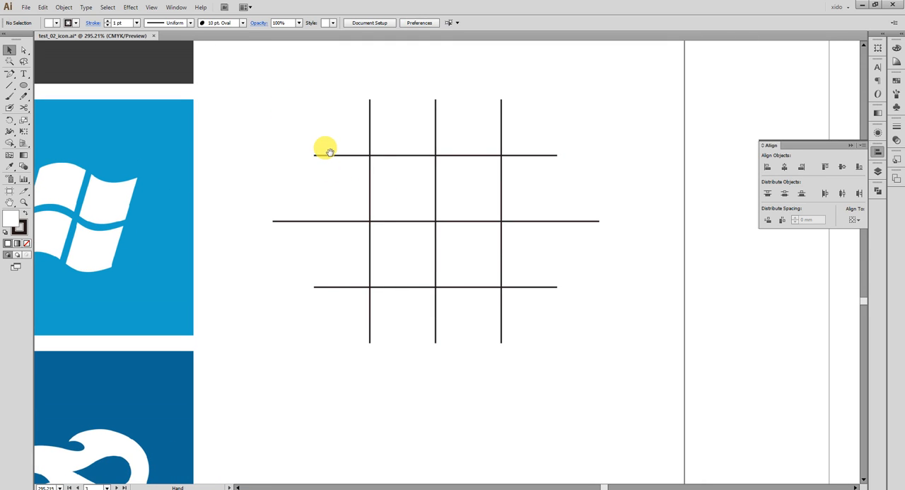
pyautogui.moveTo(331, 152); pyautogui.dragTo(348, 154)
pyautogui.moveTo(526, 270); pyautogui.dragTo(548, 270)
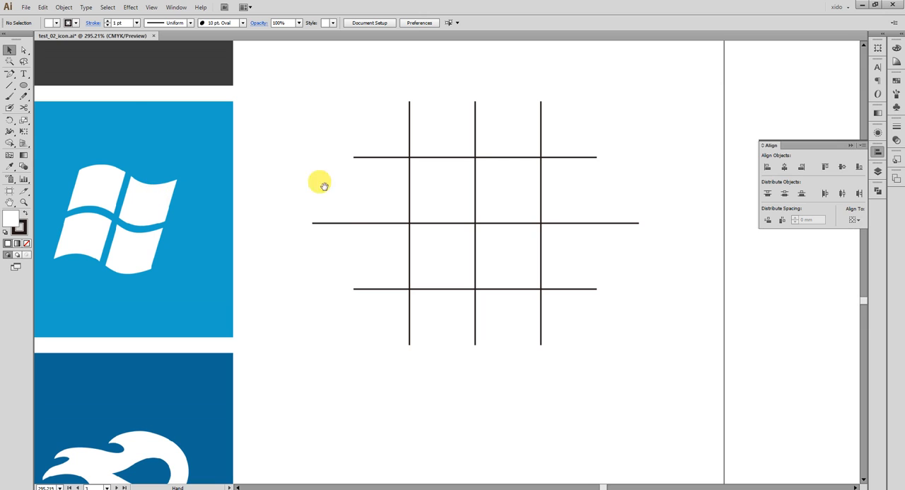
# - Give the upper horizontal grid line a light blue stroke of 60% cyan with no fill
pyautogui.moveTo(295, 86); pyautogui.dragTo(717, 352)
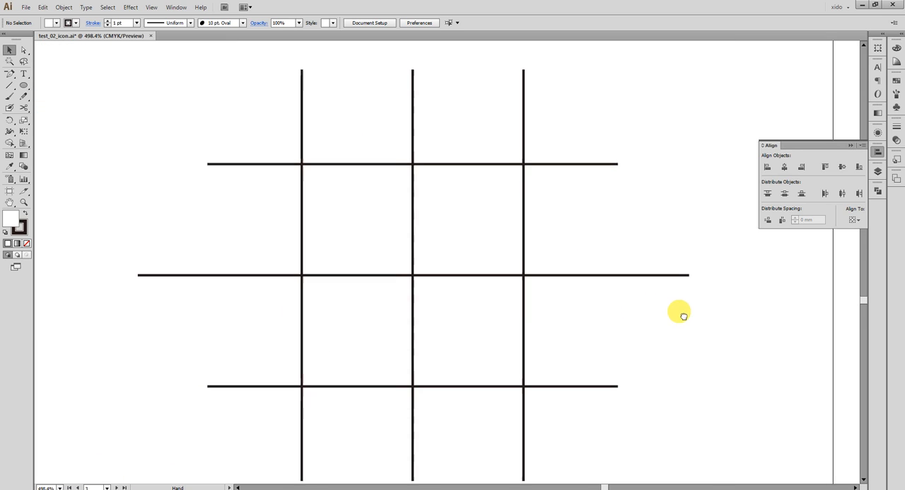
pyautogui.moveTo(297, 184); pyautogui.dragTo(217, 143)
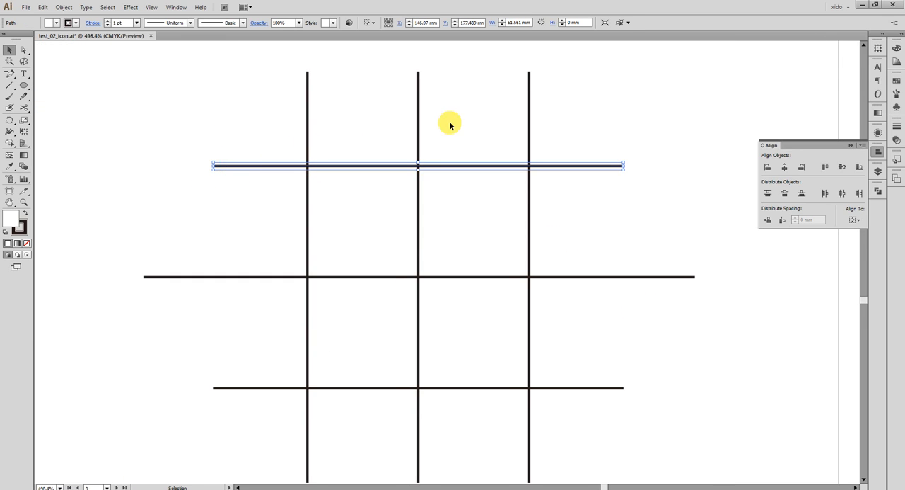
pyautogui.click(896, 48)
pyautogui.click(844, 55)
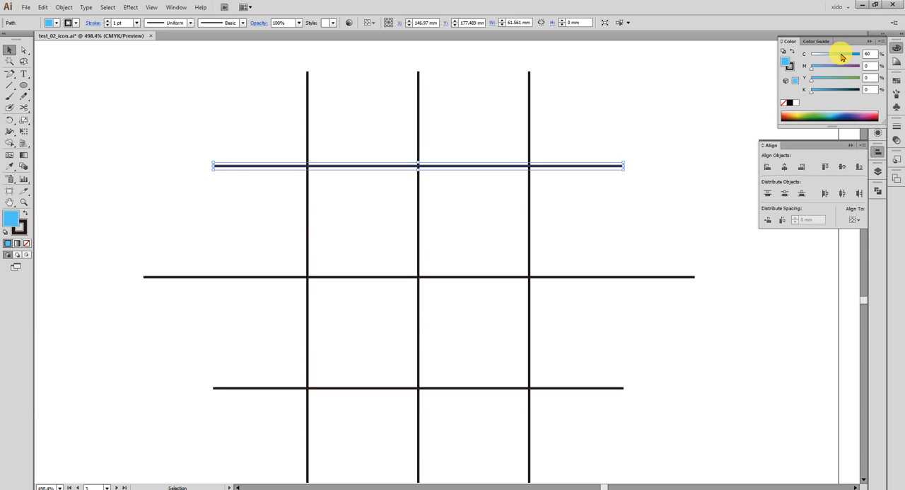
pyautogui.click(19, 232)
pyautogui.click(27, 242)
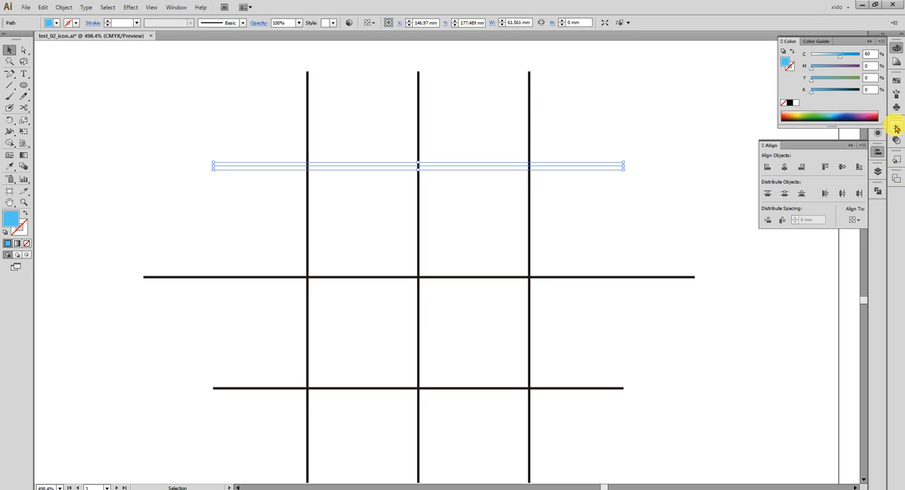
pyautogui.hotkey('shift', 'x')
# - Convert the blue line's left end point to smooth and angle its direction handle up to the right, following the reference logo's wave
pyautogui.click(23, 49)
pyautogui.moveTo(125, 106); pyautogui.dragTo(232, 181)
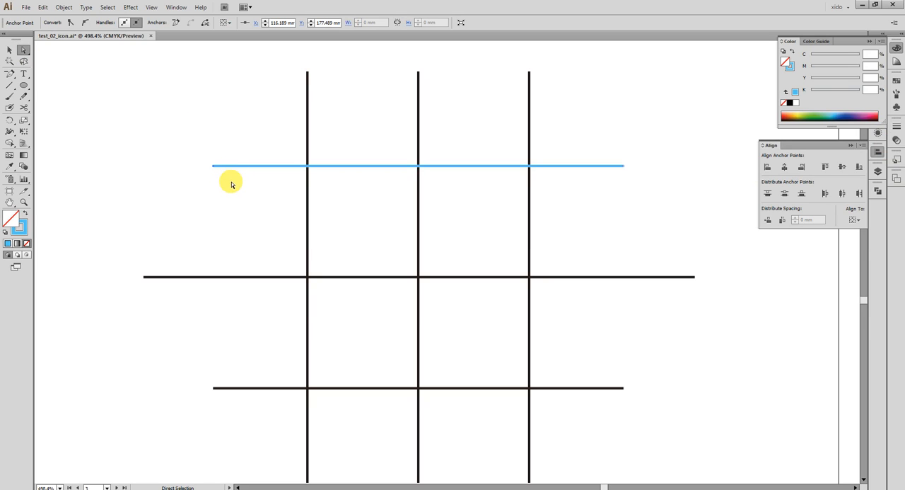
pyautogui.click(85, 25)
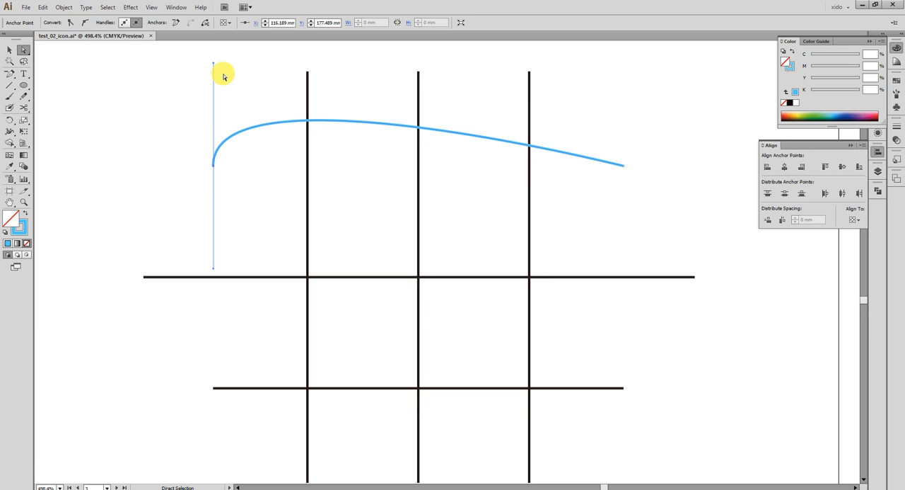
pyautogui.press('space')
pyautogui.moveTo(197, 155); pyautogui.dragTo(677, 141)
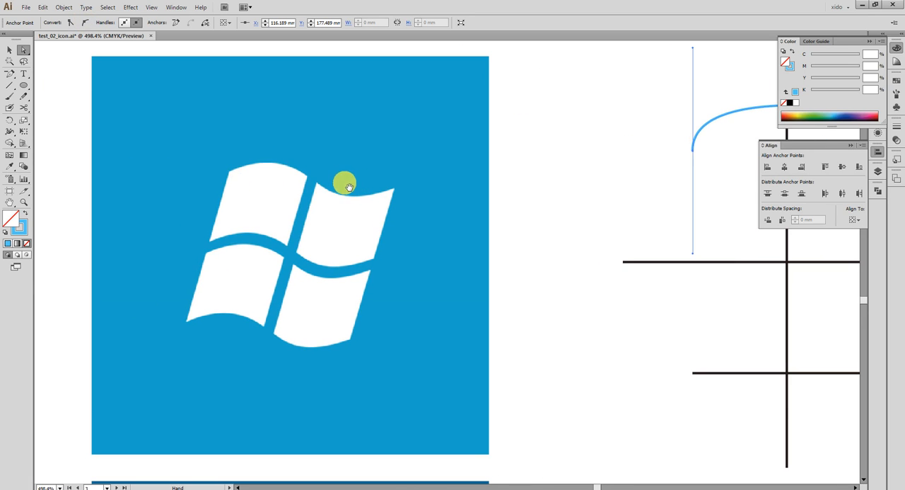
pyautogui.moveTo(560, 182); pyautogui.dragTo(80, 174)
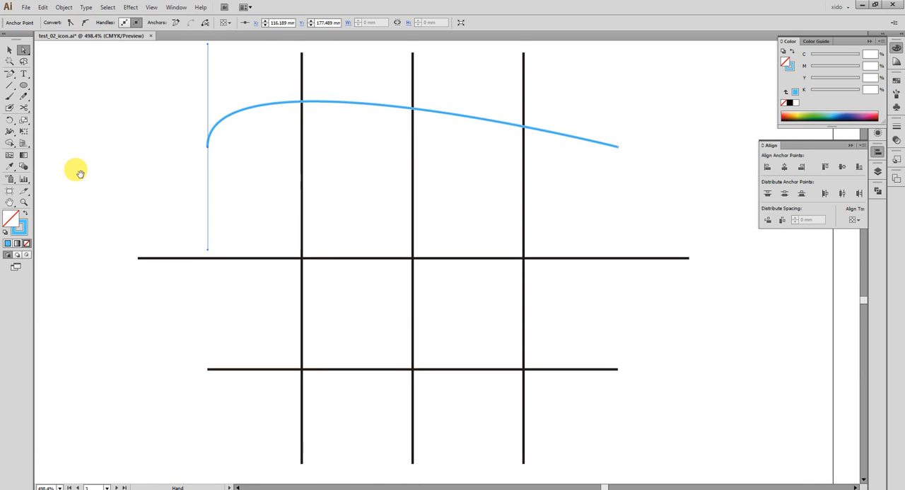
pyautogui.moveTo(208, 48); pyautogui.dragTo(313, 206)
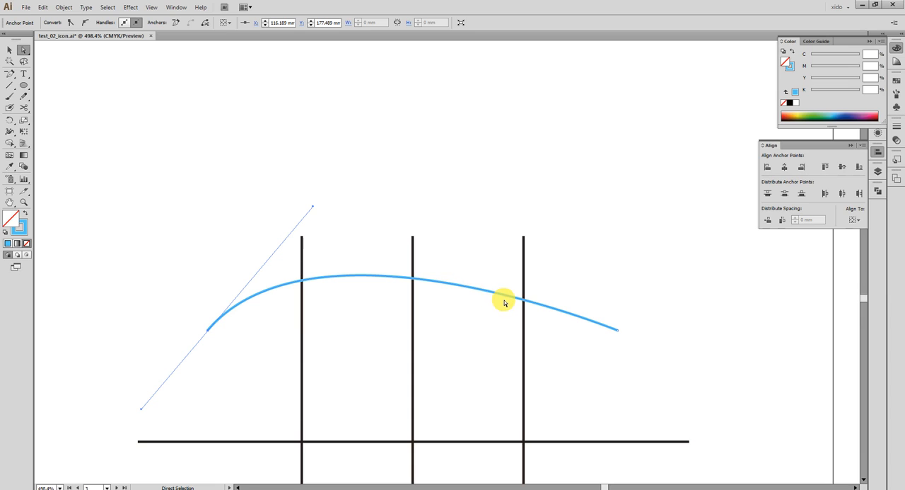
# - Convert the blue line's right end point to smooth and swing its handle down to the left to form an S-curve
pyautogui.moveTo(483, 339); pyautogui.dragTo(460, 241)
pyautogui.moveTo(662, 265); pyautogui.dragTo(578, 201)
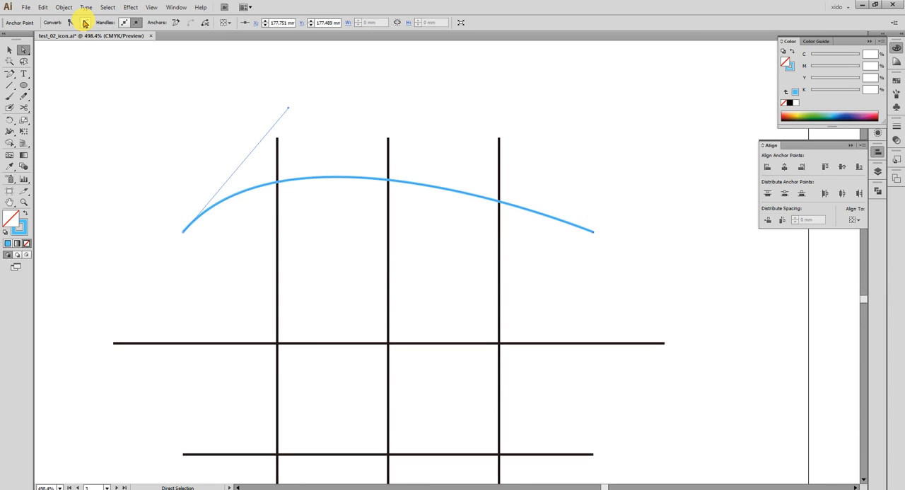
pyautogui.click(86, 24)
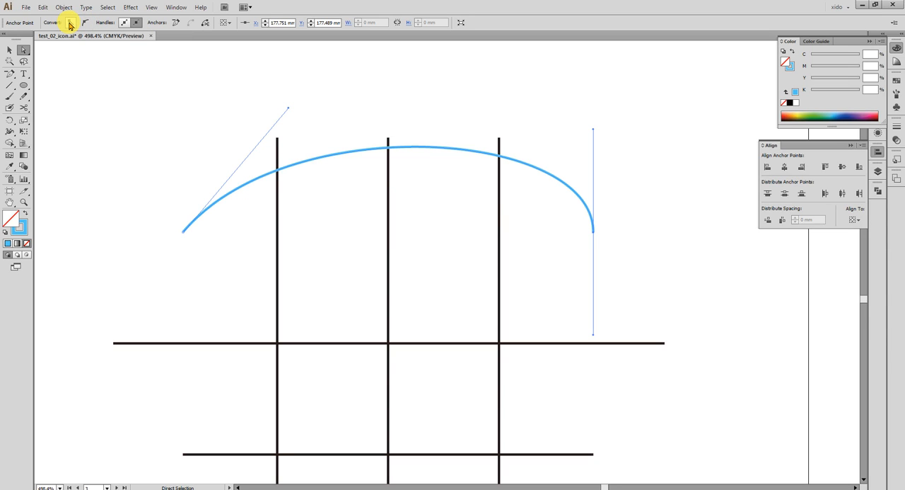
pyautogui.click(70, 25)
pyautogui.click(85, 26)
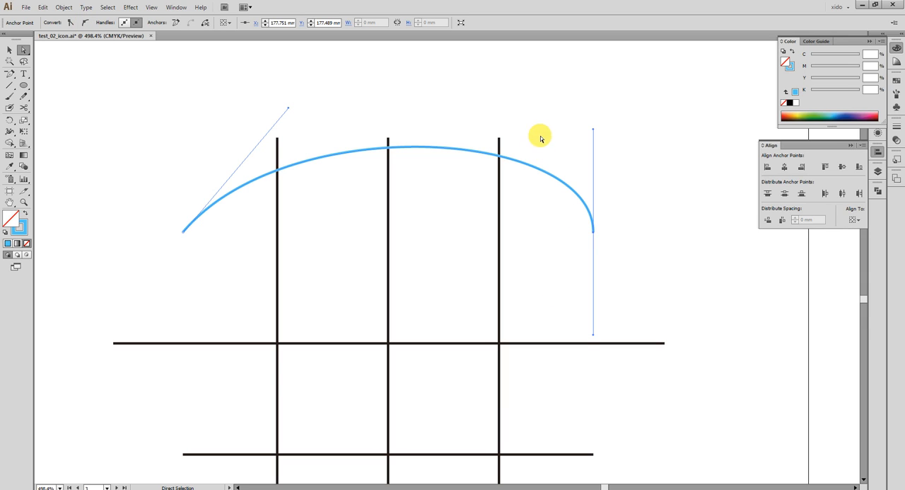
pyautogui.moveTo(592, 128); pyautogui.dragTo(542, 305)
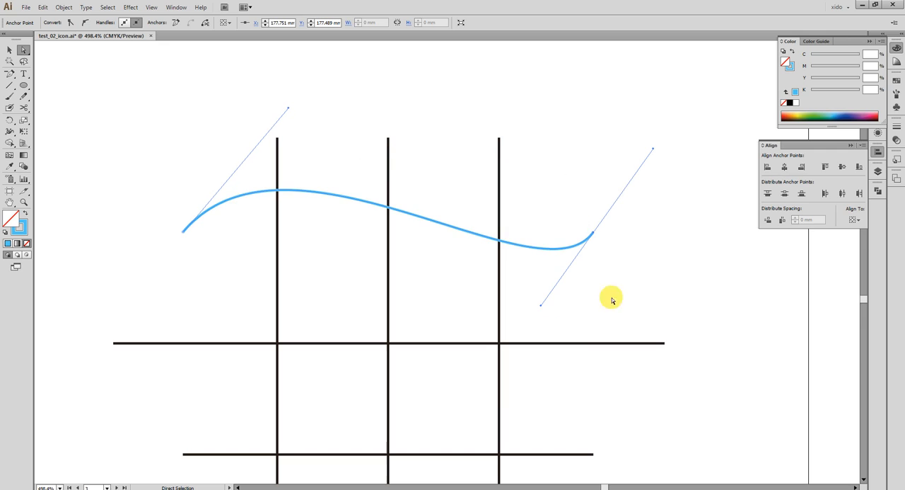
pyautogui.click(658, 288)
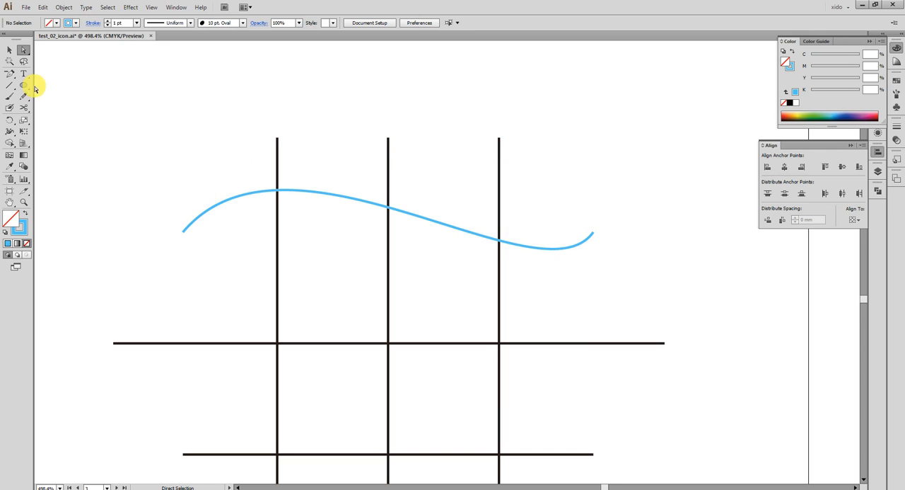
# - Draw an arc about 66.7 mm wide and 12.2 mm high above the grid with the Arc tool
pyautogui.moveTo(7, 88); pyautogui.dragTo(63, 100)
pyautogui.press('space')
pyautogui.moveTo(277, 135); pyautogui.dragTo(345, 188)
pyautogui.moveTo(191, 104); pyautogui.dragTo(627, 174)
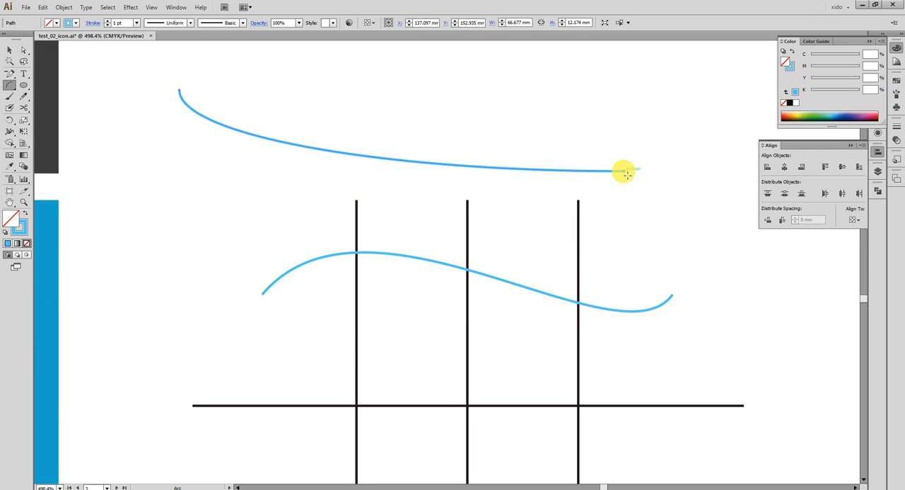
# - Reshape the arc above the grid into an S-curve about 67.4 × 10 mm using its end point and direction handles
pyautogui.moveTo(167, 77); pyautogui.dragTo(312, 148)
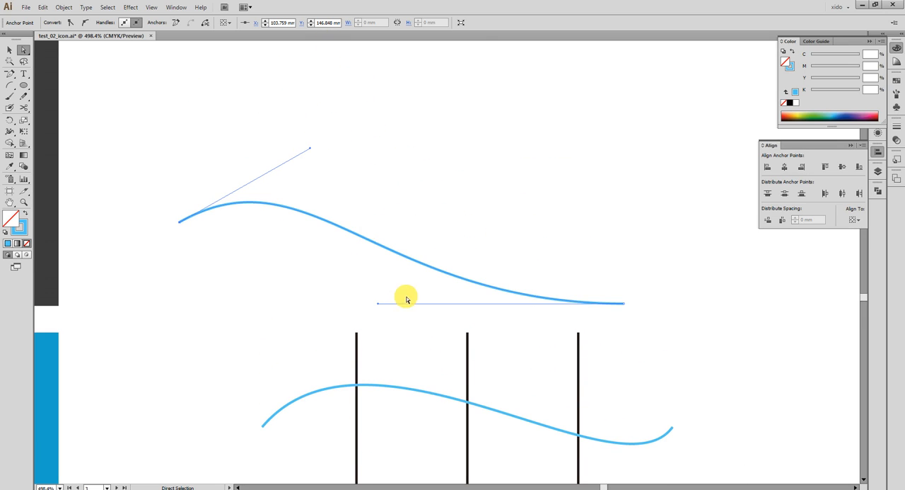
pyautogui.moveTo(624, 306); pyautogui.dragTo(630, 236)
pyautogui.moveTo(384, 241); pyautogui.dragTo(512, 331)
pyautogui.moveTo(312, 153); pyautogui.dragTo(308, 125)
pyautogui.click(460, 172)
pyautogui.moveTo(9, 87); pyautogui.dragTo(61, 98)
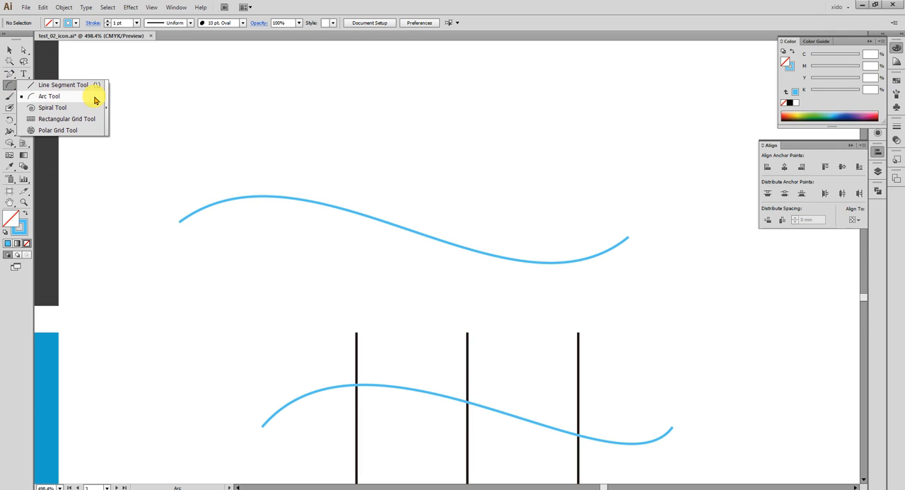
pyautogui.click(100, 99)
pyautogui.click(10, 51)
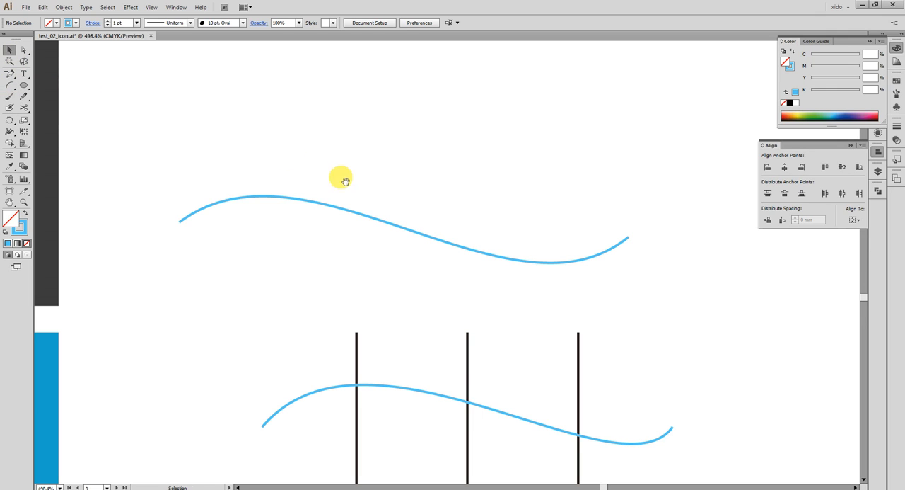
# - Delete the extra S-curve drawn above the grid
pyautogui.moveTo(445, 370); pyautogui.dragTo(414, 319)
pyautogui.click(371, 171)
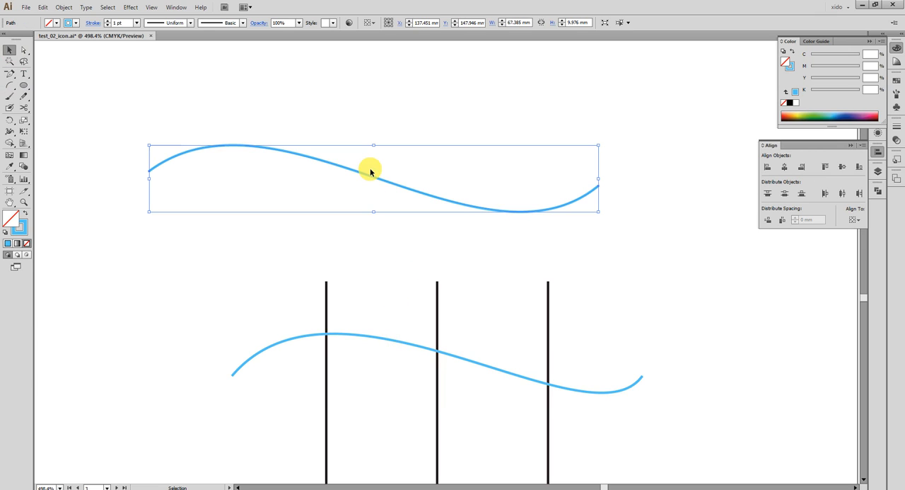
pyautogui.press('Delete')
# - Adjust both direction handles of the grid's blue curve to make an even wave about 61.6 × 8.3 mm
pyautogui.moveTo(286, 378); pyautogui.dragTo(174, 226)
pyautogui.press('a')
pyautogui.moveTo(313, 153); pyautogui.dragTo(304, 192)
pyautogui.moveTo(565, 350); pyautogui.dragTo(493, 372)
pyautogui.moveTo(304, 191); pyautogui.dragTo(337, 183)
pyautogui.hotkey('ctrl', 'z')
pyautogui.moveTo(492, 370); pyautogui.dragTo(474, 376)
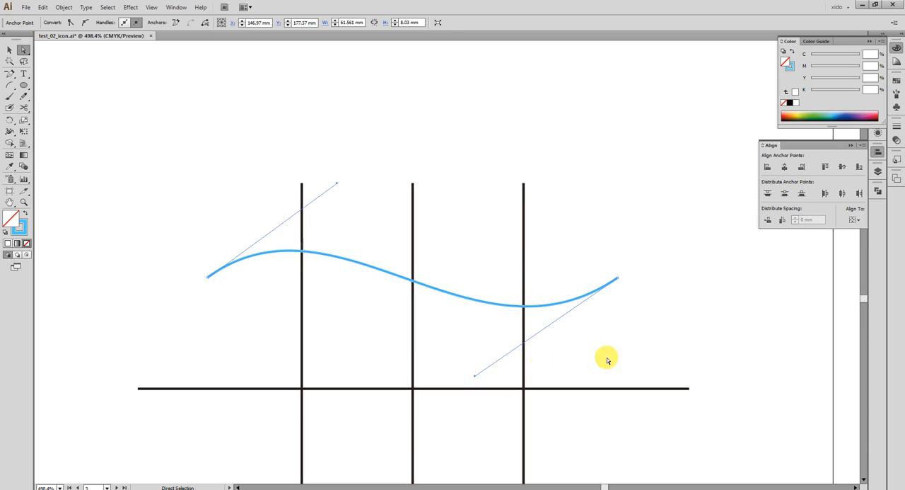
pyautogui.click(657, 351)
# - Copy the blue wave down onto the middle horizontal line and repeat the copy at the same spacing for the lower line
pyautogui.press('space')
pyautogui.moveTo(644, 338); pyautogui.dragTo(612, 275)
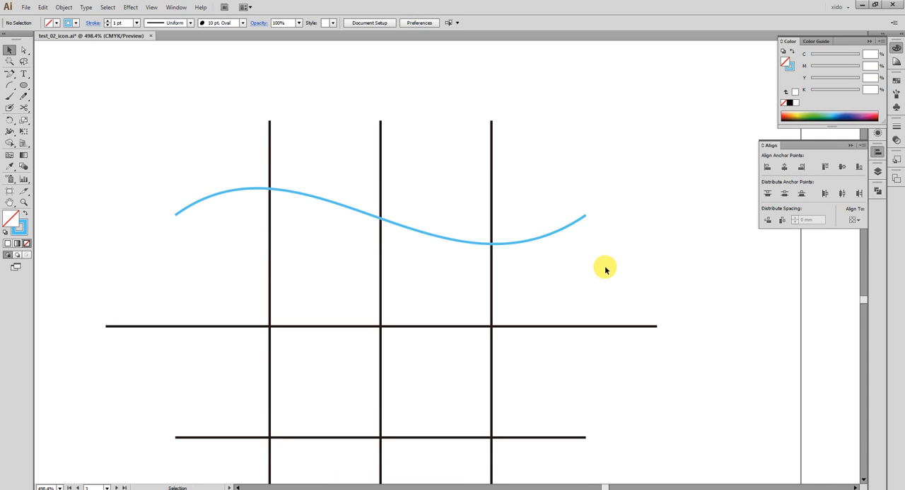
pyautogui.press('space')
pyautogui.moveTo(574, 269)
pyautogui.mouseDown()
pyautogui.moveTo(580, 191)
pyautogui.moveTo(568, 174)
pyautogui.moveTo(584, 273)
pyautogui.mouseUp()
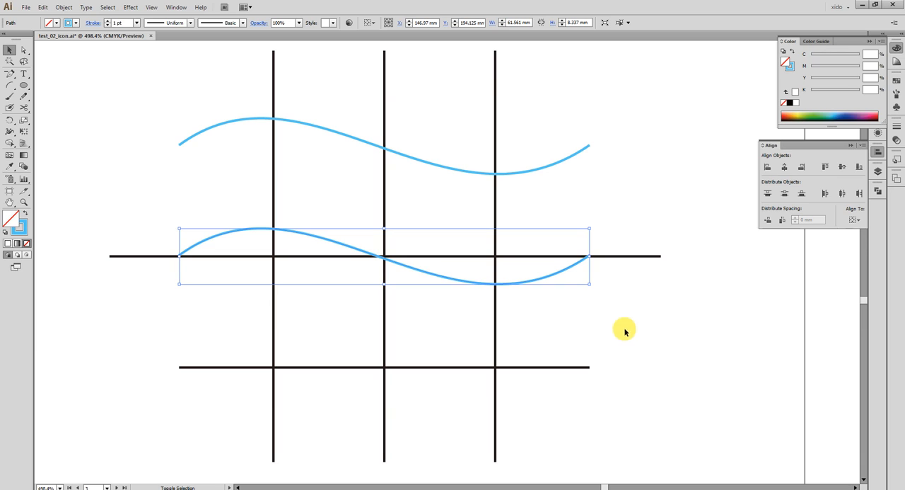
pyautogui.hotkey('ctrl', 'd')
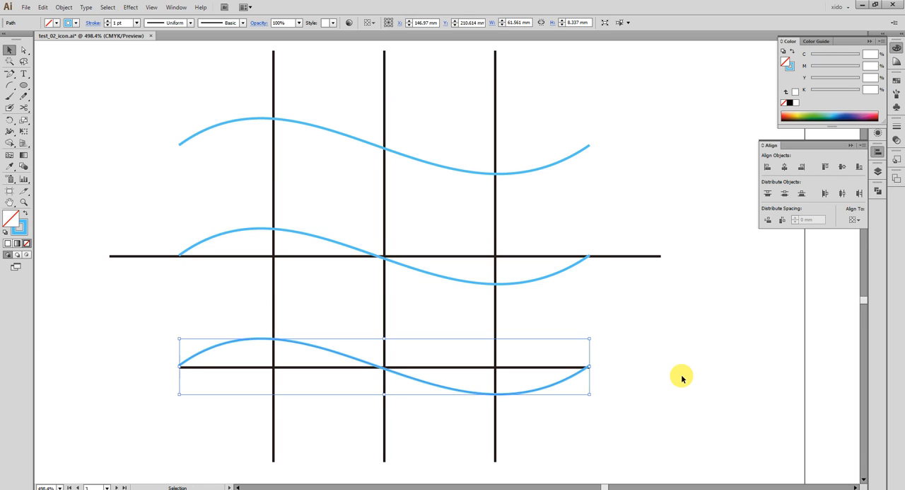
# - Delete the straight line under the lowest wave and group the three blue waves
pyautogui.moveTo(552, 376); pyautogui.dragTo(553, 344)
pyautogui.press('Delete')
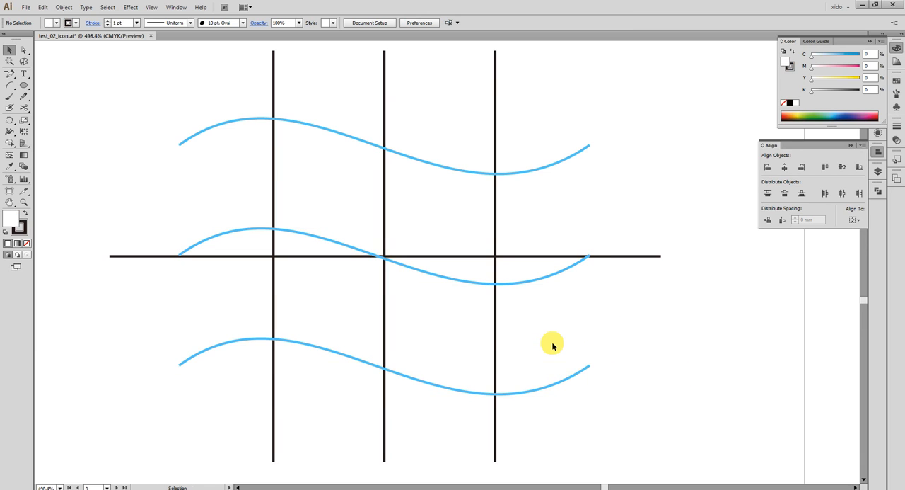
pyautogui.moveTo(612, 408); pyautogui.dragTo(559, 333)
pyautogui.keyDown('shift'); pyautogui.click(538, 277); pyautogui.keyUp('shift')
pyautogui.keyDown('shift'); pyautogui.click(536, 165); pyautogui.keyUp('shift')
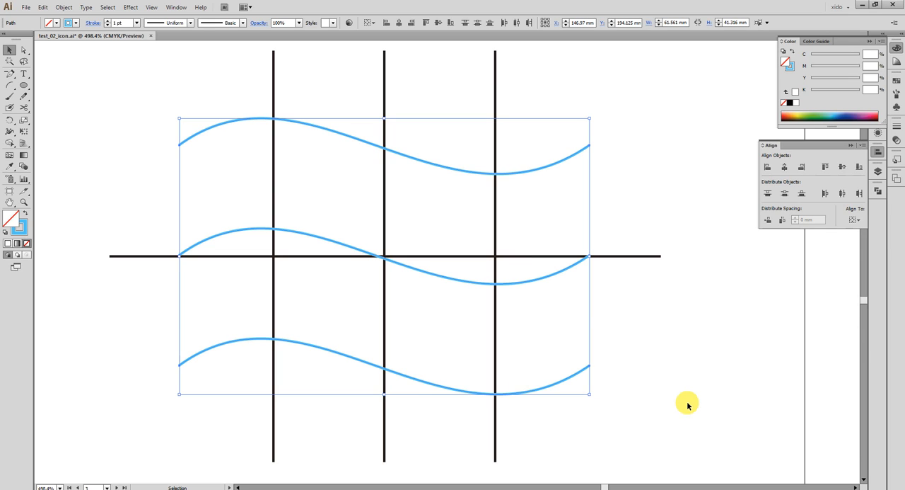
pyautogui.hotkey('ctrl', 'g')
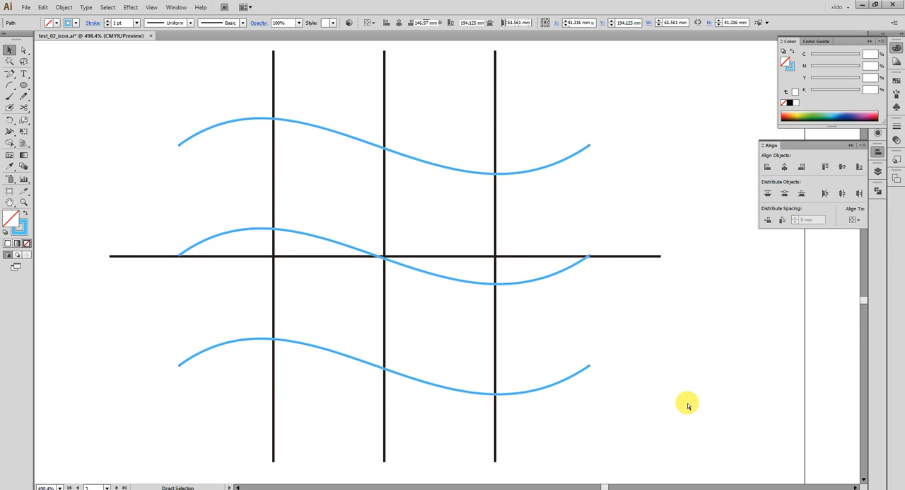
pyautogui.click(721, 386)
# - Try tilting the three vertical lines clockwise together with the Rotate tool
pyautogui.moveTo(263, 74); pyautogui.dragTo(545, 100)
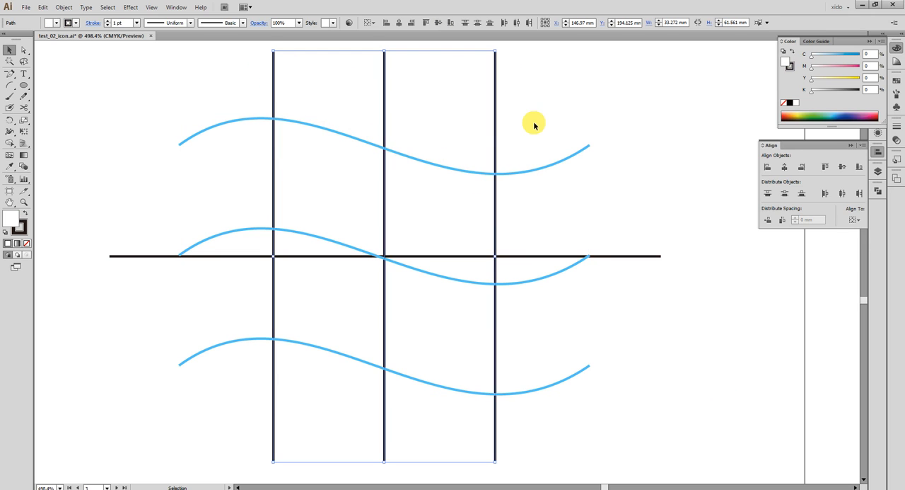
pyautogui.click(11, 120)
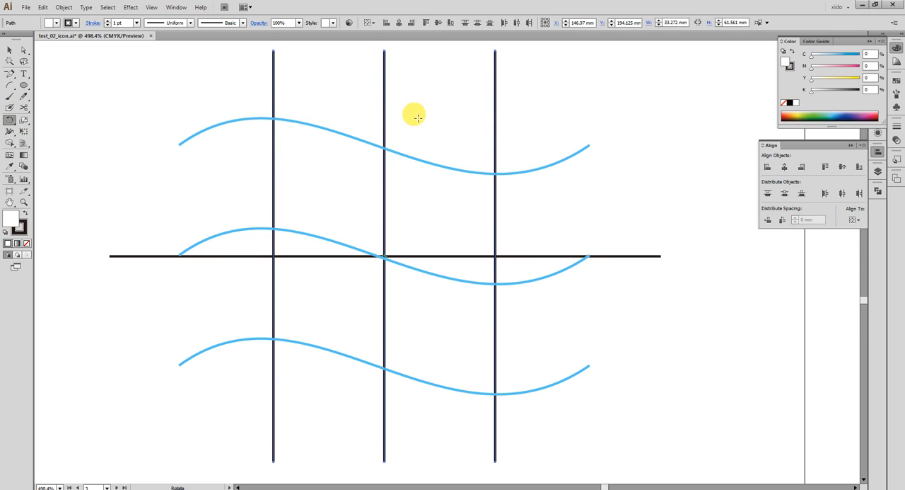
pyautogui.moveTo(503, 77); pyautogui.dragTo(601, 107)
pyautogui.moveTo(668, 221); pyautogui.dragTo(676, 180)
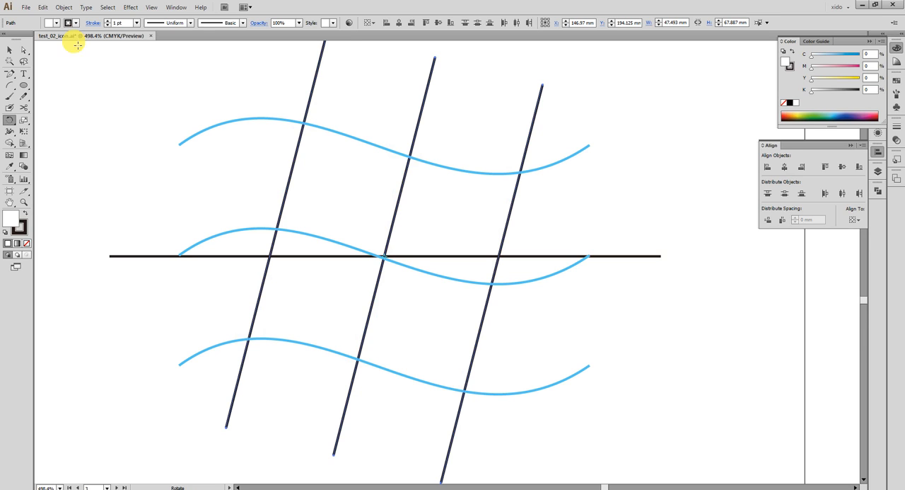
pyautogui.click(14, 57)
pyautogui.hotkey('ctrl', 'z')
pyautogui.hotkey('ctrl', 'z')
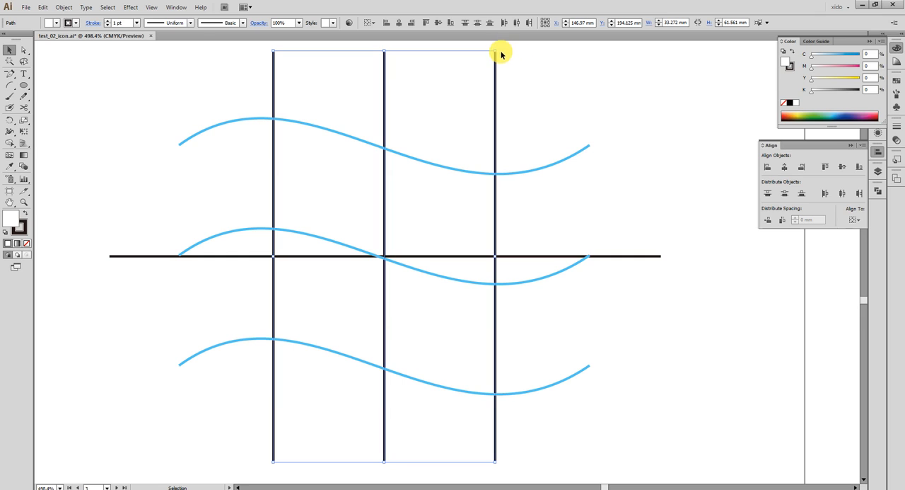
# - Tilt the three vertical lines clockwise to about 46.1 × 67.4 mm overall, matching the slant of the reference Windows logo
pyautogui.moveTo(502, 51); pyautogui.dragTo(591, 78)
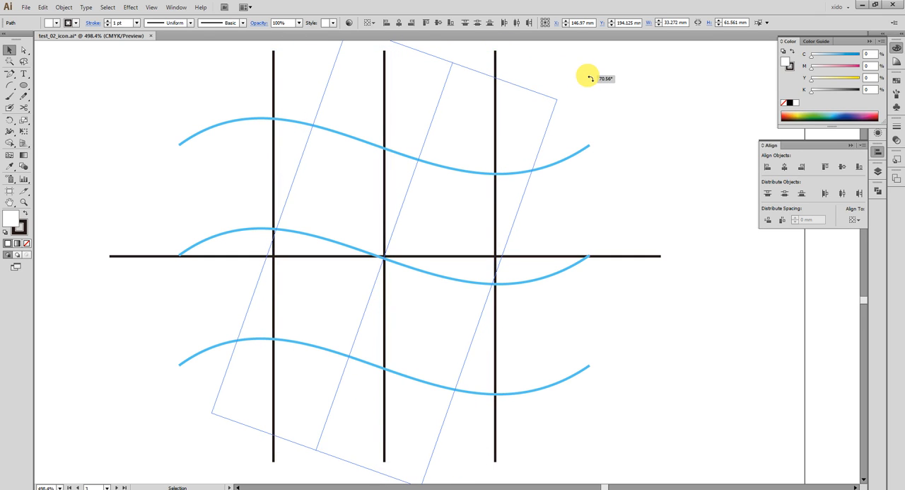
pyautogui.moveTo(591, 77); pyautogui.dragTo(583, 78)
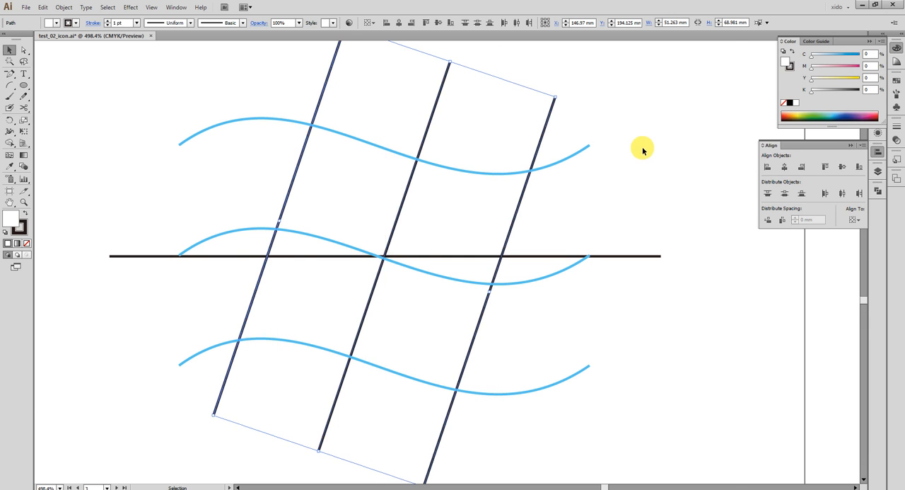
pyautogui.hotkey('ctrl', '-')
pyautogui.press('space')
pyautogui.moveTo(208, 270); pyautogui.dragTo(626, 184)
pyautogui.moveTo(514, 299); pyautogui.dragTo(364, 323)
pyautogui.hotkey('ctrl', '-')
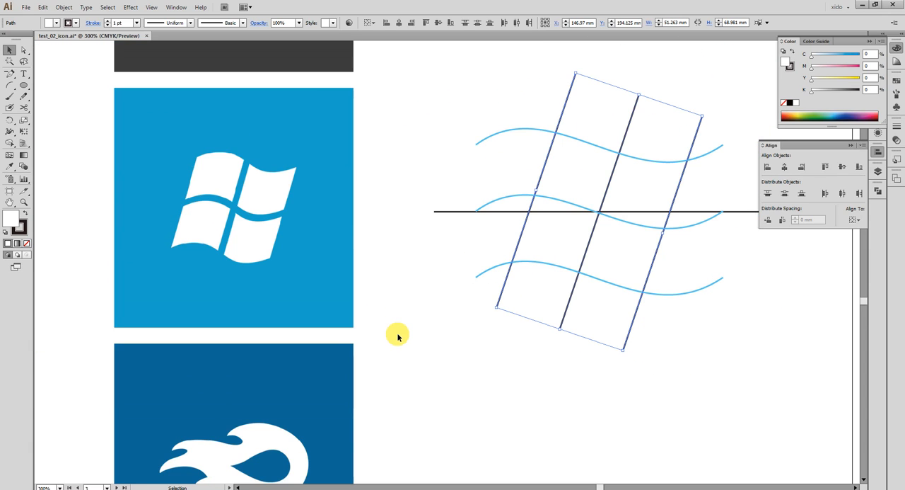
pyautogui.moveTo(625, 355); pyautogui.dragTo(641, 358)
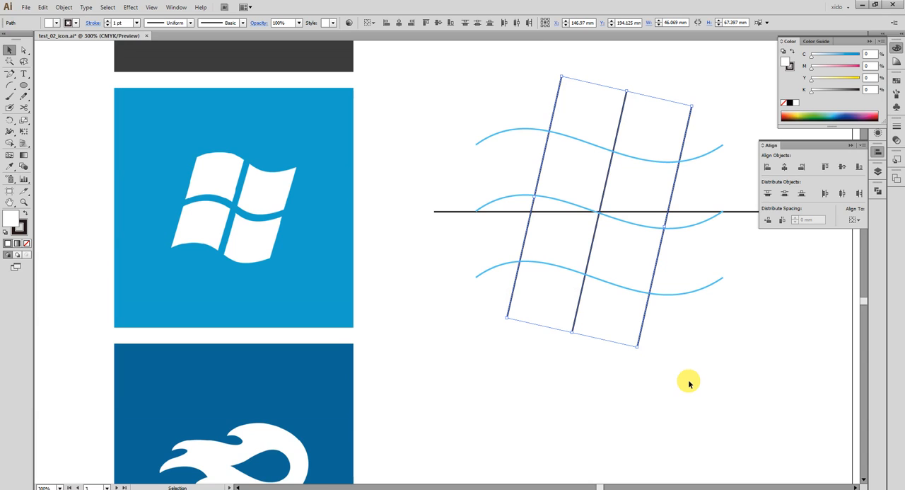
pyautogui.click(690, 380)
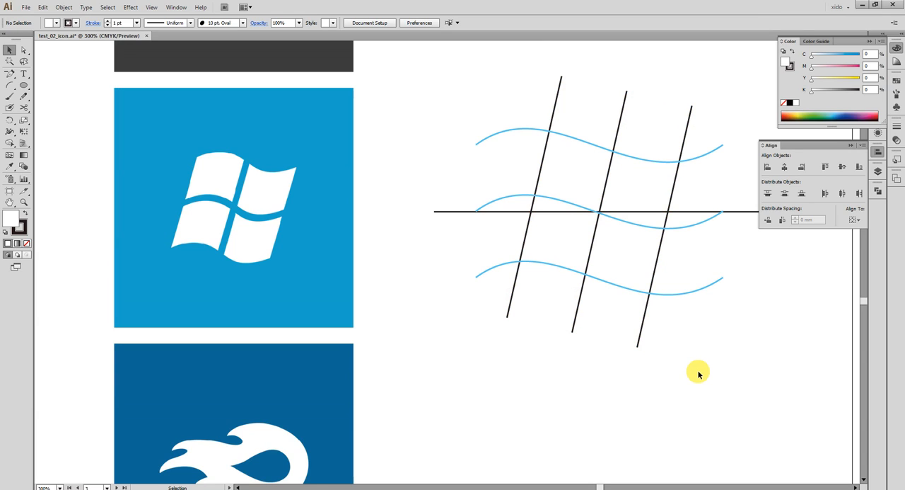
# - Delete the straight horizontal line behind the middle wave and ungroup the three blue waves
pyautogui.moveTo(732, 322); pyautogui.dragTo(654, 334)
pyautogui.moveTo(692, 261); pyautogui.dragTo(664, 200)
pyautogui.press('Delete')
pyautogui.moveTo(676, 262); pyautogui.dragTo(640, 231)
pyautogui.click(654, 249)
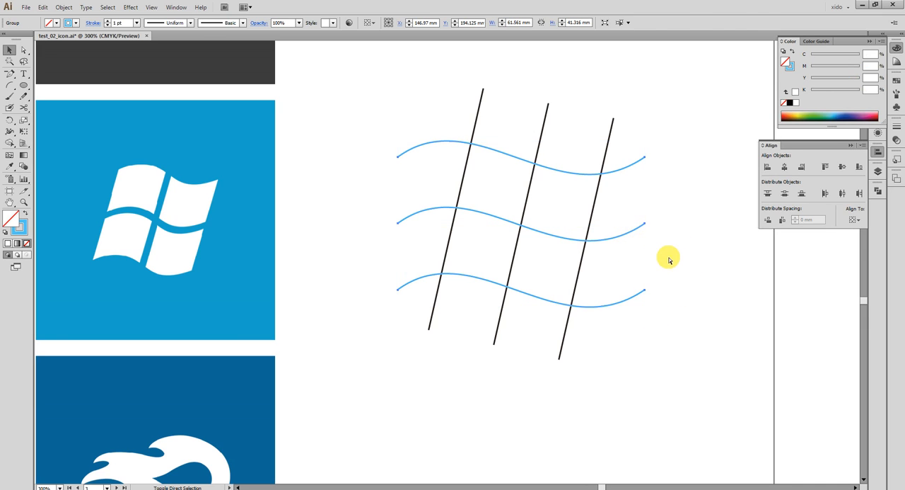
# - Thicken the stroke of the middle blue wave only, approximating the gap between the logo's panes
pyautogui.moveTo(677, 253); pyautogui.dragTo(630, 215)
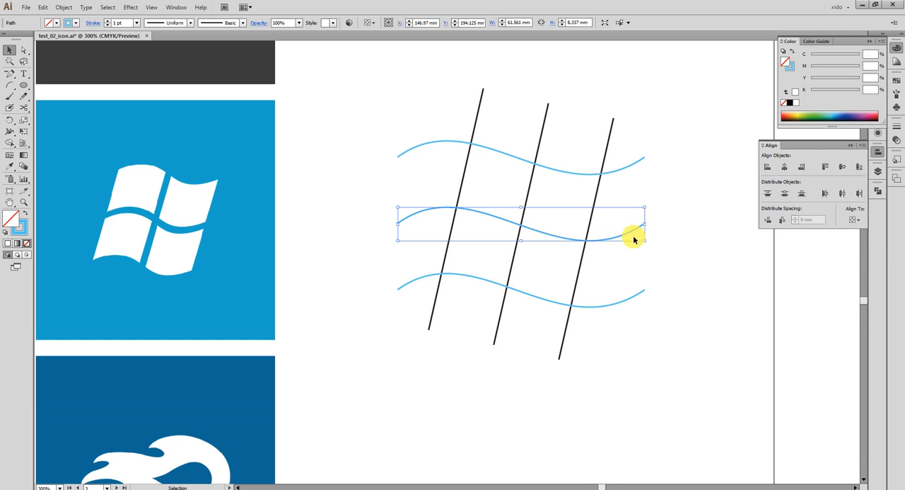
pyautogui.click(897, 128)
pyautogui.click(814, 130)
pyautogui.click(813, 129)
pyautogui.click(813, 129)
pyautogui.click(817, 132)
pyautogui.click(817, 132)
# - Set the stroke weight of the slanted centre line and the middle wave to 7 pt
pyautogui.click(534, 104)
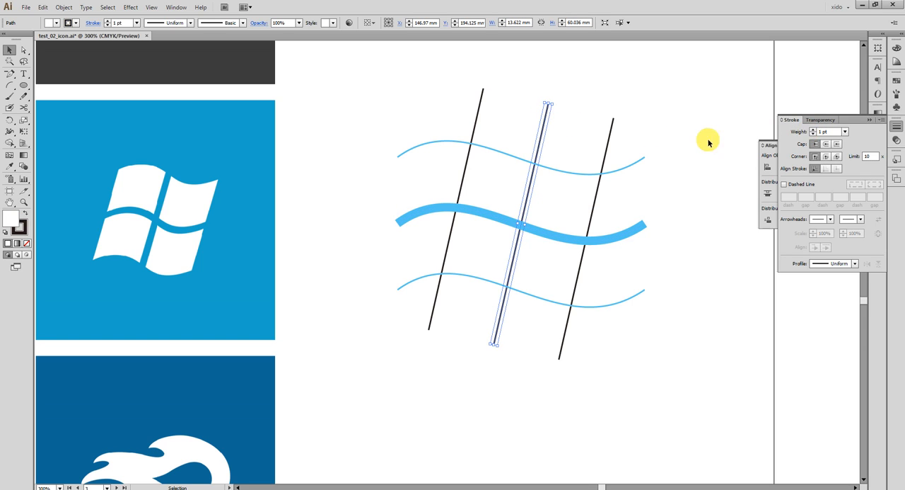
pyautogui.click(814, 132)
pyautogui.click(813, 132)
pyautogui.click(814, 131)
pyautogui.click(813, 132)
pyautogui.click(813, 132)
pyautogui.click(813, 131)
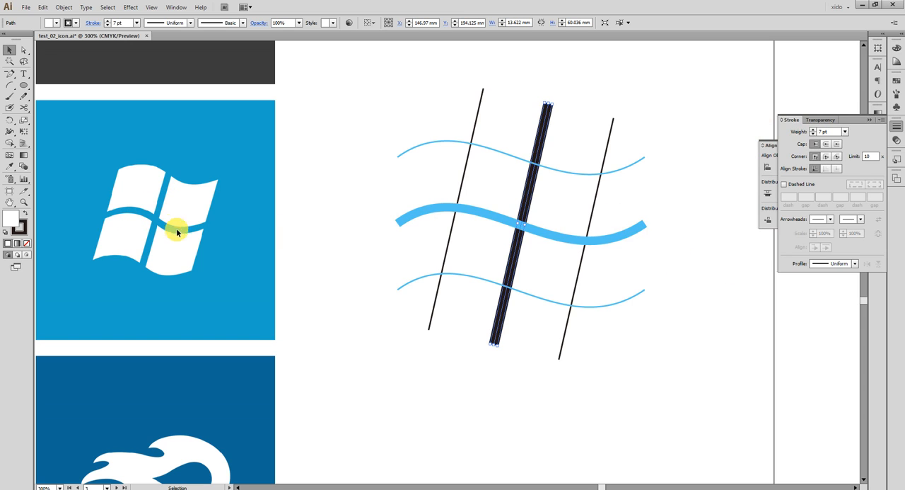
pyautogui.click(495, 212)
pyautogui.click(814, 131)
pyautogui.click(814, 131)
pyautogui.click(814, 131)
pyautogui.click(814, 131)
pyautogui.click(815, 131)
pyautogui.click(814, 131)
pyautogui.click(814, 131)
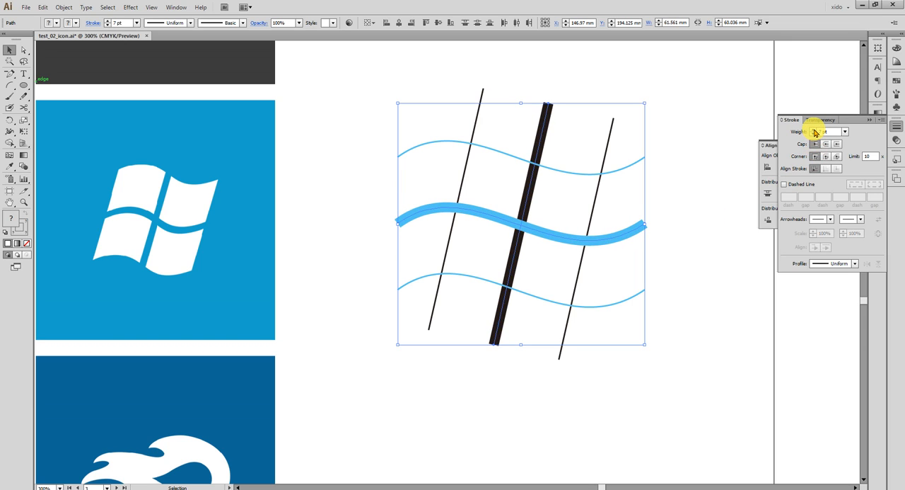
# - Expand the fill and stroke of the thick centre line and wave, unite them and check the shape in outline view
pyautogui.click(64, 7)
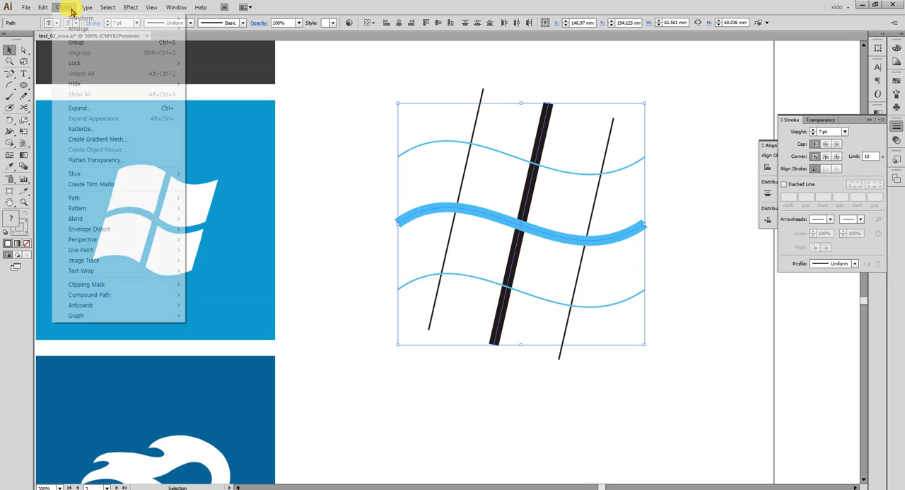
pyautogui.click(120, 108)
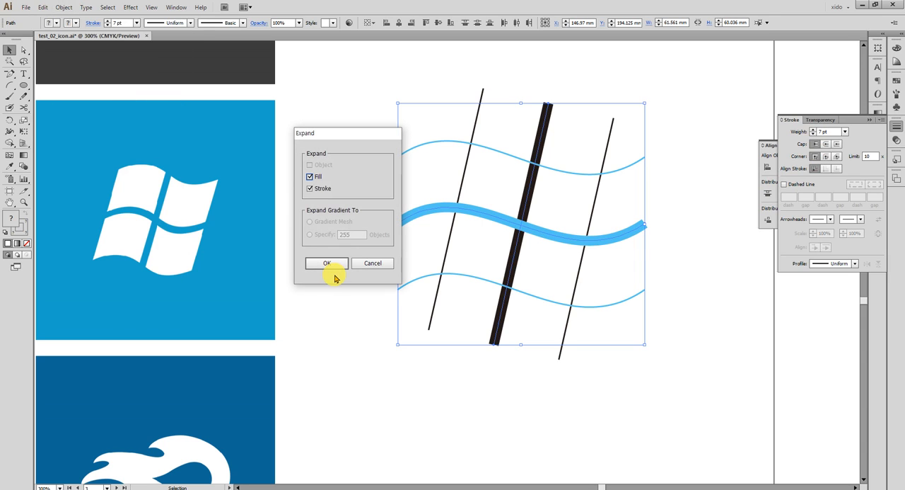
pyautogui.click(326, 263)
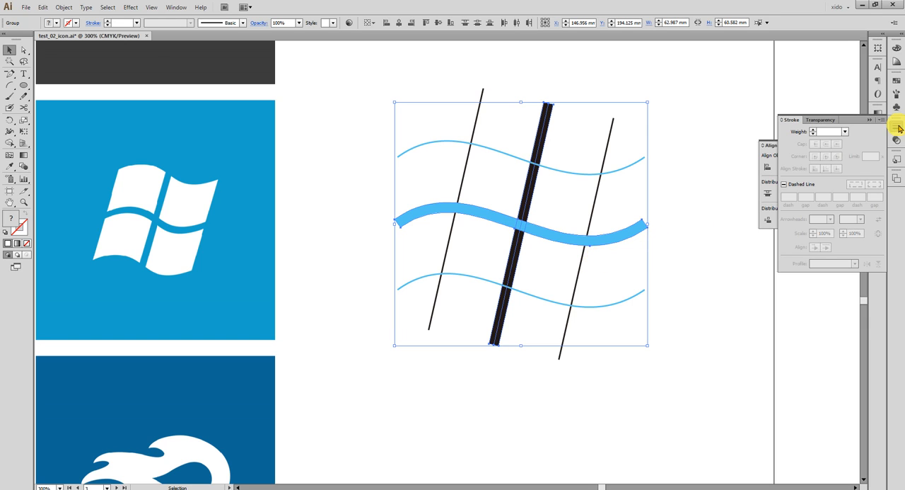
pyautogui.click(896, 132)
pyautogui.click(877, 189)
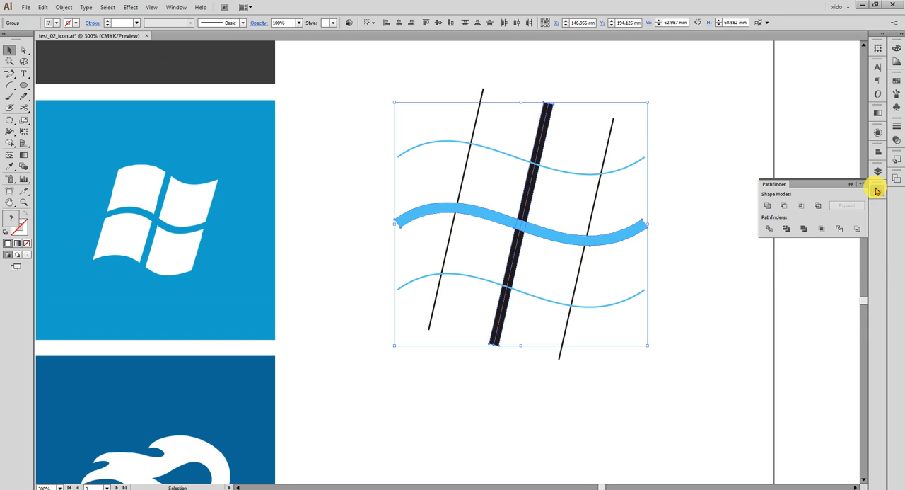
pyautogui.click(766, 206)
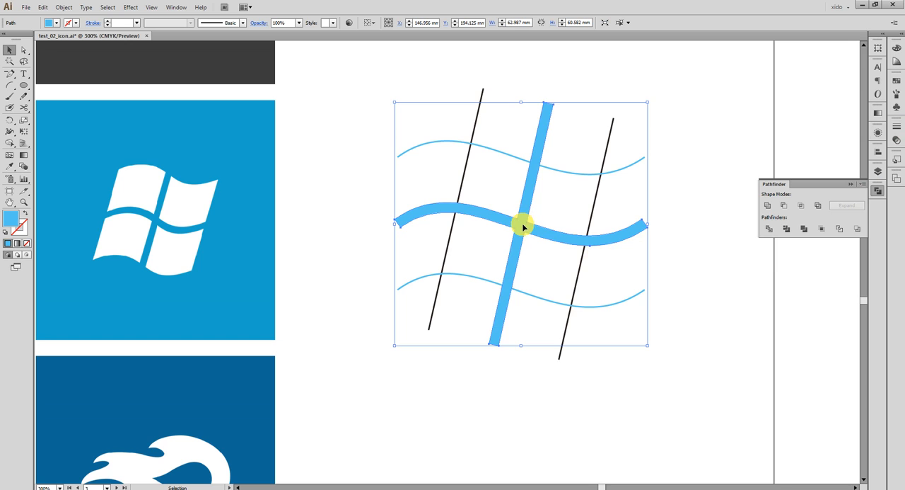
pyautogui.press('a')
pyautogui.hotkey('ctrl', 'y')
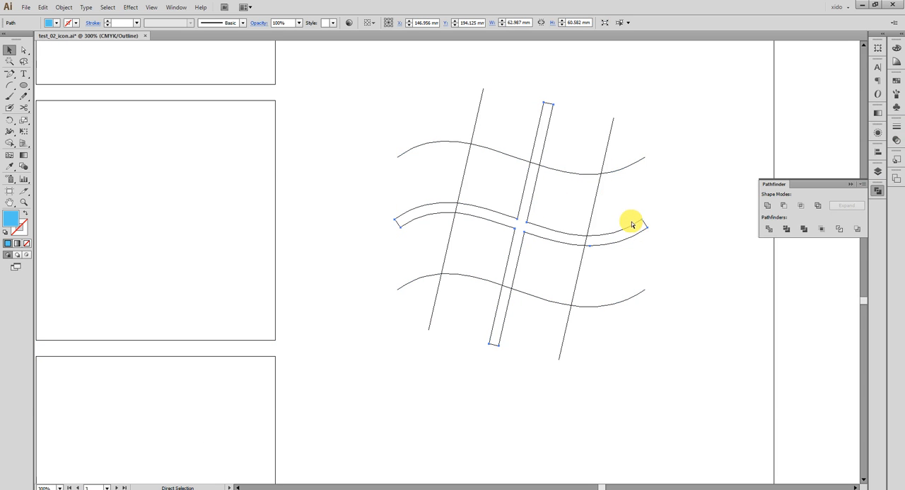
pyautogui.hotkey('ctrl', 'y')
# - Select the whole grid of lines and waves and divide it with Pathfinder
pyautogui.press('v')
pyautogui.moveTo(689, 359); pyautogui.dragTo(417, 101)
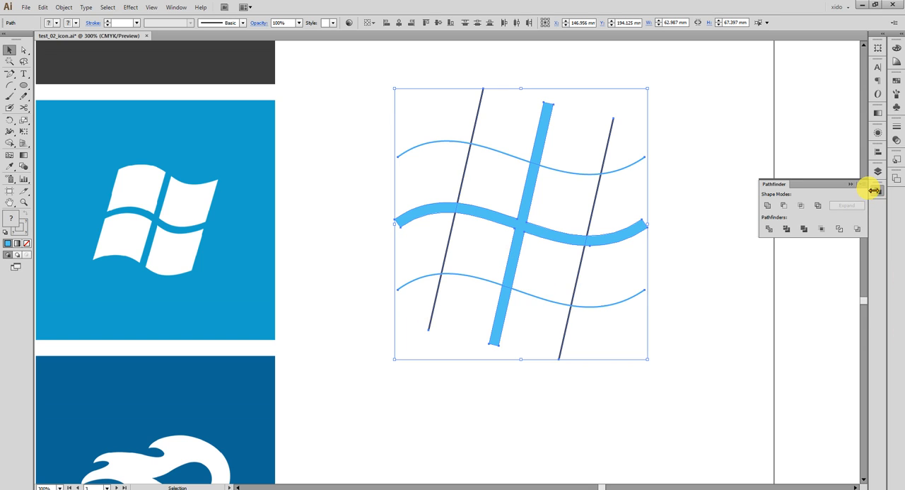
pyautogui.click(768, 229)
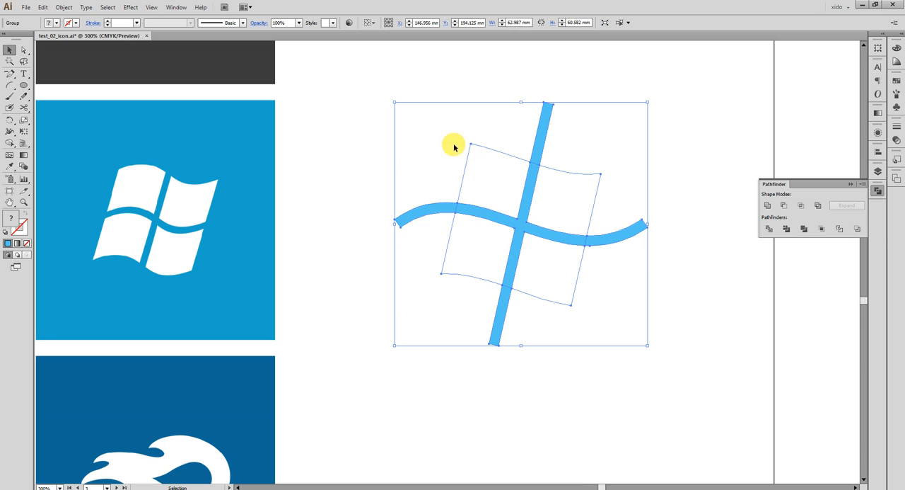
# - Undo the division, the uniting, the expansion and the thickening of the slanted centre line
pyautogui.hotkey('ctrl', 'z')
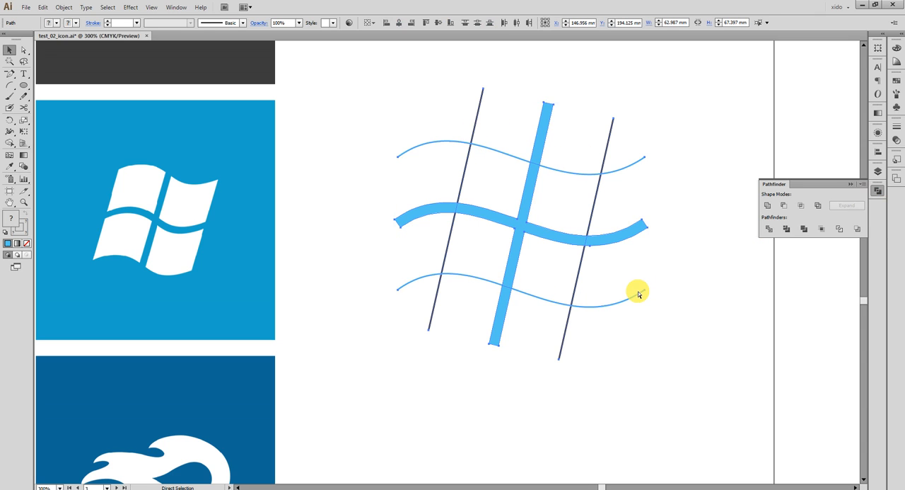
pyautogui.hotkey('ctrl', 'z')
pyautogui.hotkey('ctrl', 'z')
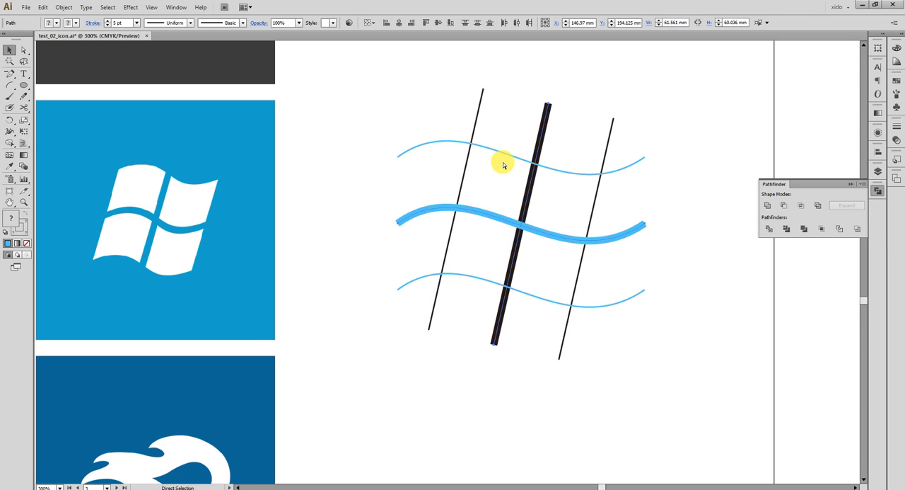
pyautogui.hotkey('ctrl', 'z')
pyautogui.hotkey('ctrl', 'z')
pyautogui.hotkey('ctrl', 'z')
pyautogui.hotkey('ctrl', 'z')
pyautogui.hotkey('ctrl', 'z')
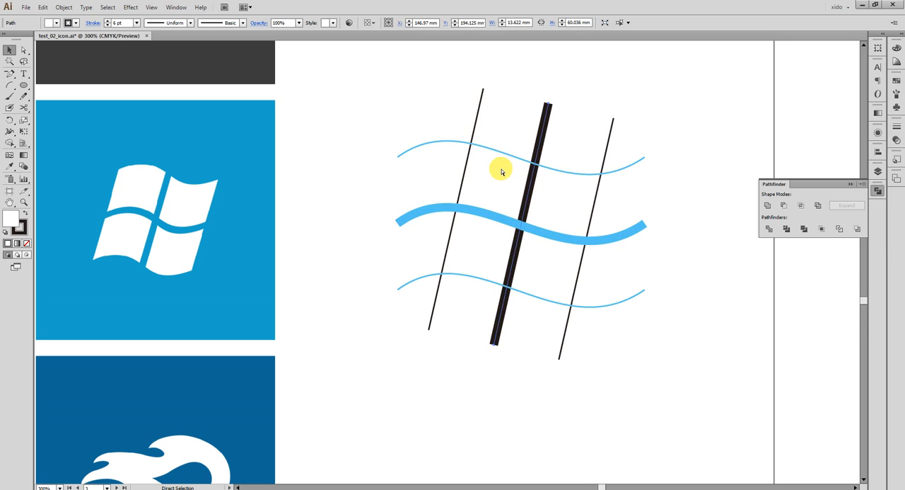
pyautogui.hotkey('ctrl', 'z')
pyautogui.hotkey('ctrl', 'z')
pyautogui.hotkey('ctrl', 'z')
pyautogui.hotkey('ctrl', 'z')
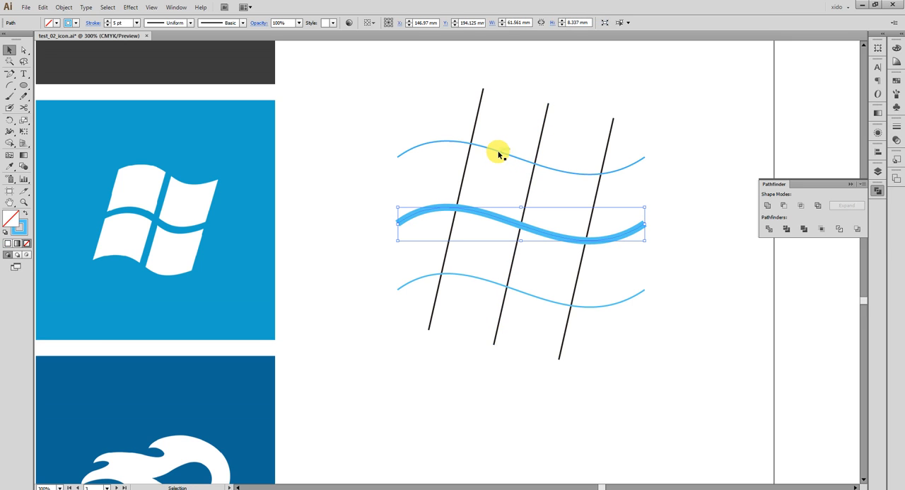
# - Narrow the three blue waves symmetrically about their centre to about 40.5 mm wide
pyautogui.keyDown('shift'); pyautogui.click(497, 154); pyautogui.keyUp('shift')
pyautogui.keyDown('shift'); pyautogui.click(491, 284); pyautogui.keyUp('shift')
pyautogui.moveTo(401, 227); pyautogui.dragTo(440, 225)
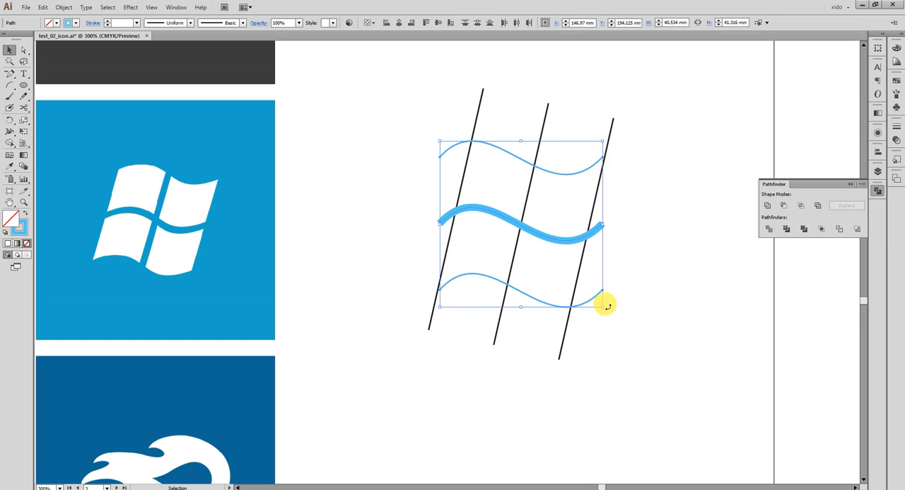
pyautogui.click(556, 261)
# - Give the middle wave and the slanted centre line the same thick stroke weight
pyautogui.moveTo(548, 264); pyautogui.dragTo(504, 203)
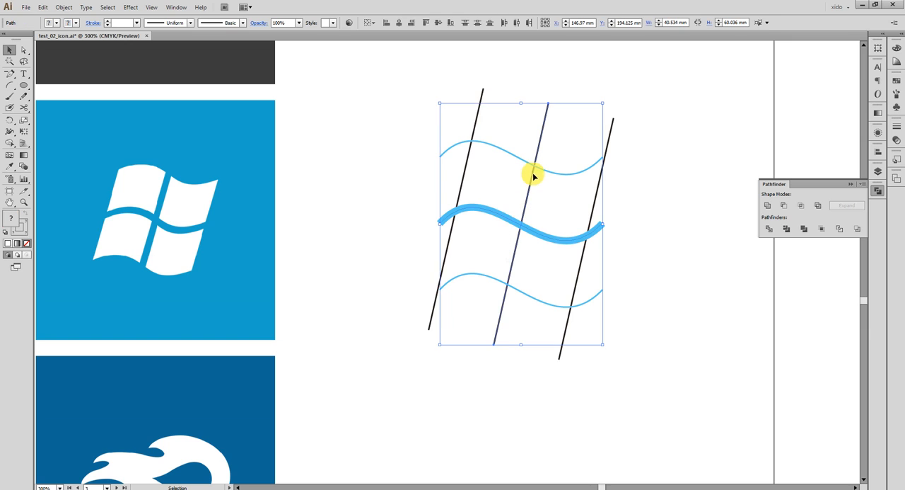
pyautogui.click(896, 127)
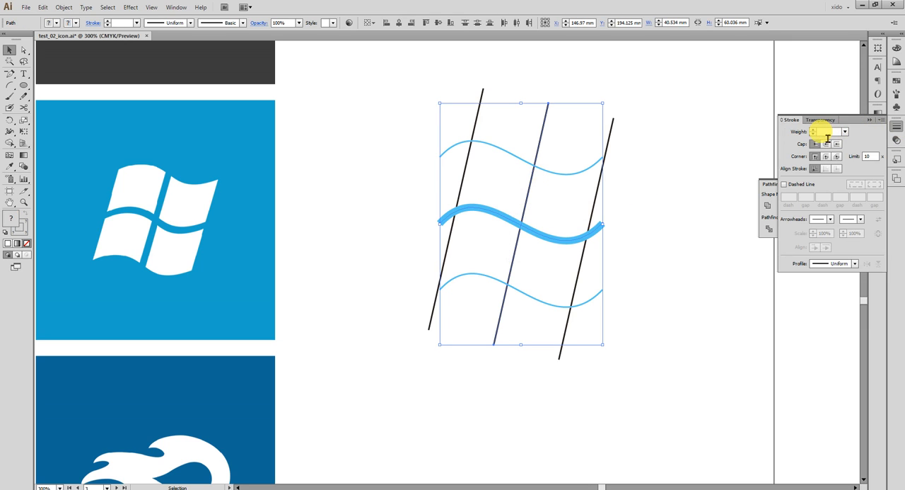
pyautogui.click(815, 132)
pyautogui.click(814, 135)
pyautogui.click(814, 136)
# - Expand the fill and stroke of the middle wave and centre line, and unite them into one cross shape
pyautogui.click(63, 7)
pyautogui.click(114, 107)
pyautogui.click(326, 262)
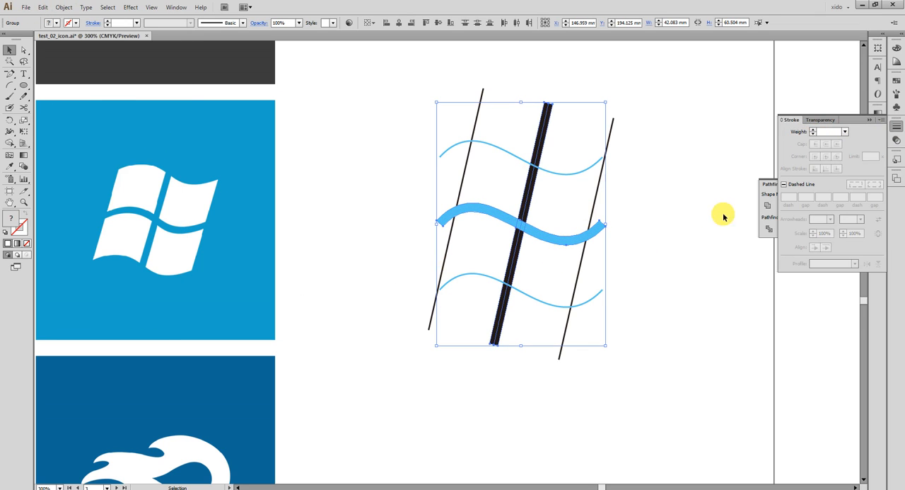
pyautogui.click(767, 204)
pyautogui.click(768, 205)
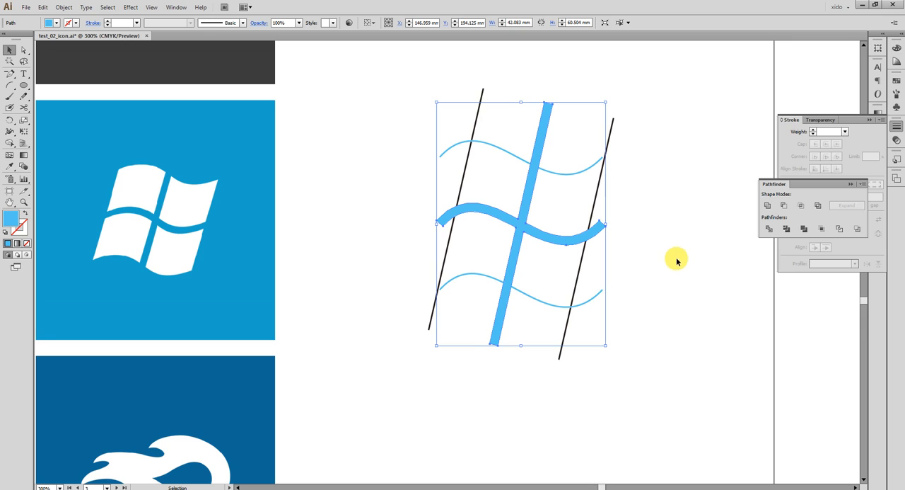
pyautogui.click(678, 263)
# - Shift the upper thin wave right to X 150.145 mm and the lower one left so both cross the outer slanted lines
pyautogui.click(530, 291)
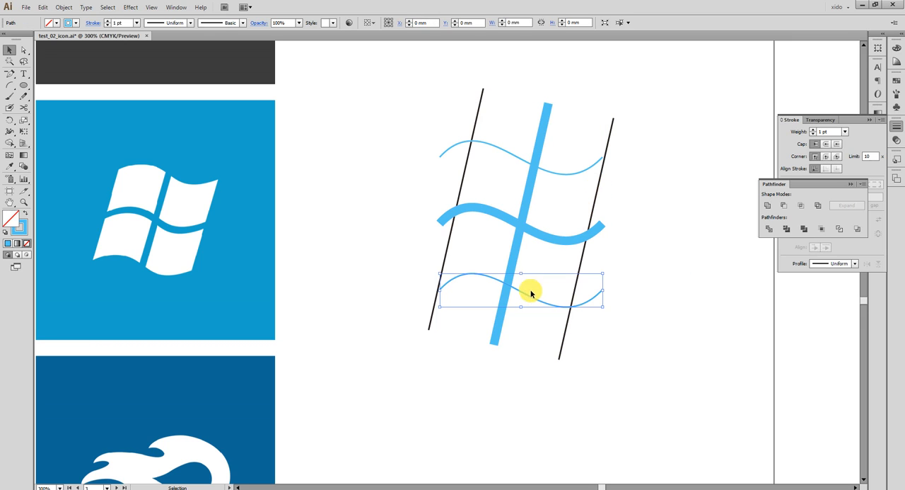
pyautogui.keyDown('shift'); pyautogui.click(571, 164); pyautogui.keyUp('shift')
pyautogui.click(580, 189)
pyautogui.click(563, 157)
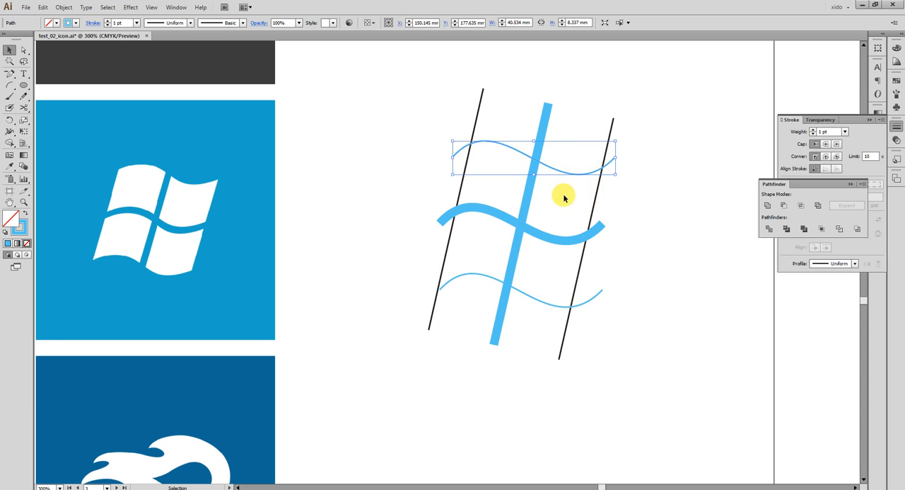
pyautogui.click(537, 285)
pyautogui.press('Left')
pyautogui.press('Left')
pyautogui.press('Left')
pyautogui.press('Left')
pyautogui.press('Left')
pyautogui.press('Left')
# - Divide the whole grid with Pathfinder and fill the pieces light green (C 37.65, M 0, Y 67.06, K 0)
pyautogui.moveTo(625, 362); pyautogui.dragTo(442, 156)
pyautogui.moveTo(678, 348); pyautogui.dragTo(431, 83)
pyautogui.click(768, 229)
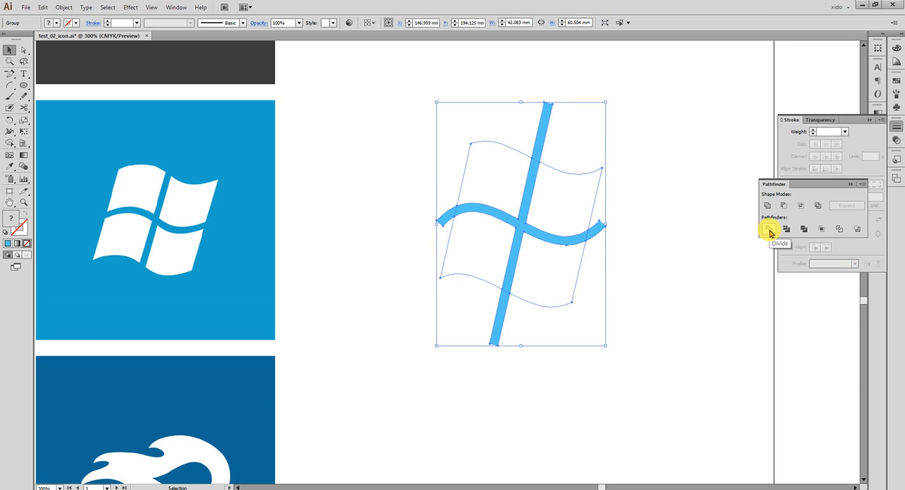
pyautogui.click(897, 51)
pyautogui.click(810, 116)
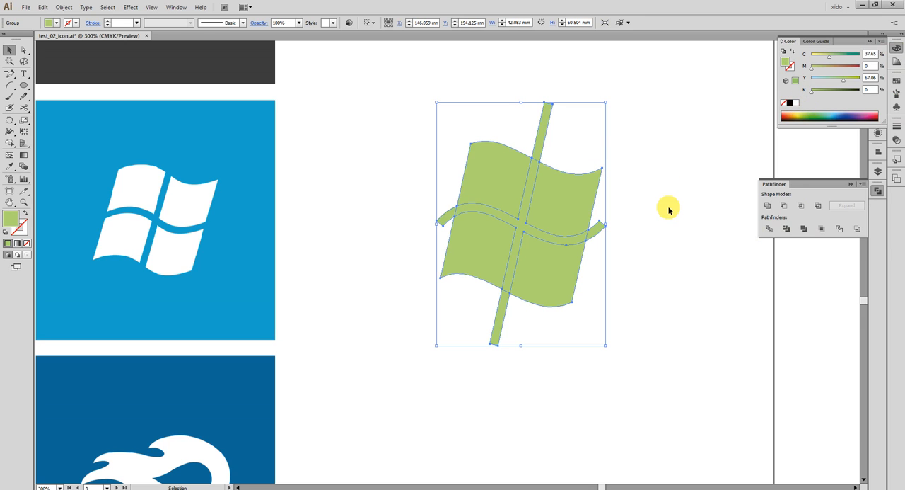
# - Ungroup the green pieces and delete the strips of the cross, keeping only the four window panes
pyautogui.hotkey('ctrl', 'shift', 'g')
pyautogui.keyDown('shift'); pyautogui.click(568, 183); pyautogui.keyUp('shift')
pyautogui.keyDown('shift'); pyautogui.click(489, 174); pyautogui.keyUp('shift')
pyautogui.keyDown('shift'); pyautogui.click(486, 244); pyautogui.keyUp('shift')
pyautogui.press('Delete')
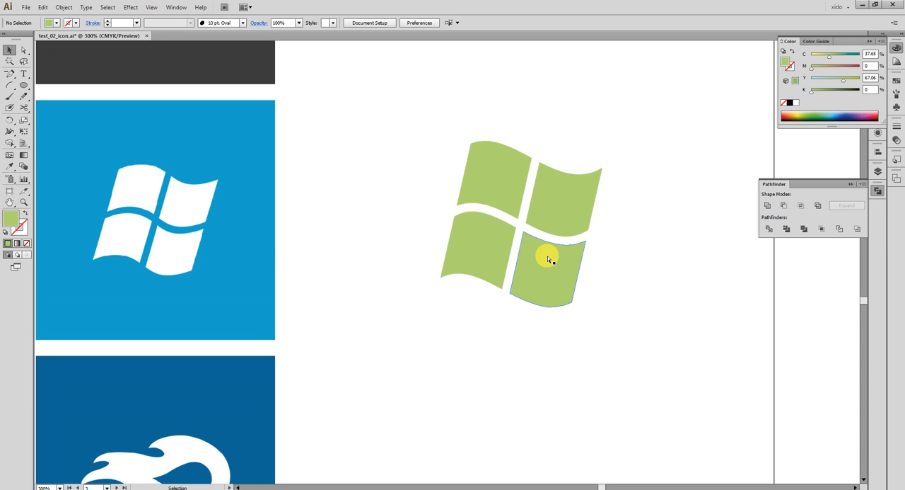
# - Compare the green four-pane logo with the reference Windows icon and look over the neighbouring reference icons
pyautogui.hotkey('ctrl', '-')
pyautogui.hotkey('ctrl', '-')
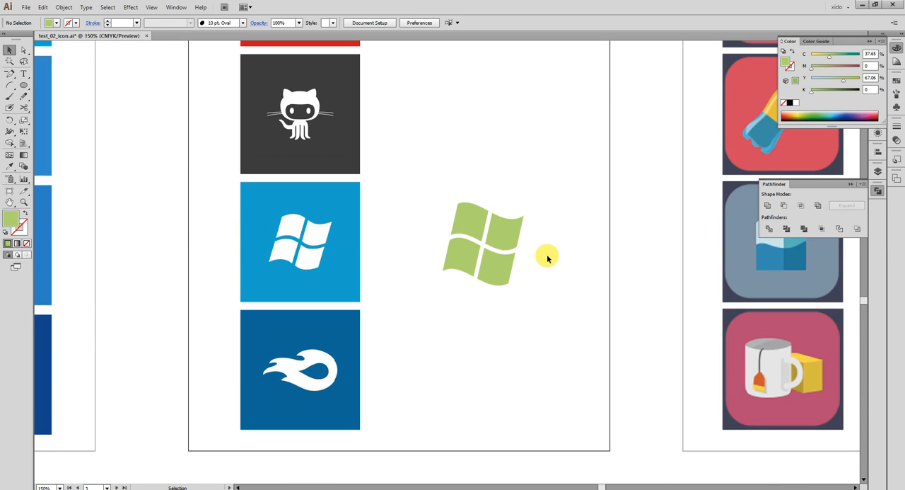
pyautogui.moveTo(537, 296); pyautogui.dragTo(544, 302)
pyautogui.moveTo(240, 200); pyautogui.dragTo(600, 312)
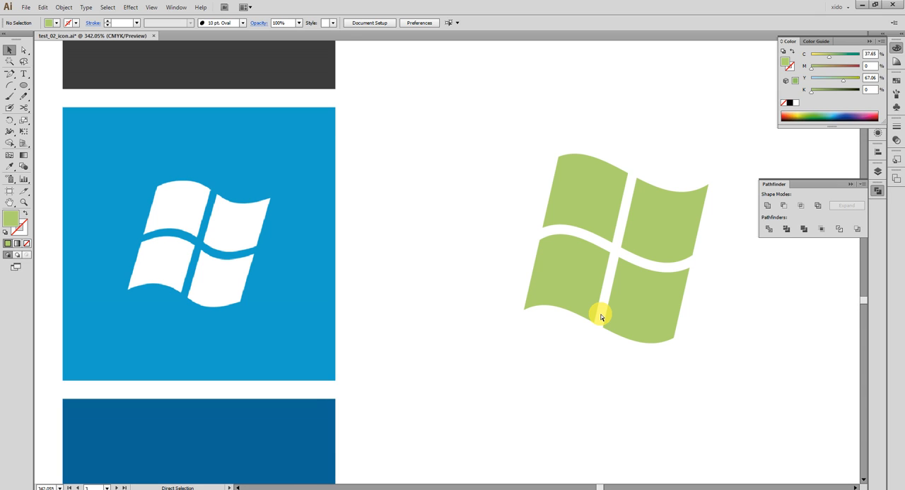
pyautogui.hotkey('ctrl', '-')
pyautogui.hotkey('ctrl', '-')
pyautogui.moveTo(515, 218); pyautogui.dragTo(490, 439)
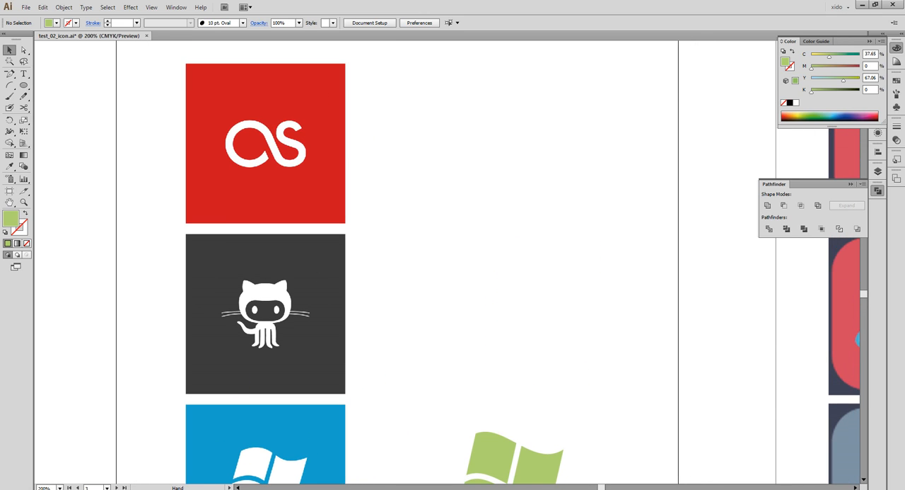